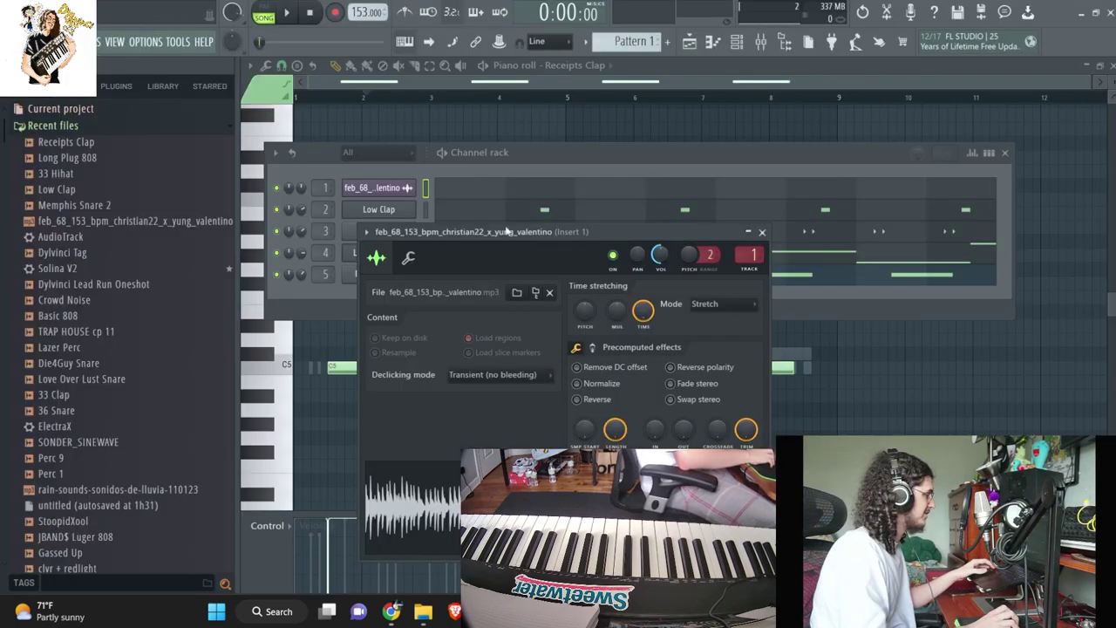
- Solo Track 1 in the playlist to listen to the melody loop alone, and stop playback
{"action": "left_click", "coordinate": [534, 153]}
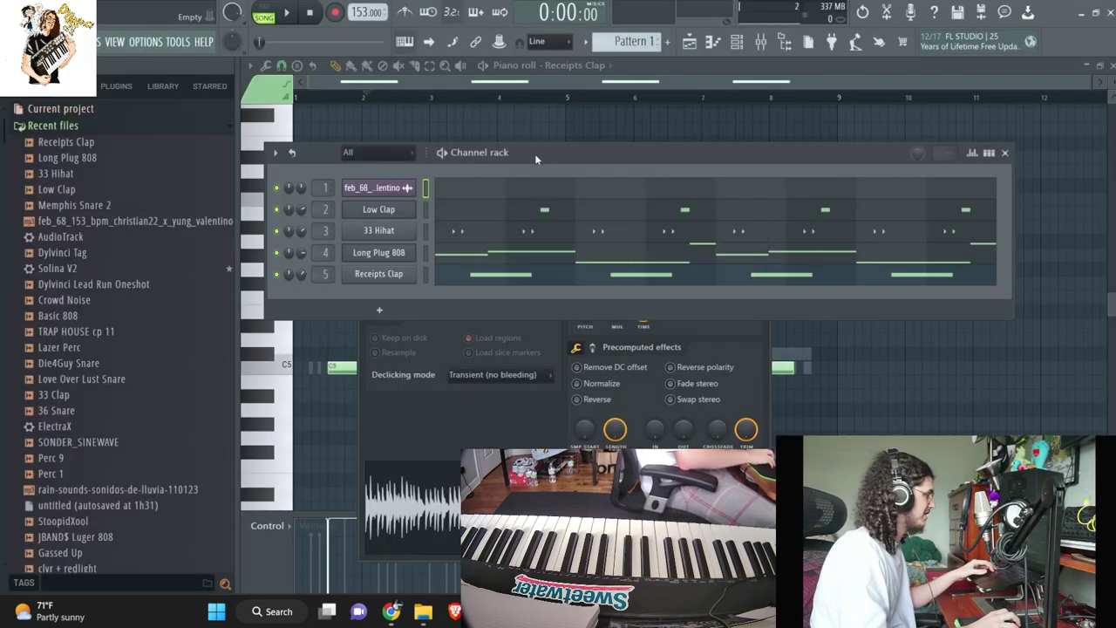
{"action": "key", "text": "F5"}
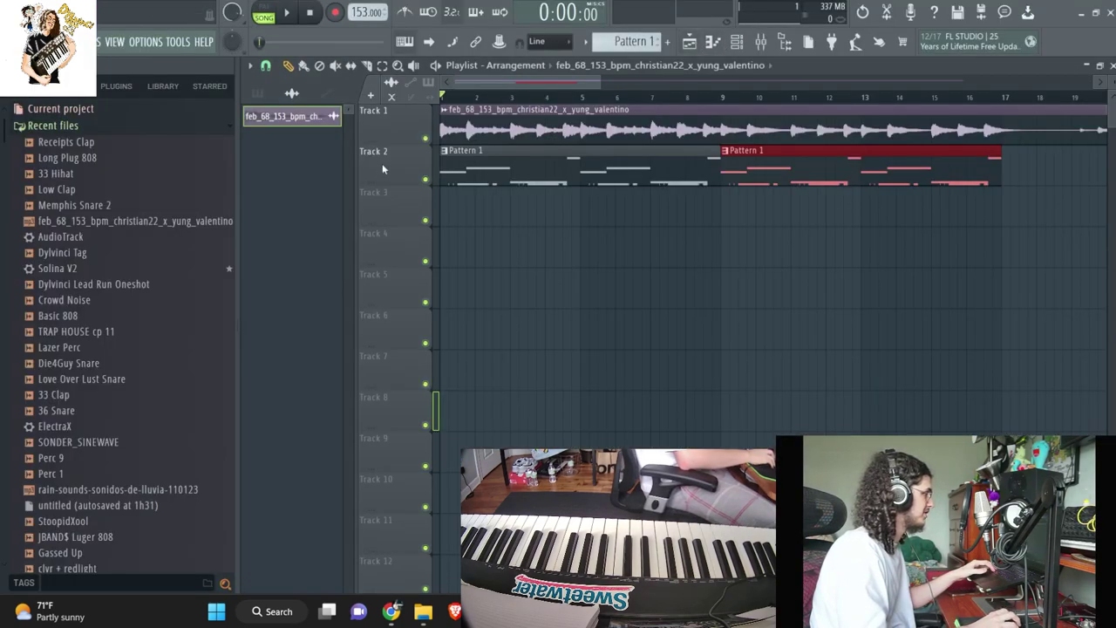
{"action": "right_click", "coordinate": [427, 139]}
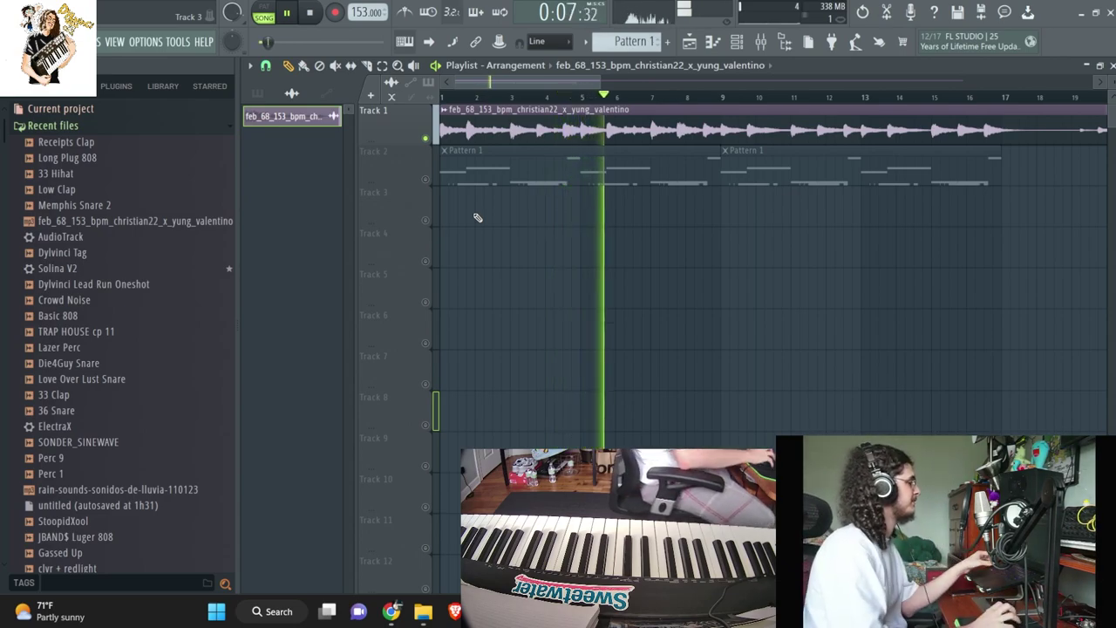
{"action": "left_click", "coordinate": [40, 65]}
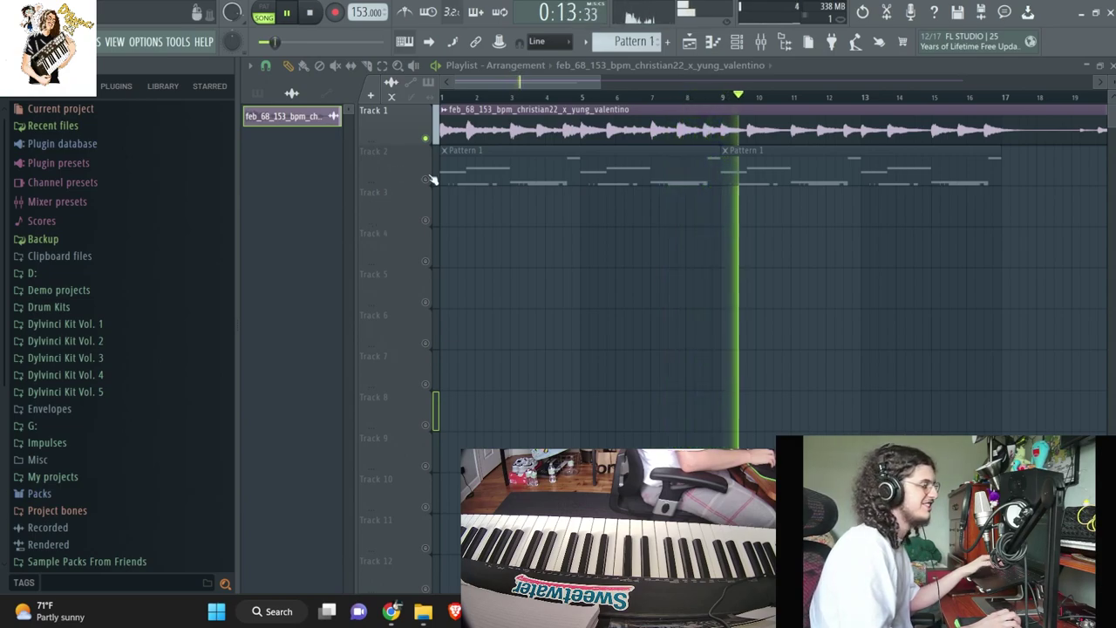
{"action": "key", "text": "space"}
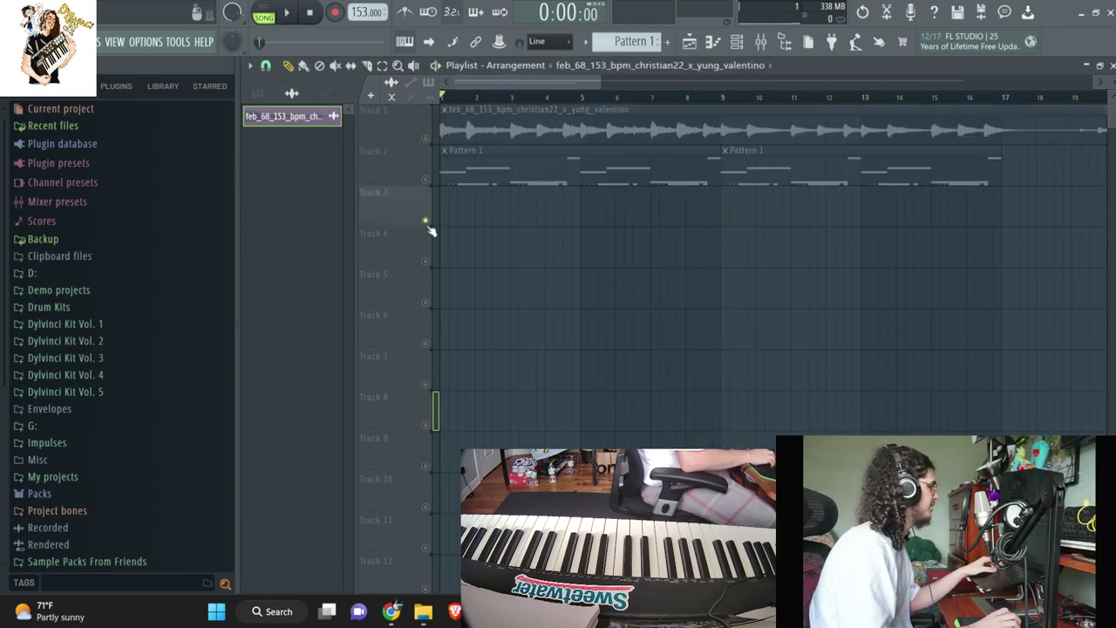
- Show the channel rack and expand the Drums folder of Dylvinci Kit Vol. 5 in the browser
{"action": "left_click", "coordinate": [739, 43]}
{"action": "left_click_drag", "start_coordinate": [508, 157], "coordinate": [518, 241]}
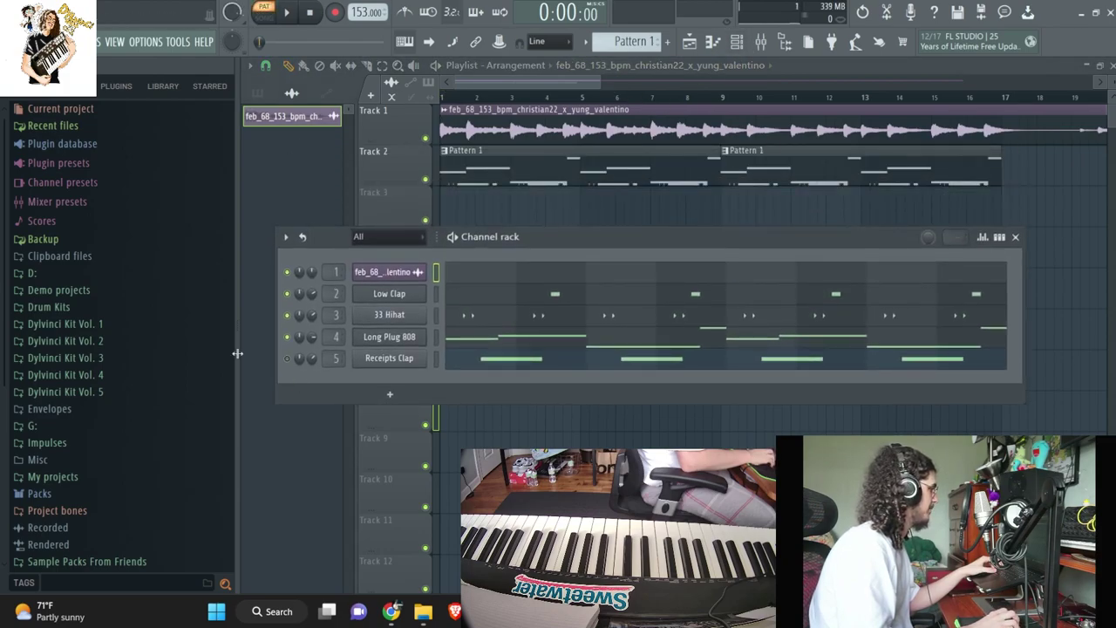
{"action": "left_click", "coordinate": [91, 394]}
{"action": "left_click", "coordinate": [92, 411]}
{"action": "scroll", "coordinate": [105, 397], "scroll_direction": "down", "scroll_amount": 4}
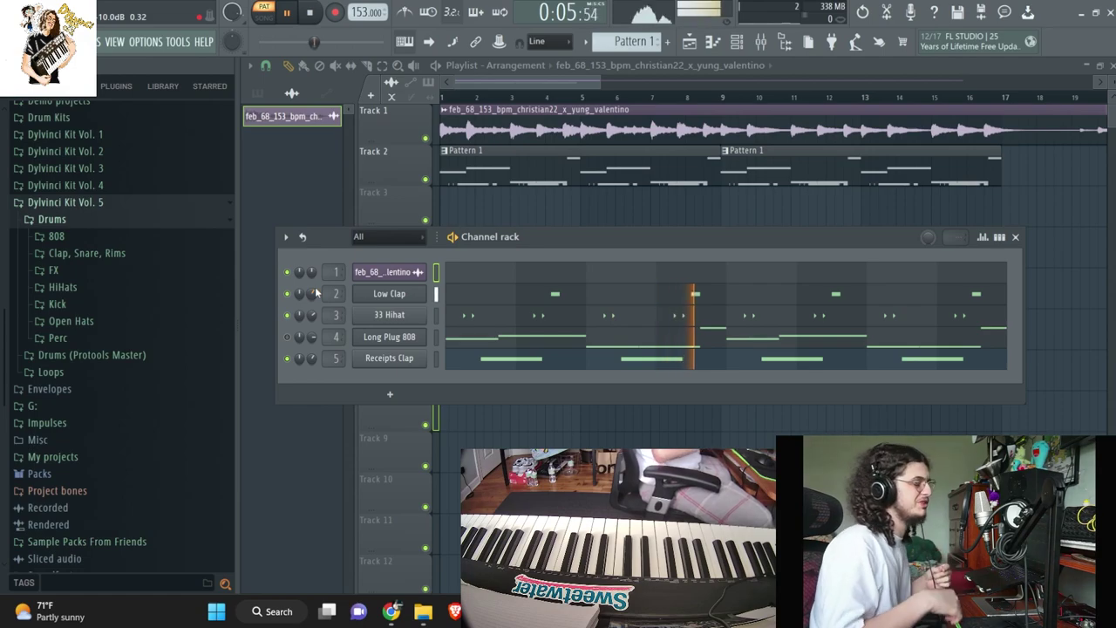
- Unmute the Long Plug 808 channel, check its notes in the piano roll, and switch playback to song mode
{"action": "left_click", "coordinate": [288, 336]}
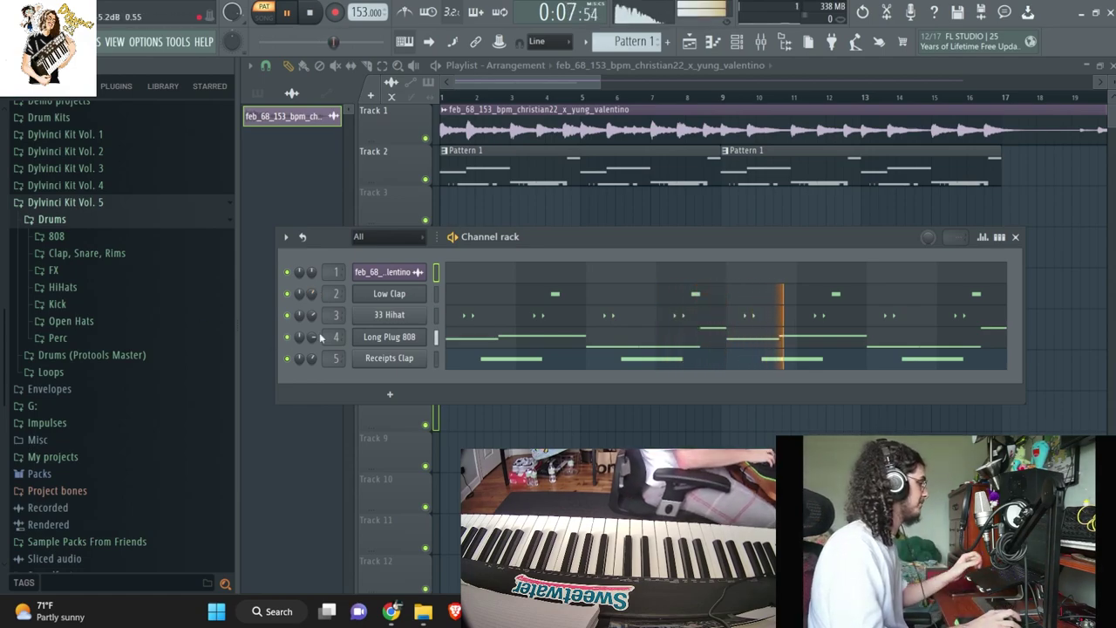
{"action": "left_click", "coordinate": [616, 347]}
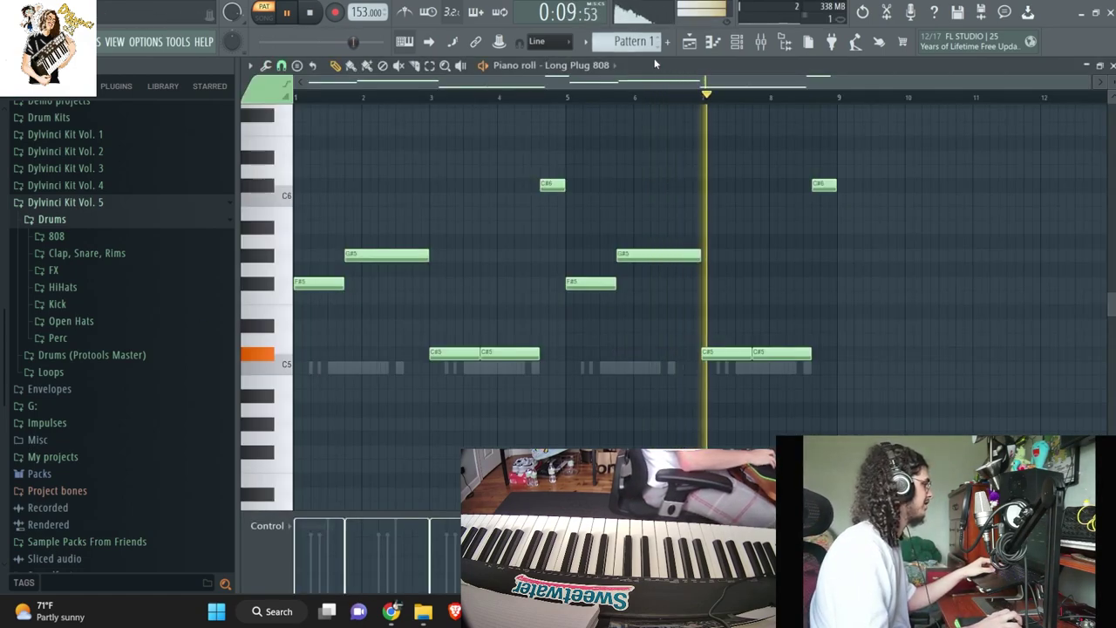
{"action": "left_click", "coordinate": [687, 45]}
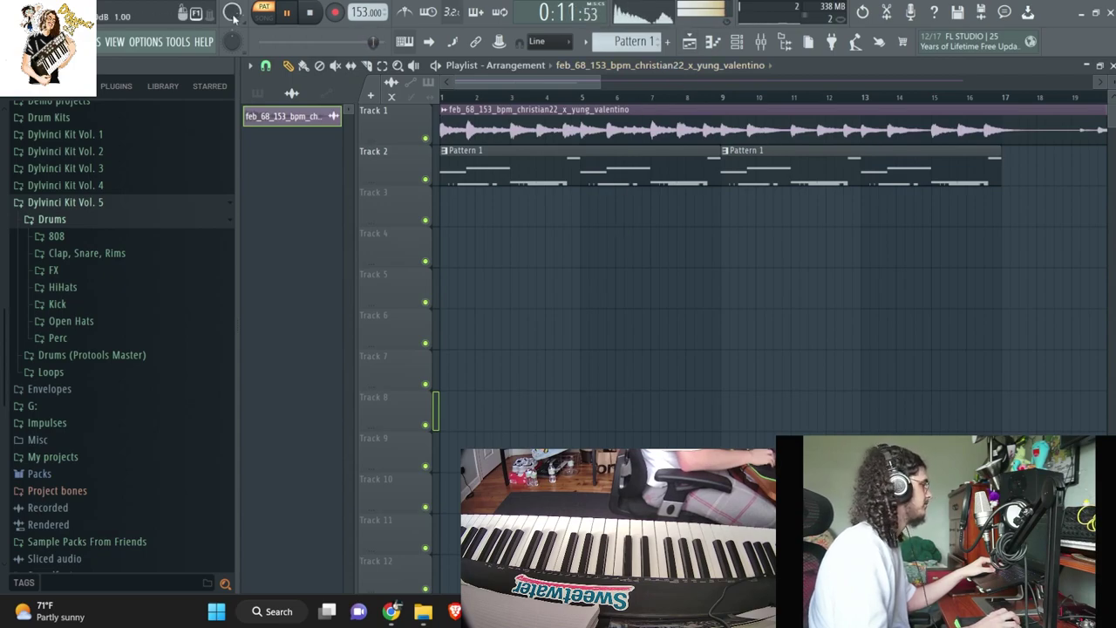
{"action": "left_click", "coordinate": [266, 18]}
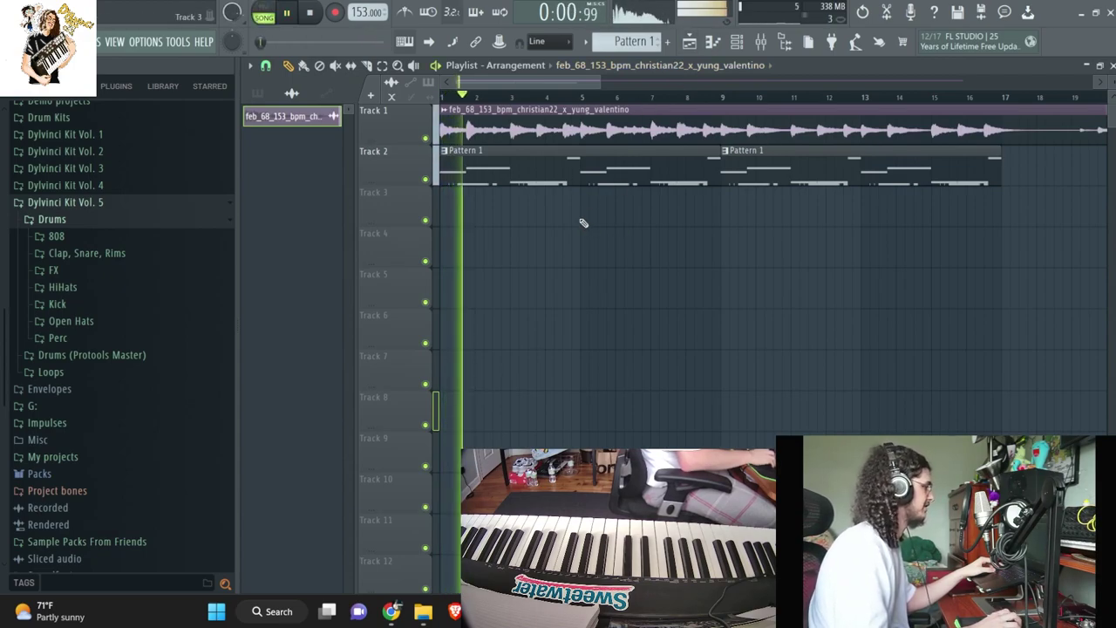
- Split Pattern 1 by channel into separate patterns
{"action": "left_click", "coordinate": [742, 43]}
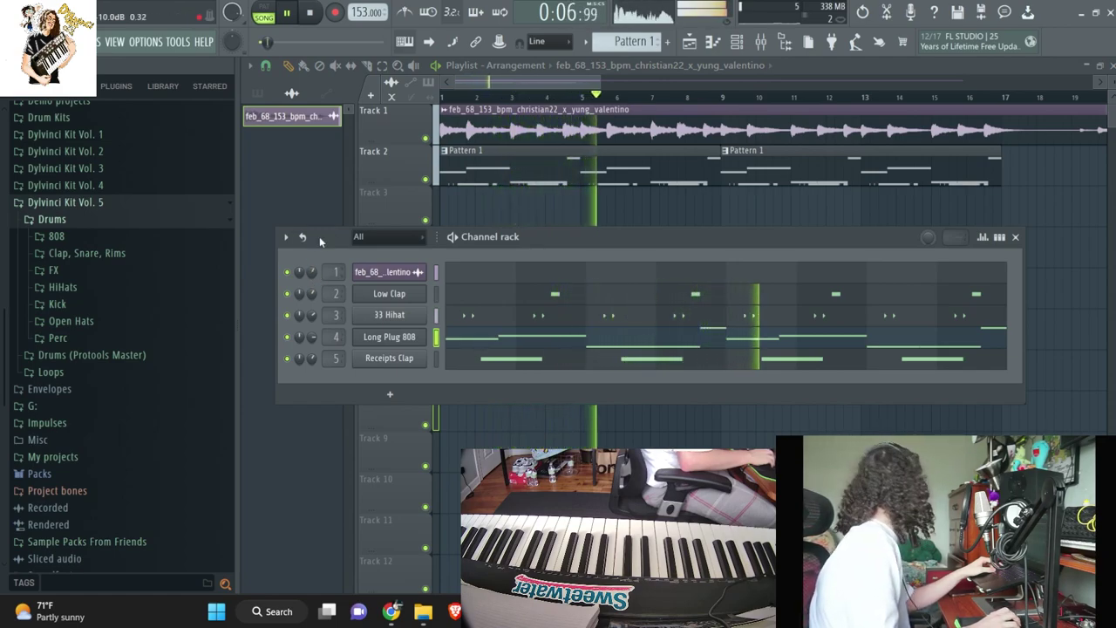
{"action": "key", "text": "F6"}
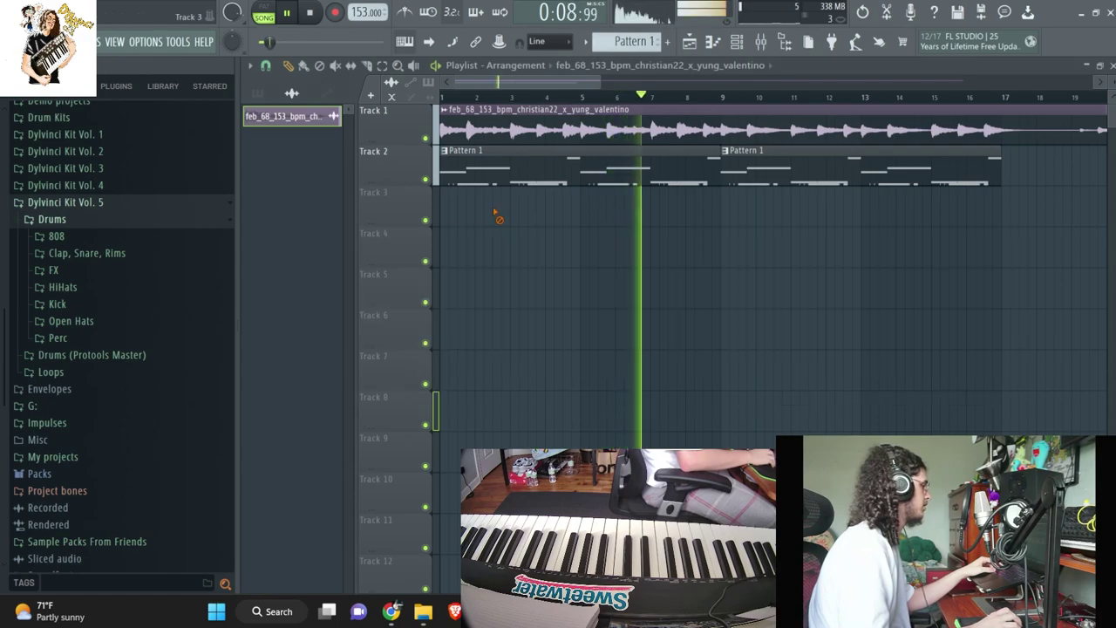
{"action": "left_click", "coordinate": [634, 41]}
{"action": "left_click", "coordinate": [671, 260]}
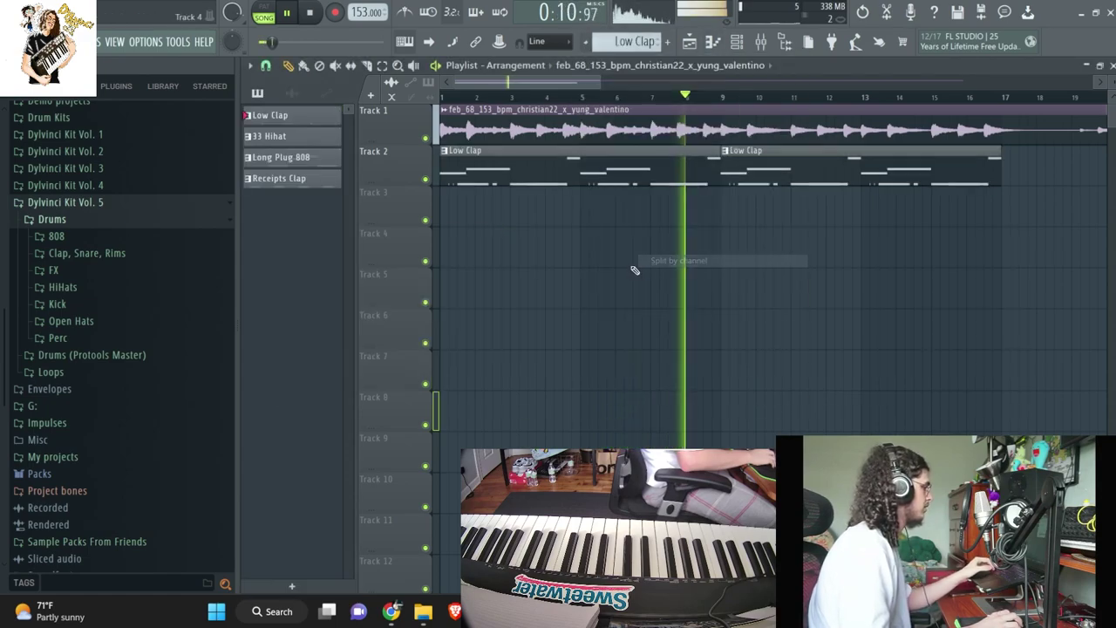
- Lay out the split drum patterns on Tracks 2 to 5 from bar 1 and duplicate the set at bar 9
{"action": "left_click_drag", "start_coordinate": [539, 169], "coordinate": [500, 361]}
{"action": "left_click_drag", "start_coordinate": [754, 209], "coordinate": [753, 181]}
{"action": "key", "text": "Delete"}
{"action": "left_click_drag", "start_coordinate": [598, 381], "coordinate": [557, 177]}
{"action": "key", "text": "ctrl+b"}
- Trim the starts of the Long Plug 808 clips and the second Receipts Clap clip, and move the second drum set to bar 17
{"action": "left_click_drag", "start_coordinate": [733, 301], "coordinate": [801, 259]}
{"action": "key", "text": "space"}
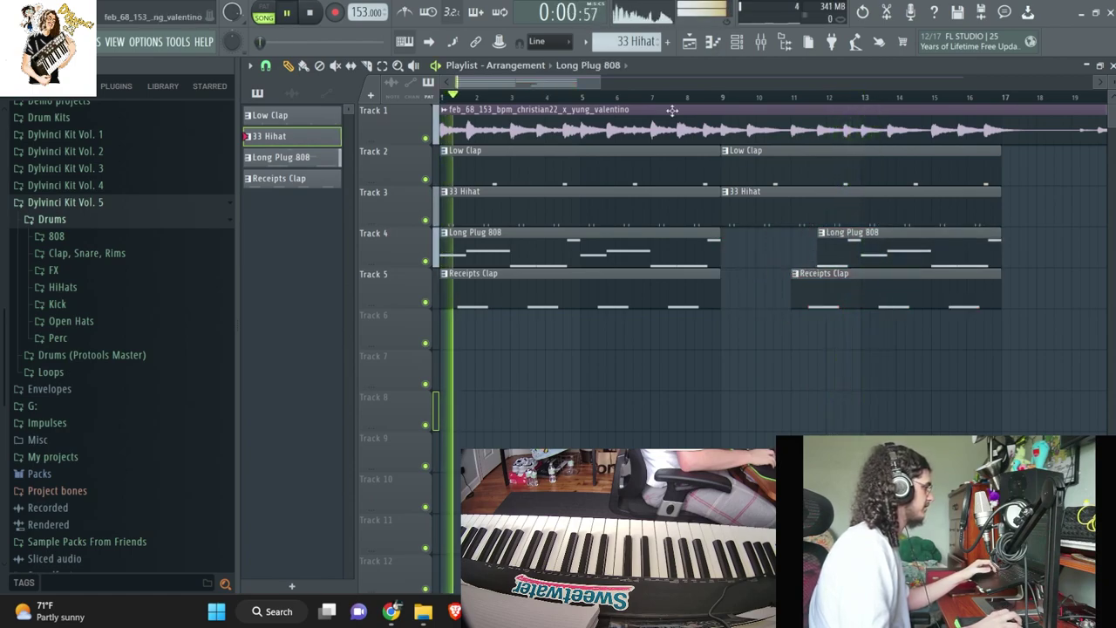
{"action": "scroll", "coordinate": [750, 316], "scroll_direction": "down", "scroll_amount": 3}
{"action": "left_click_drag", "start_coordinate": [778, 298], "coordinate": [724, 172]}
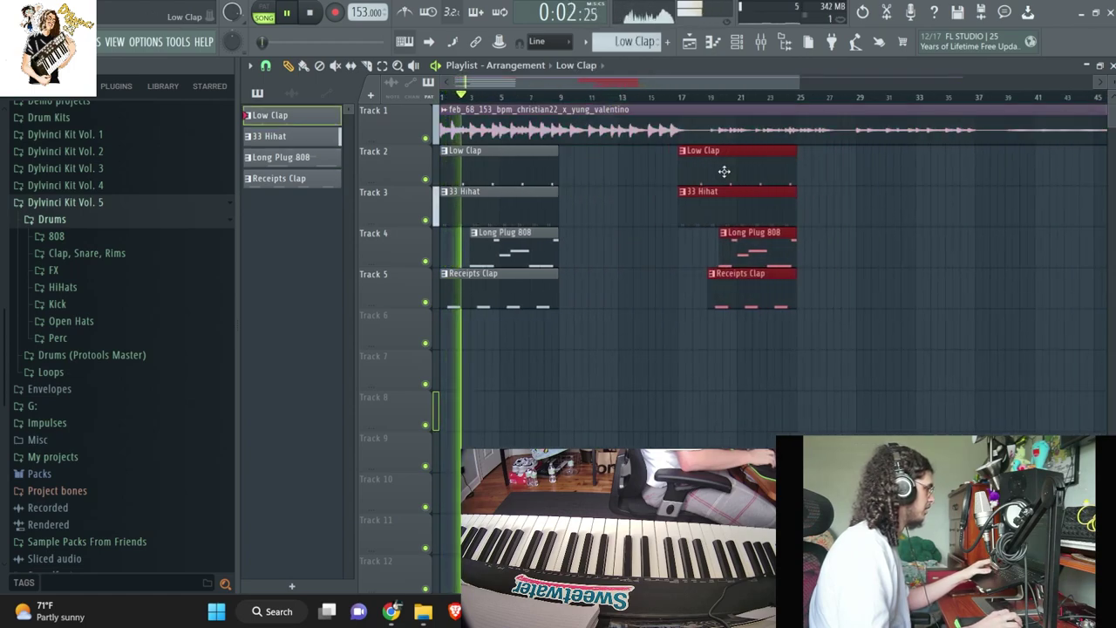
- Slice the melody audio at bar 9, move the remainder to bar 17, and fill the gap with a copy of the first eight bars
{"action": "scroll", "coordinate": [678, 180], "scroll_direction": "up", "scroll_amount": 4}
{"action": "scroll", "coordinate": [678, 198], "scroll_direction": "down", "scroll_amount": 3}
{"action": "left_click", "coordinate": [366, 67]}
{"action": "left_click_drag", "start_coordinate": [541, 135], "coordinate": [547, 114]}
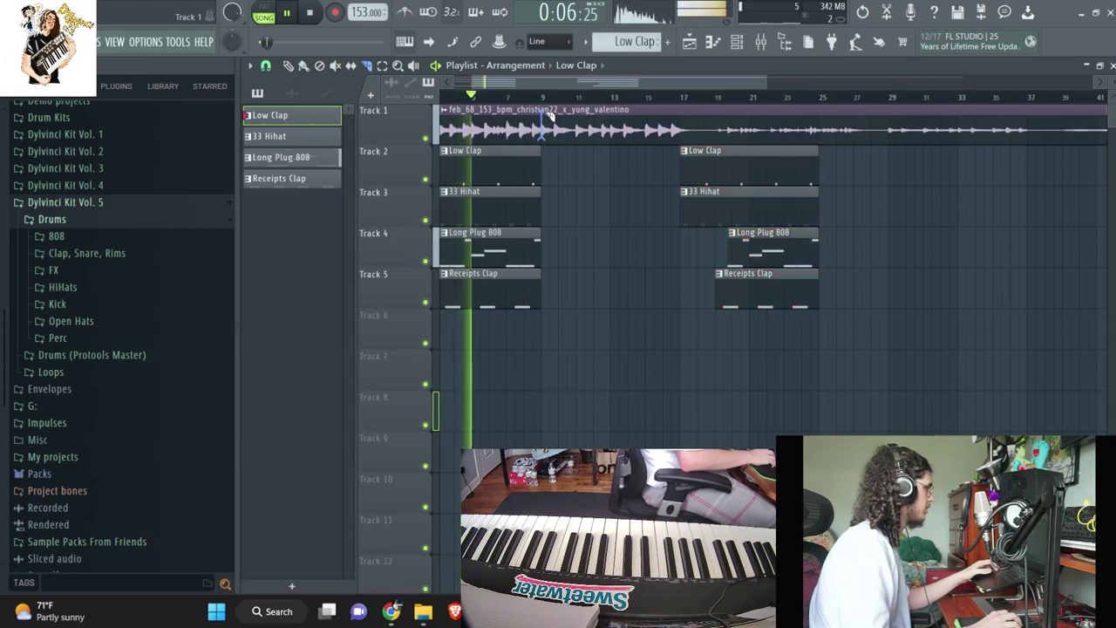
{"action": "left_click_drag", "start_coordinate": [631, 120], "coordinate": [767, 120]}
{"action": "left_click_drag", "start_coordinate": [591, 125], "coordinate": [444, 131]}
{"action": "key", "text": "ctrl+b"}
- Duplicate the first drum set into bars 9 to 17 and extend the copied Long Plug 808 clip back to bar 9
{"action": "left_click_drag", "start_coordinate": [559, 327], "coordinate": [366, 177]}
{"action": "key", "text": "ctrl+b"}
{"action": "key", "text": "ctrl+d"}
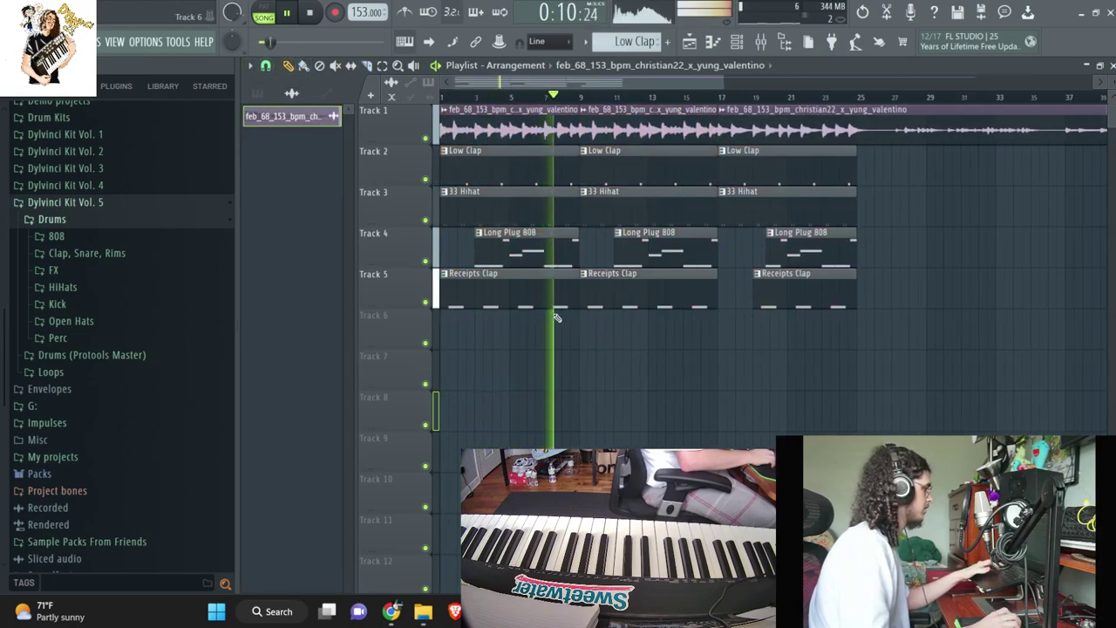
{"action": "left_click_drag", "start_coordinate": [613, 252], "coordinate": [580, 252]}
- Duplicate the bar 17 drum set at bar 25 and resize the copies to span bars 25 to 31
{"action": "left_click_drag", "start_coordinate": [855, 347], "coordinate": [747, 170]}
{"action": "key", "text": "ctrl+b"}
{"action": "left_click_drag", "start_coordinate": [894, 305], "coordinate": [859, 305]}
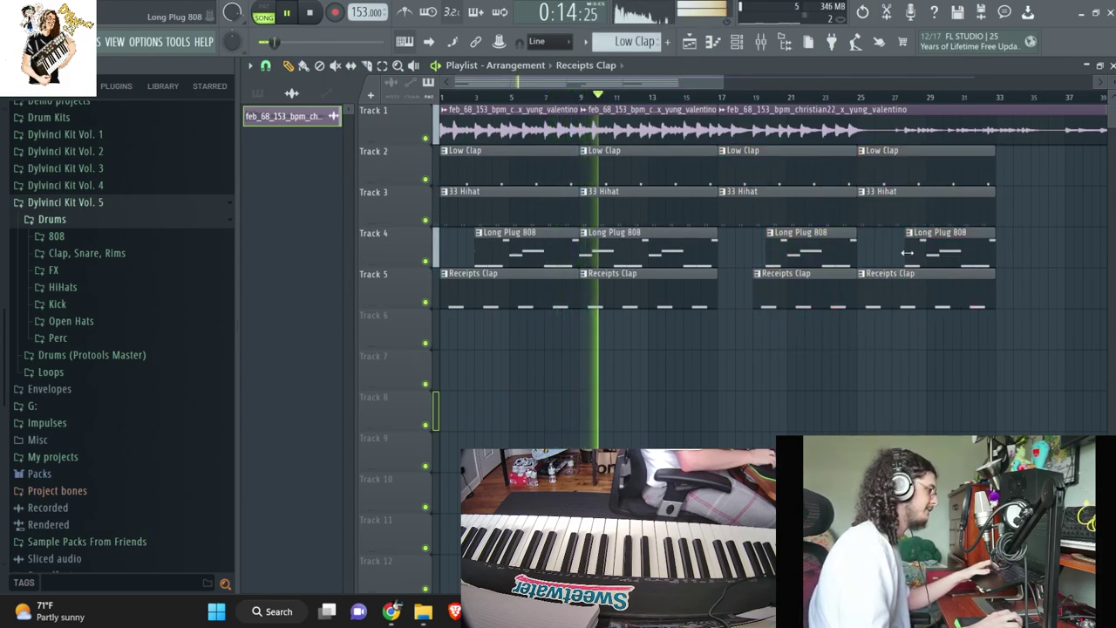
{"action": "left_click_drag", "start_coordinate": [937, 299], "coordinate": [965, 180]}
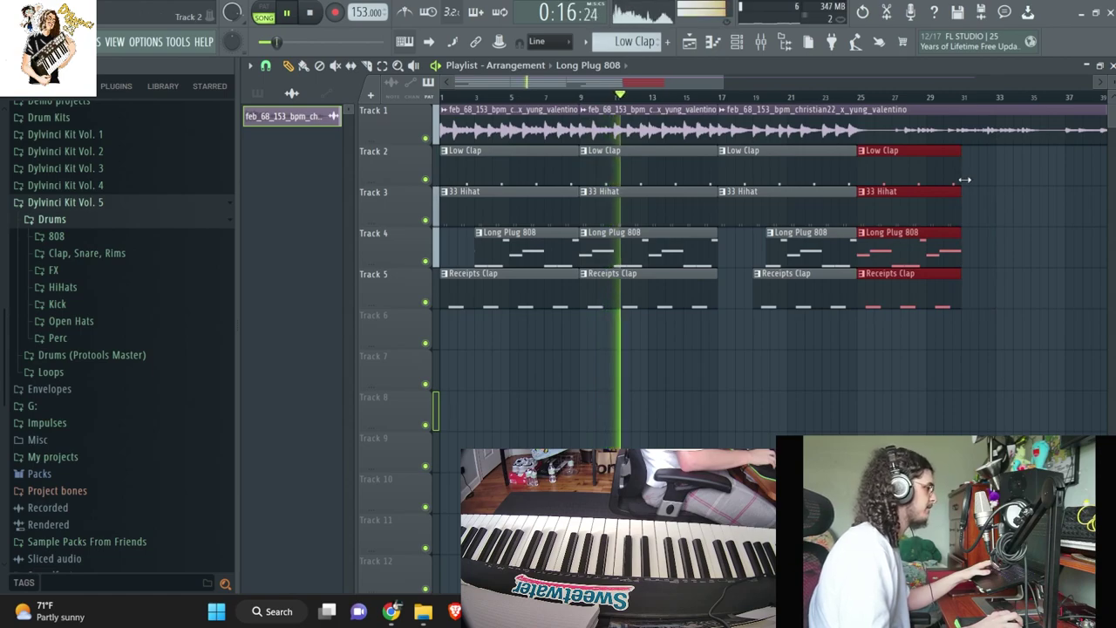
- Cut the melody audio at bar 25, delete its tail, and duplicate the preceding eight-bar section at bar 25
{"action": "left_click", "coordinate": [864, 118]}
{"action": "right_click", "coordinate": [926, 122]}
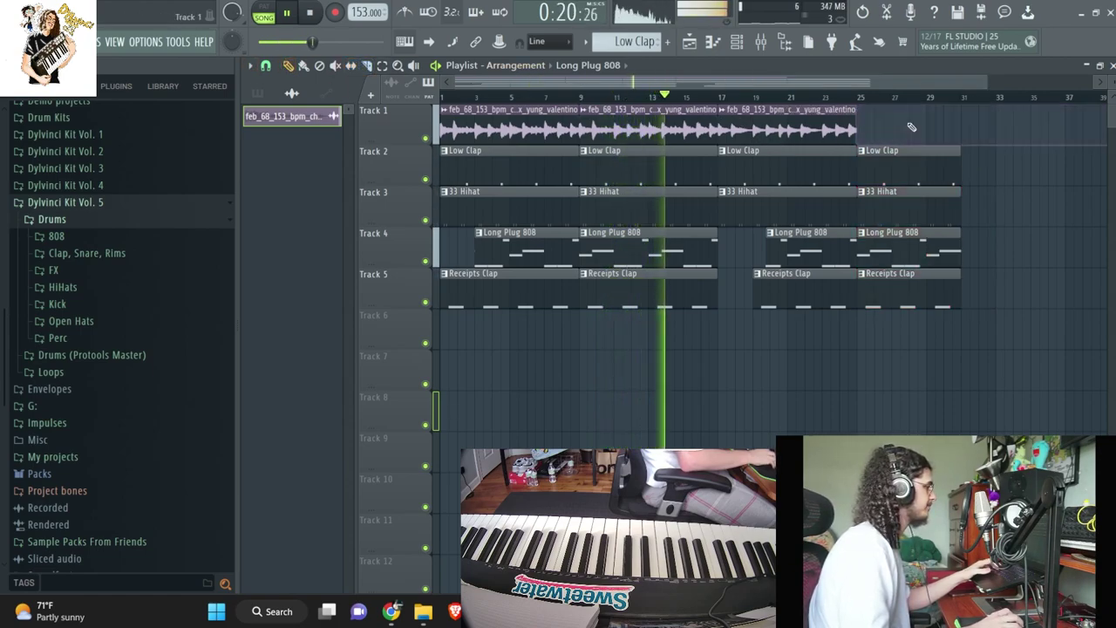
{"action": "left_click_drag", "start_coordinate": [835, 122], "coordinate": [872, 141]}
{"action": "key", "text": "ctrl+b"}
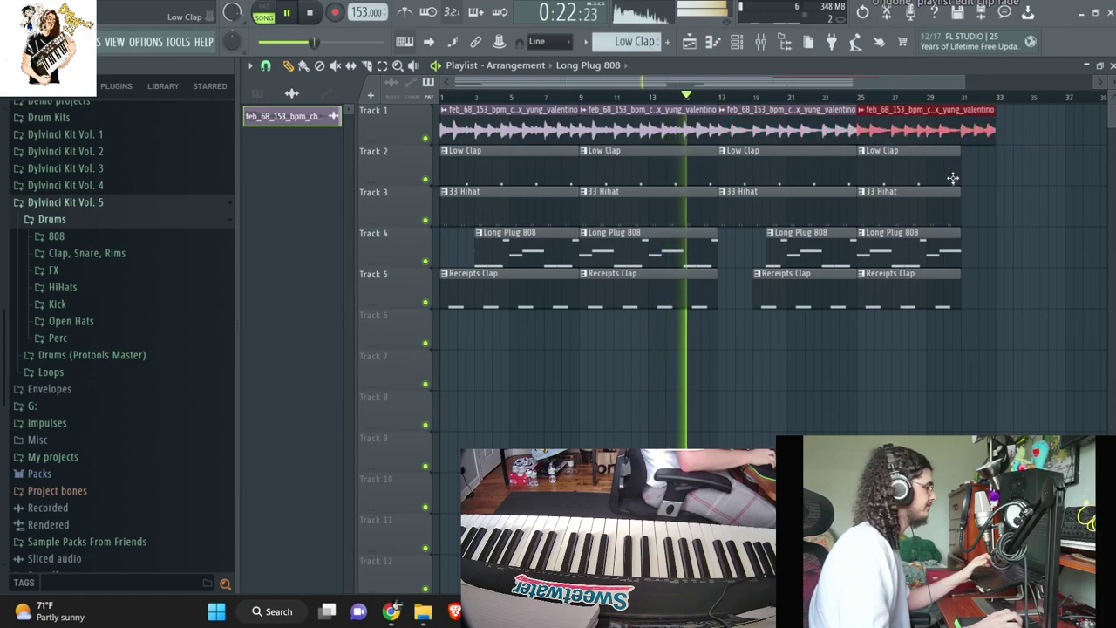
- Duplicate the entire 32-bar arrangement at bar 33 and deselect the copies
{"action": "left_click_drag", "start_coordinate": [951, 180], "coordinate": [981, 255]}
{"action": "key", "text": "ctrl+a"}
{"action": "key", "text": "ctrl+b"}
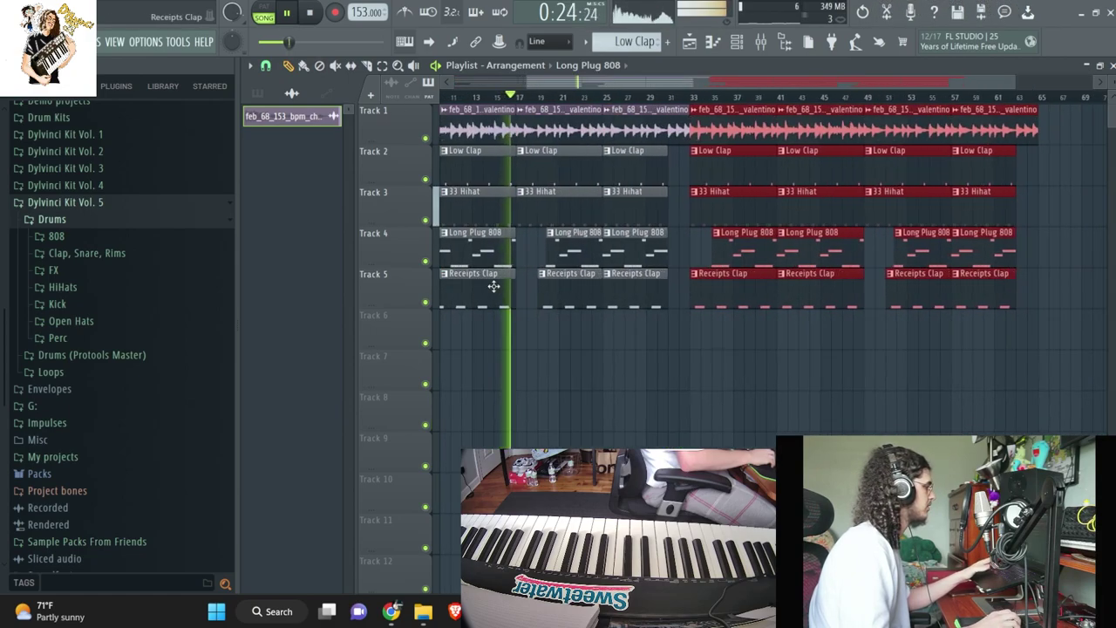
{"action": "key", "text": "ctrl+d"}
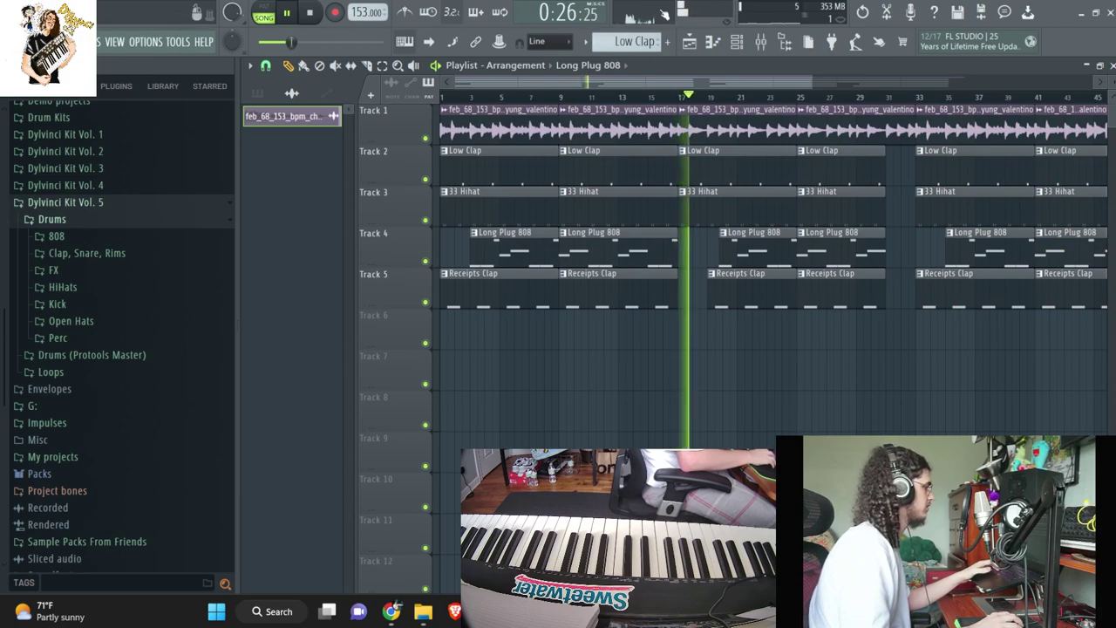
- Create a new empty pattern and place two copies on Track 6 across bars 17 to 33
{"action": "left_click", "coordinate": [668, 45]}
{"action": "left_click", "coordinate": [680, 333]}
{"action": "left_click_drag", "start_coordinate": [690, 332], "coordinate": [761, 325]}
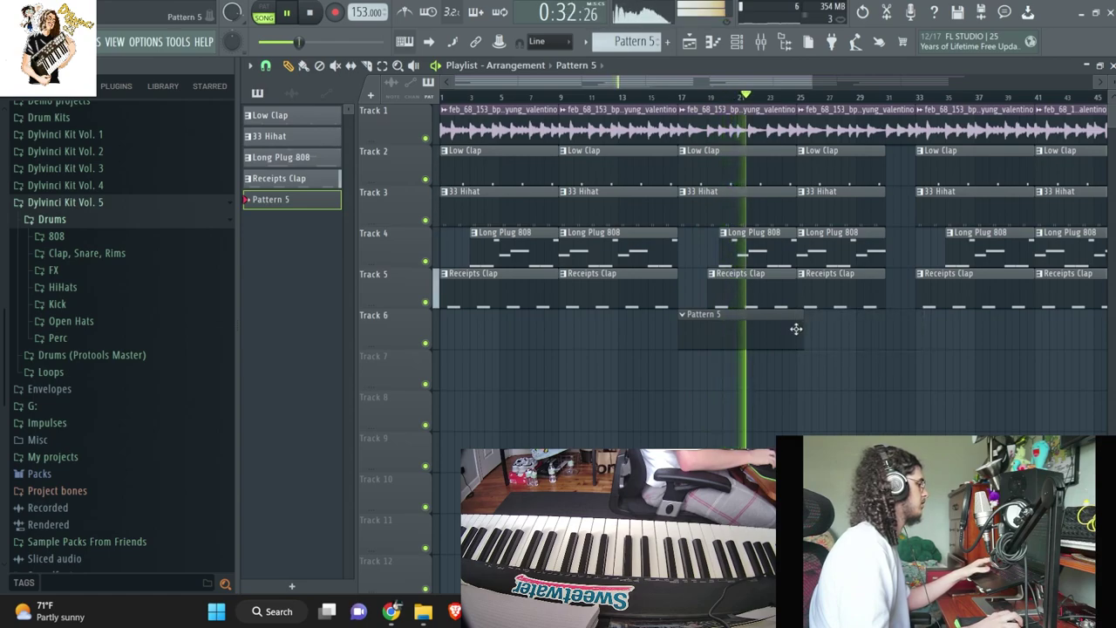
{"action": "key", "text": "ctrl+b"}
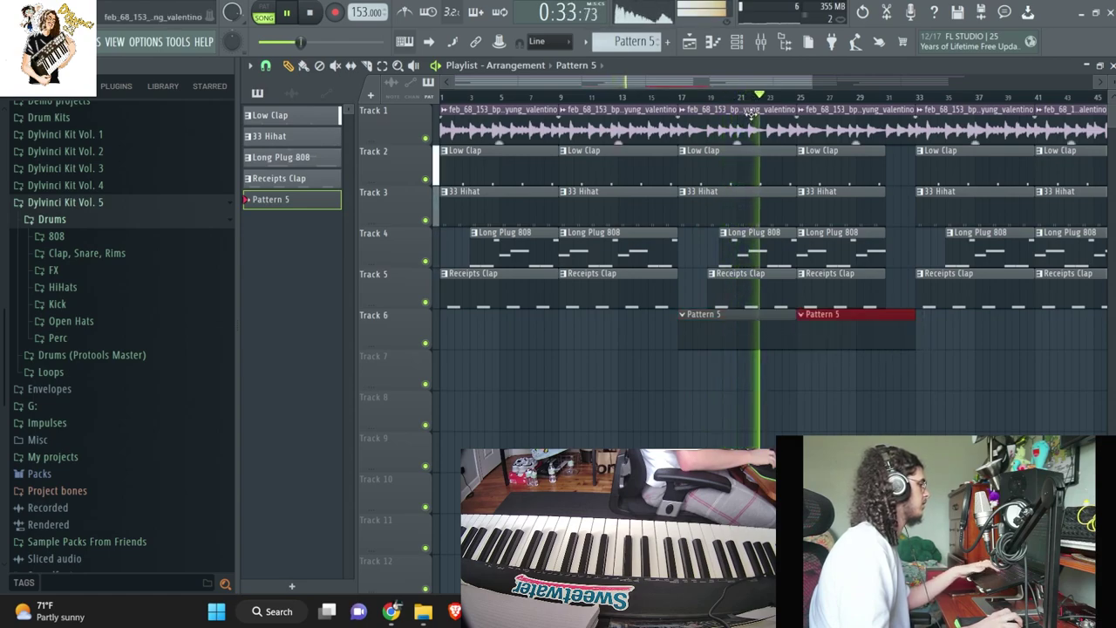
- Audition samples from the recent files and add Lazer Perc as a new channel in the channel rack
{"action": "left_click", "coordinate": [715, 41]}
{"action": "scroll", "coordinate": [53, 200], "scroll_direction": "up", "scroll_amount": 5}
{"action": "key", "text": "F6"}
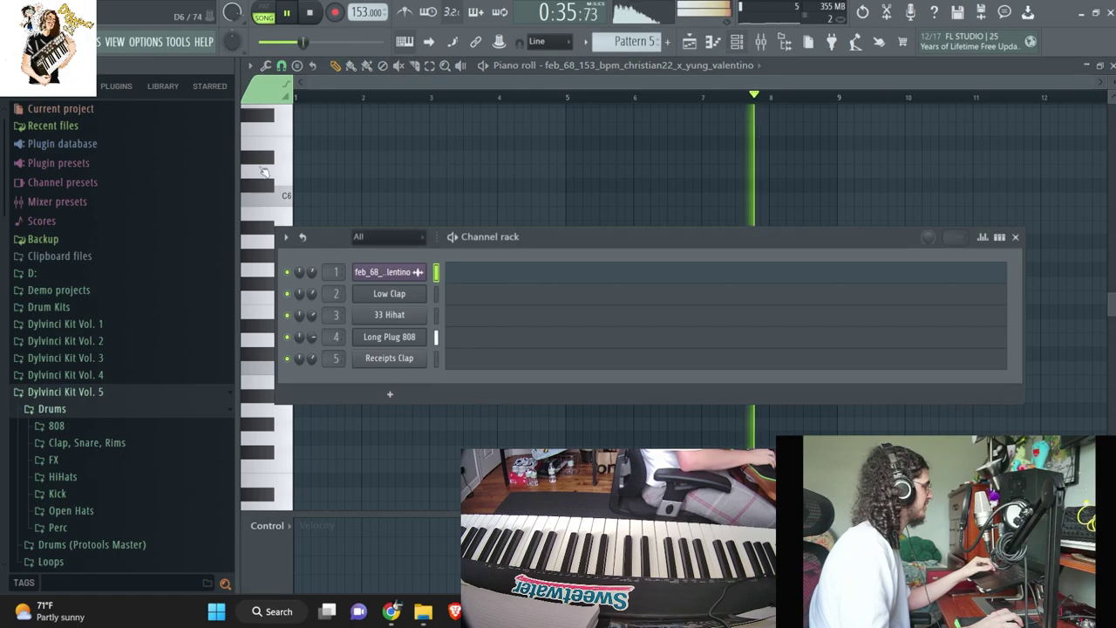
{"action": "left_click", "coordinate": [98, 146]}
{"action": "left_click", "coordinate": [95, 196]}
{"action": "left_click", "coordinate": [94, 229]}
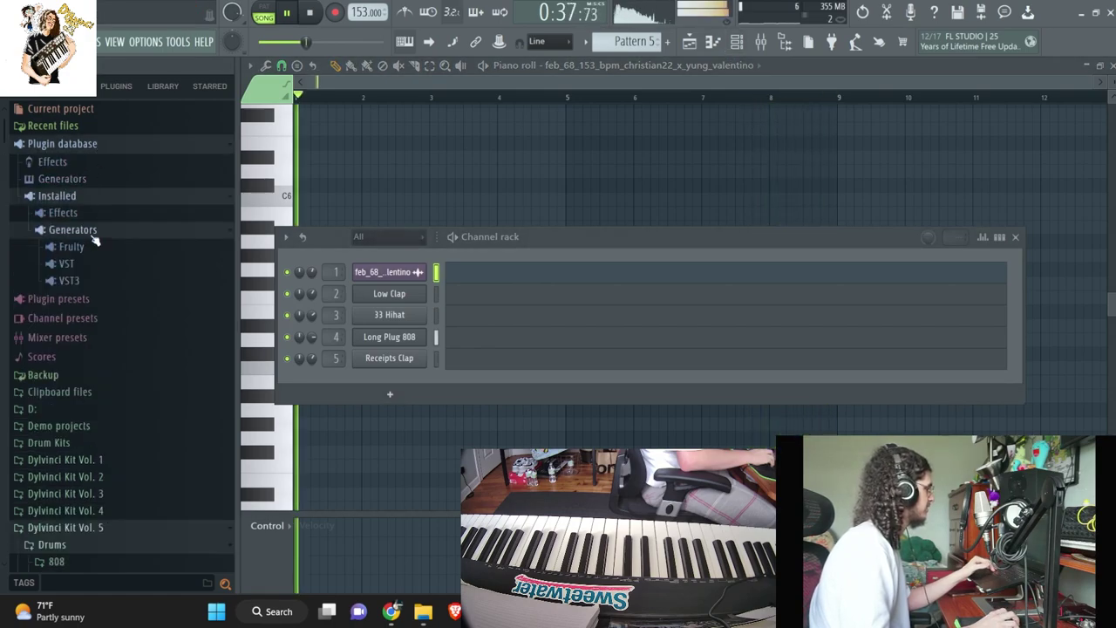
{"action": "left_click", "coordinate": [61, 125]}
{"action": "left_click_drag", "start_coordinate": [41, 316], "coordinate": [72, 324]}
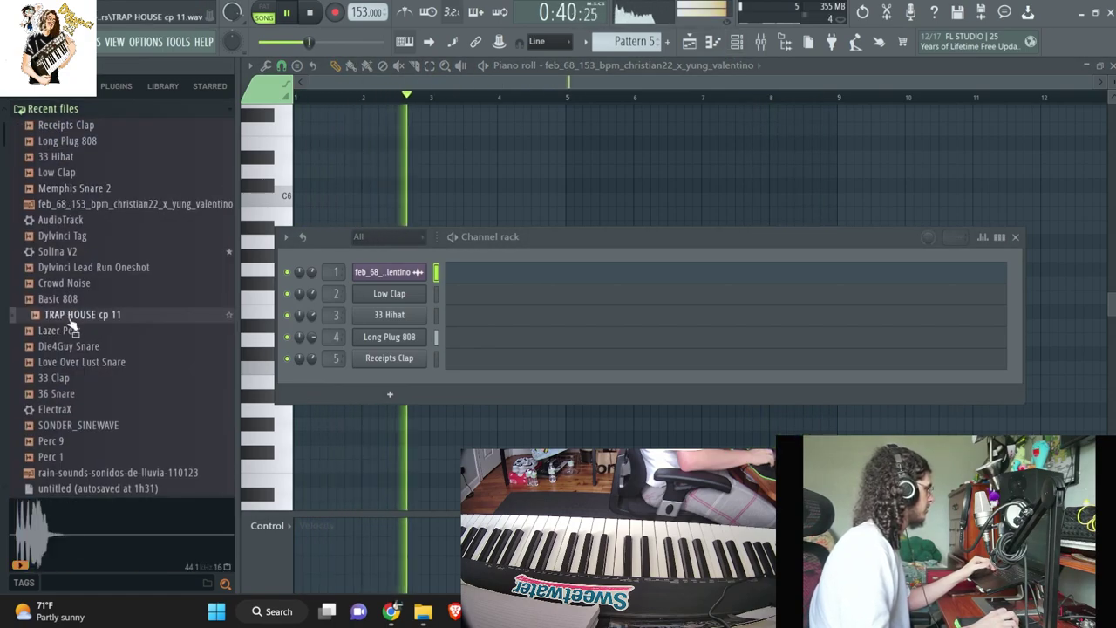
{"action": "scroll", "coordinate": [72, 324], "scroll_direction": "down", "scroll_amount": 4}
{"action": "left_click", "coordinate": [76, 141]}
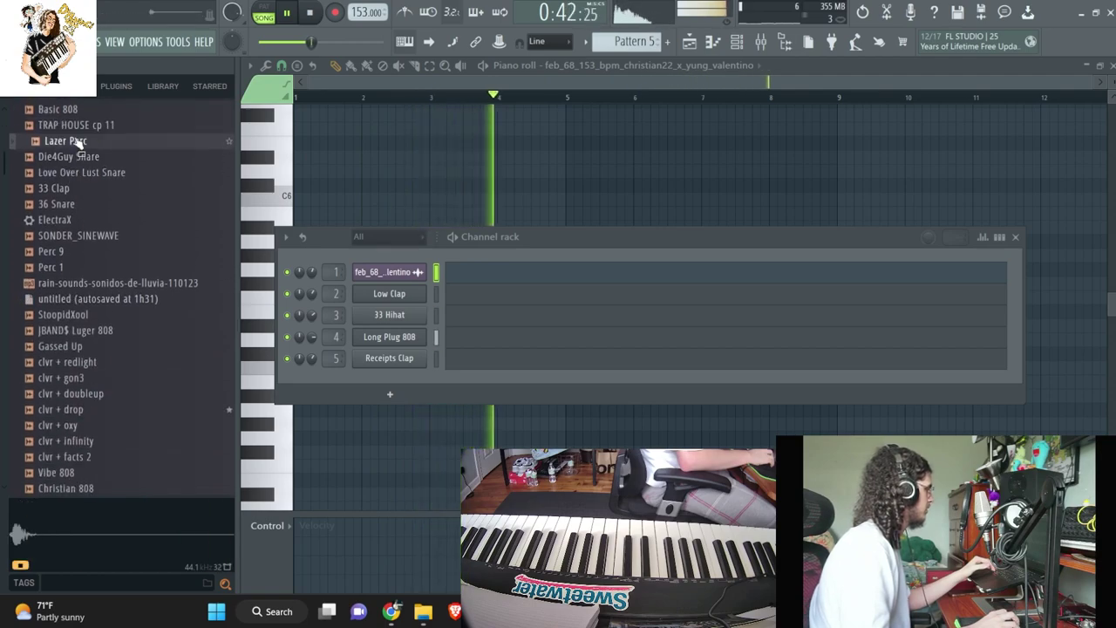
{"action": "left_click_drag", "start_coordinate": [77, 144], "coordinate": [397, 383]}
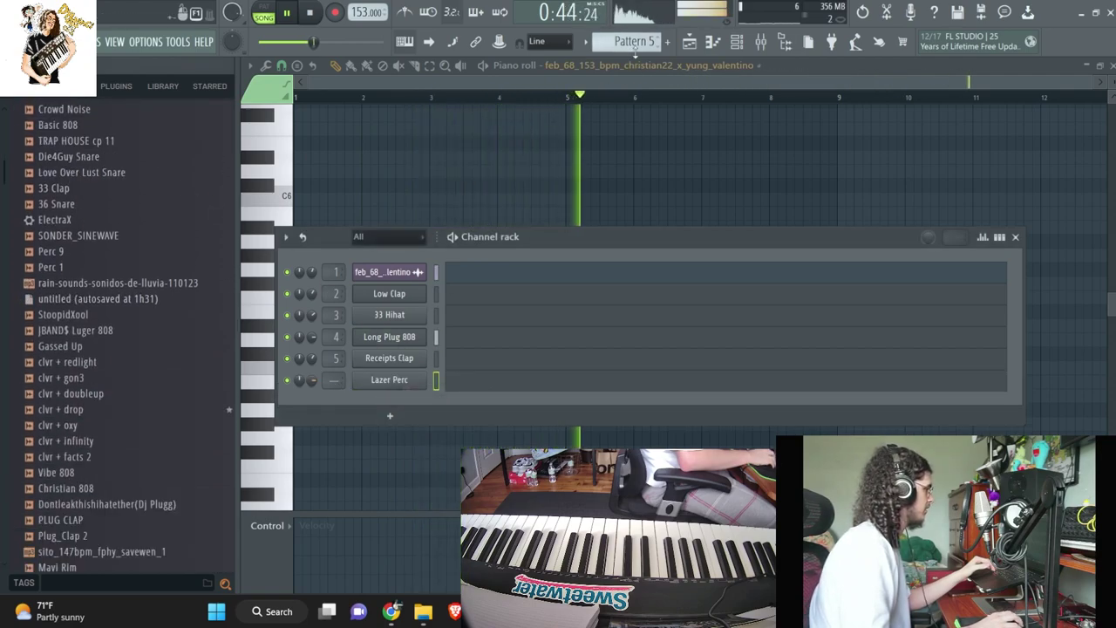
- In the Receipts Clap pattern, draw a short C5 Lazer Perc note right at the end of the first clap note
{"action": "scroll", "coordinate": [635, 48], "scroll_direction": "up", "scroll_amount": 1}
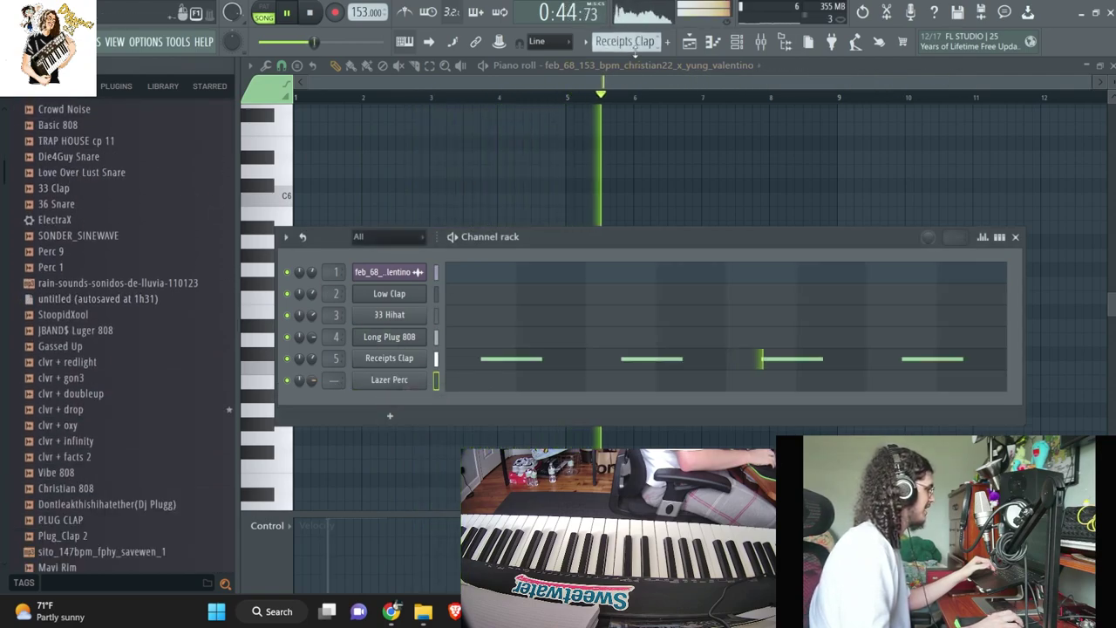
{"action": "left_click", "coordinate": [536, 387]}
{"action": "key", "text": "space"}
{"action": "key", "text": "space"}
{"action": "scroll", "coordinate": [349, 323], "scroll_direction": "up", "scroll_amount": 2}
{"action": "left_click_drag", "start_coordinate": [348, 369], "coordinate": [468, 368]}
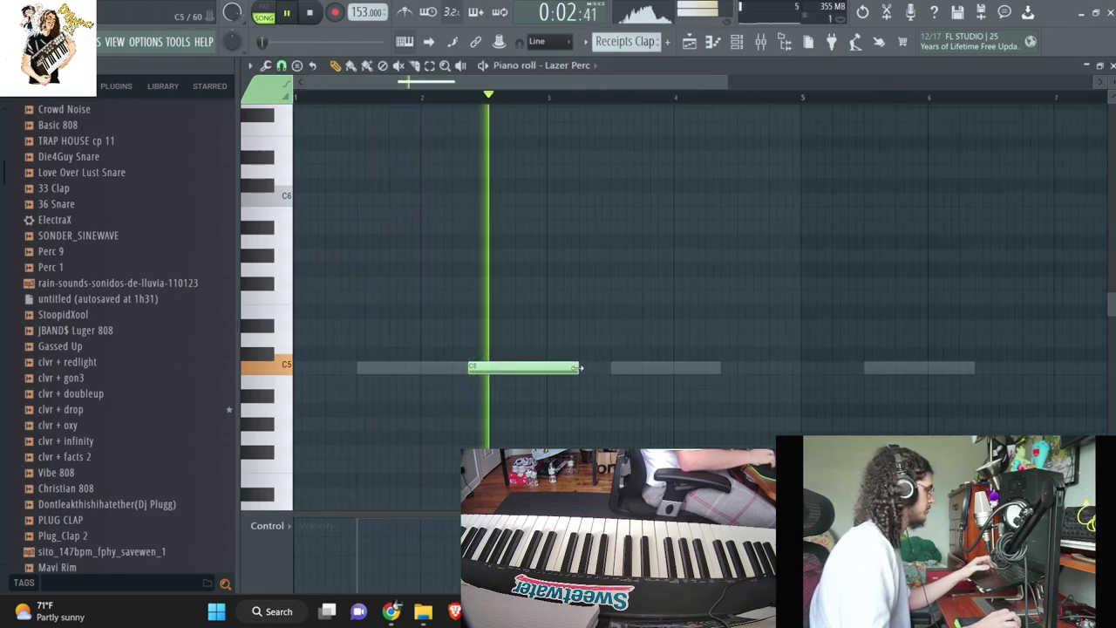
{"action": "left_click_drag", "start_coordinate": [580, 367], "coordinate": [472, 367]}
- Duplicate the Lazer Perc note three times so it repeats every two bars through the eight-bar pattern
{"action": "scroll", "coordinate": [543, 274], "scroll_direction": "down", "scroll_amount": 2}
{"action": "left_click_drag", "start_coordinate": [456, 98], "coordinate": [170, 142]}
{"action": "key", "text": "ctrl+b"}
{"action": "key", "text": "ctrl+b"}
{"action": "key", "text": "ctrl+b"}
{"action": "left_click_drag", "start_coordinate": [929, 97], "coordinate": [765, 100]}
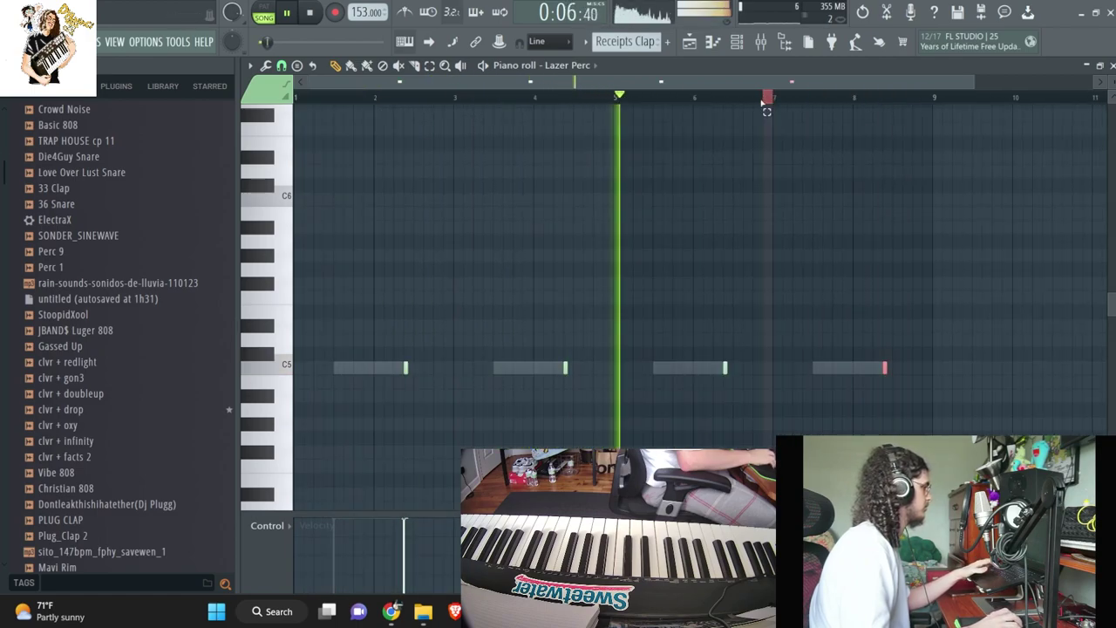
- Audition more recent samples and add Plugg Snare as a new channel in the channel rack
{"action": "key", "text": "F6"}
{"action": "left_click", "coordinate": [74, 393]}
{"action": "scroll", "coordinate": [75, 281], "scroll_direction": "down", "scroll_amount": 6}
{"action": "left_click", "coordinate": [75, 347]}
{"action": "left_click", "coordinate": [75, 377]}
{"action": "scroll", "coordinate": [77, 349], "scroll_direction": "down", "scroll_amount": 6}
{"action": "left_click", "coordinate": [79, 314]}
{"action": "left_click", "coordinate": [99, 189]}
{"action": "left_click", "coordinate": [97, 173]}
{"action": "left_click", "coordinate": [92, 157]}
{"action": "left_click_drag", "start_coordinate": [87, 159], "coordinate": [395, 382]}
- Add short C5 Plugg Snare notes near the ends of bars 4 and 8
{"action": "key", "text": "F6"}
{"action": "left_click", "coordinate": [607, 367]}
{"action": "left_click", "coordinate": [927, 367]}
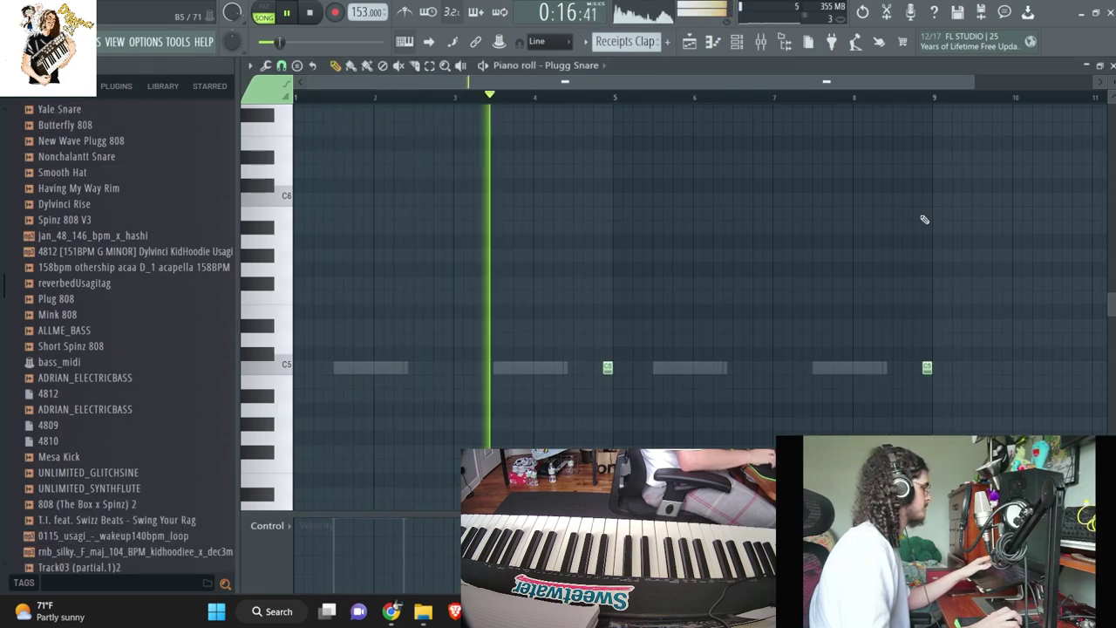
- Audition R&B Hat while looking through the recent samples, and open the Dylvinci Kit Vol. 5 folder
{"action": "key", "text": "F7"}
{"action": "key", "text": "F6"}
{"action": "scroll", "coordinate": [83, 299], "scroll_direction": "down", "scroll_amount": 5}
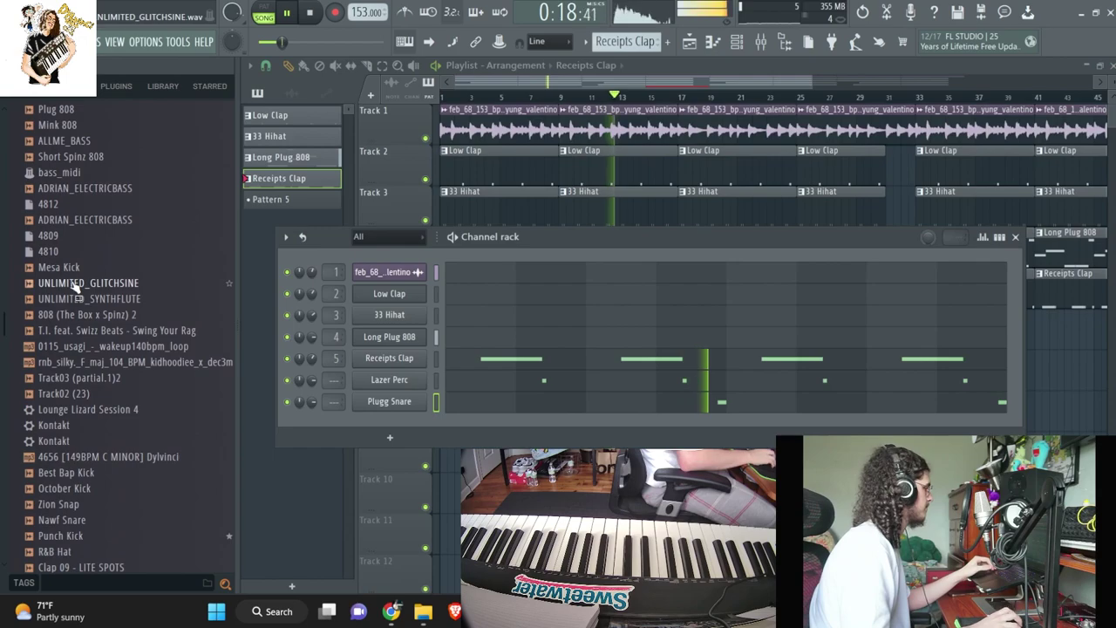
{"action": "scroll", "coordinate": [35, 358], "scroll_direction": "down", "scroll_amount": 5}
{"action": "left_click", "coordinate": [67, 316]}
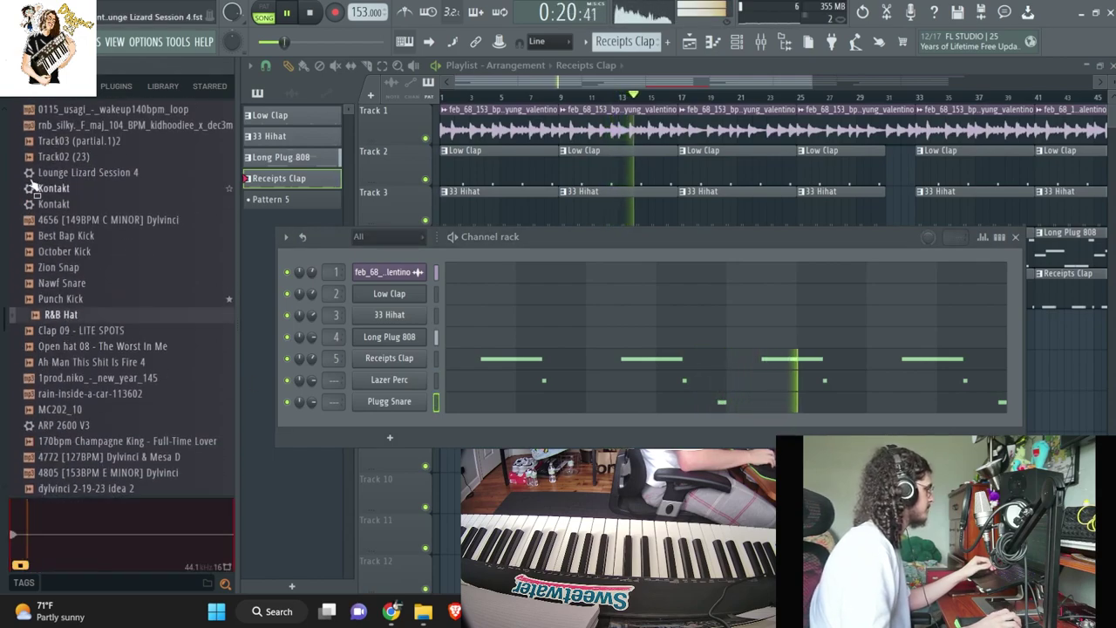
{"action": "left_click", "coordinate": [32, 66]}
{"action": "left_click", "coordinate": [54, 392]}
{"action": "scroll", "coordinate": [59, 393], "scroll_direction": "down", "scroll_amount": 4}
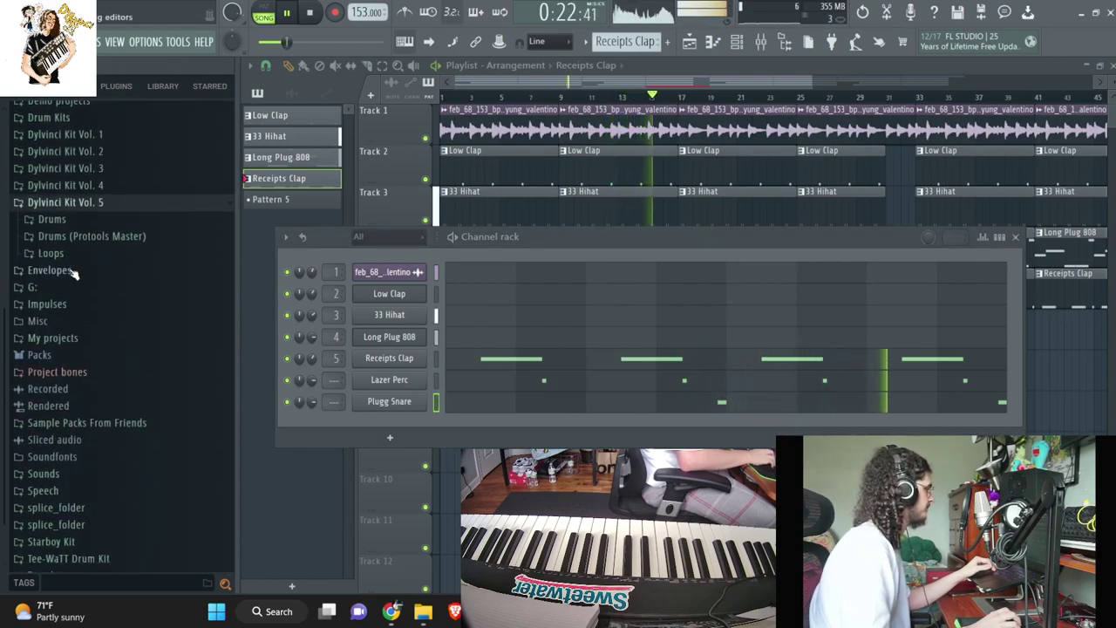
- Add Plugg Perc from the kit's Perc folder as a channel and draw two short C5 notes before each Plugg Snare hit
{"action": "left_click", "coordinate": [56, 221]}
{"action": "left_click", "coordinate": [56, 337]}
{"action": "scroll", "coordinate": [52, 393], "scroll_direction": "down", "scroll_amount": 5}
{"action": "left_click", "coordinate": [84, 389]}
{"action": "left_click", "coordinate": [87, 408]}
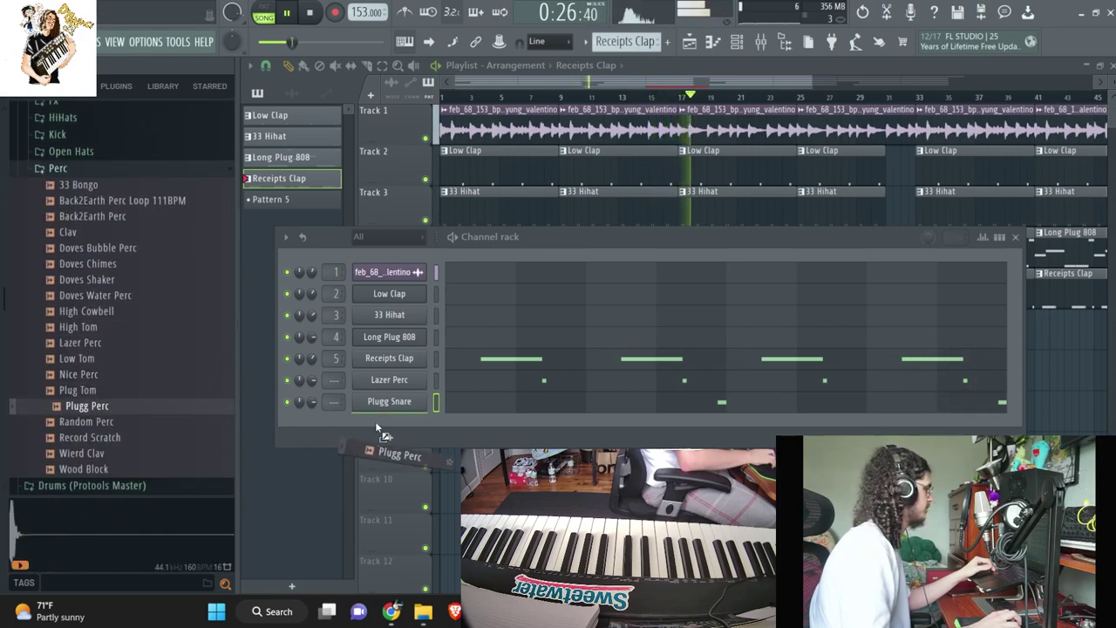
{"action": "left_click_drag", "start_coordinate": [377, 427], "coordinate": [378, 426]}
{"action": "left_click", "coordinate": [501, 424]}
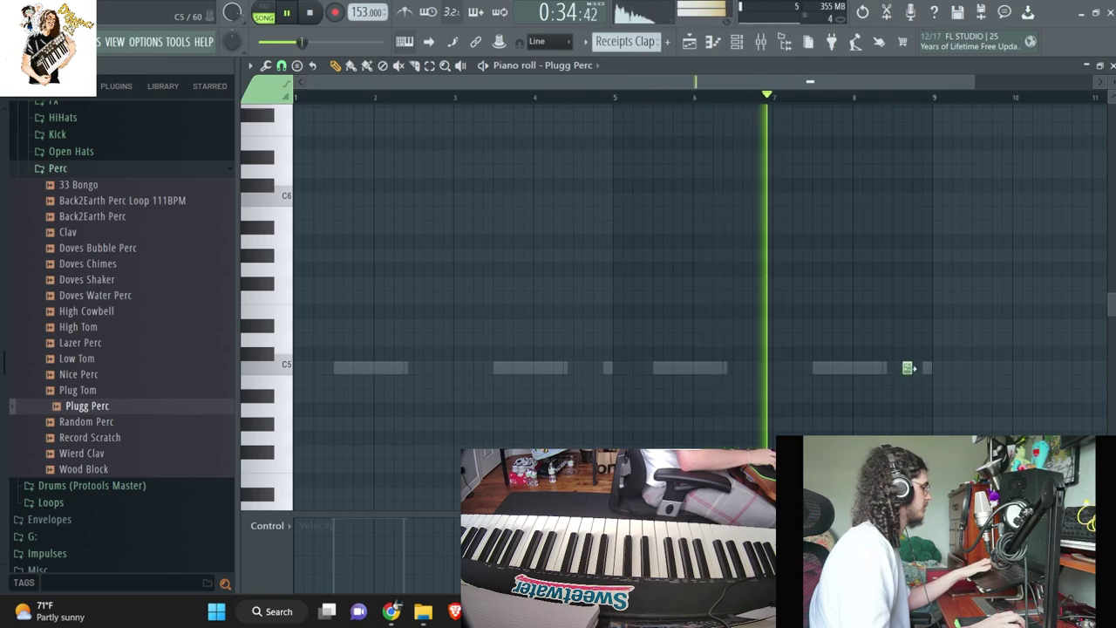
{"action": "left_click", "coordinate": [583, 367]}
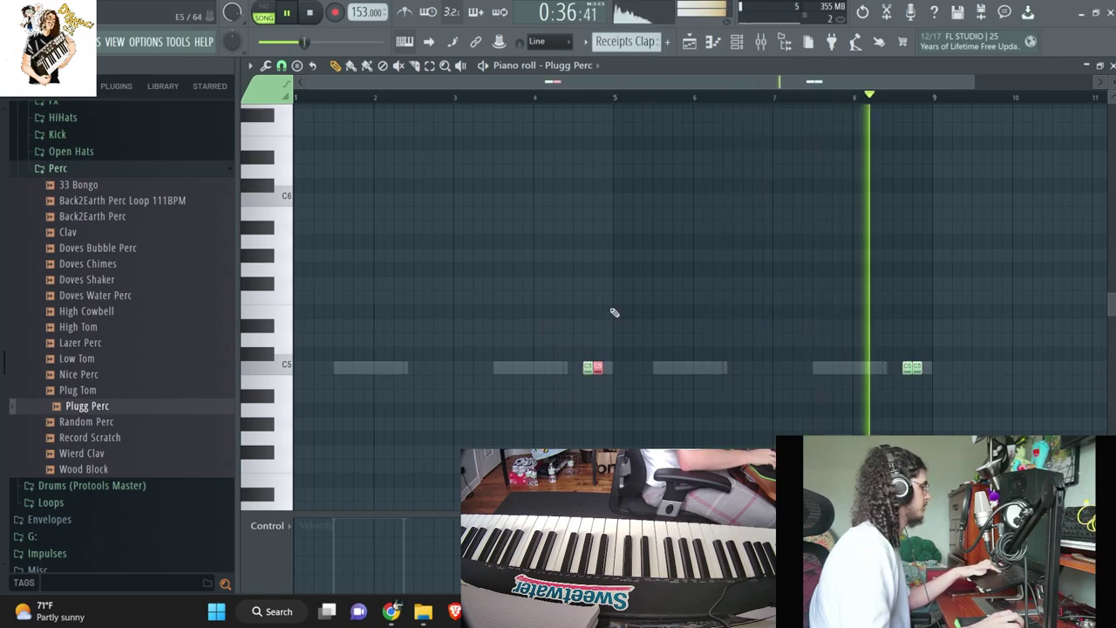
- Try Low Tom and High Tom as replacement samples on the Plugg Perc channel
{"action": "key", "text": "F6"}
{"action": "left_click", "coordinate": [77, 374]}
{"action": "left_click_drag", "start_coordinate": [77, 359], "coordinate": [375, 424]}
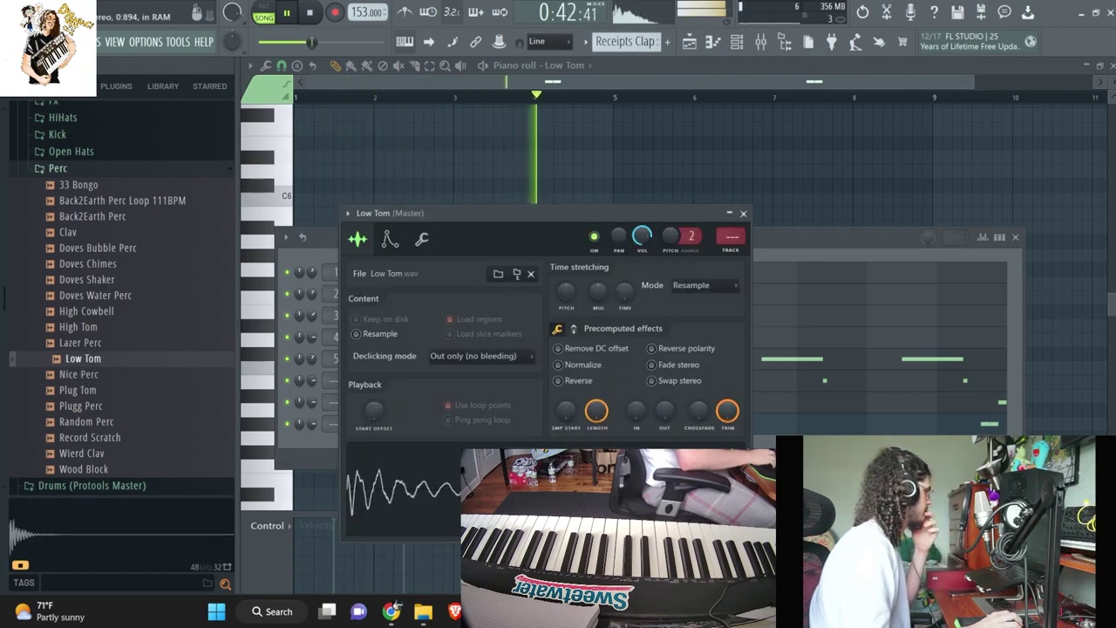
{"action": "left_click", "coordinate": [832, 258]}
{"action": "left_click", "coordinate": [125, 328]}
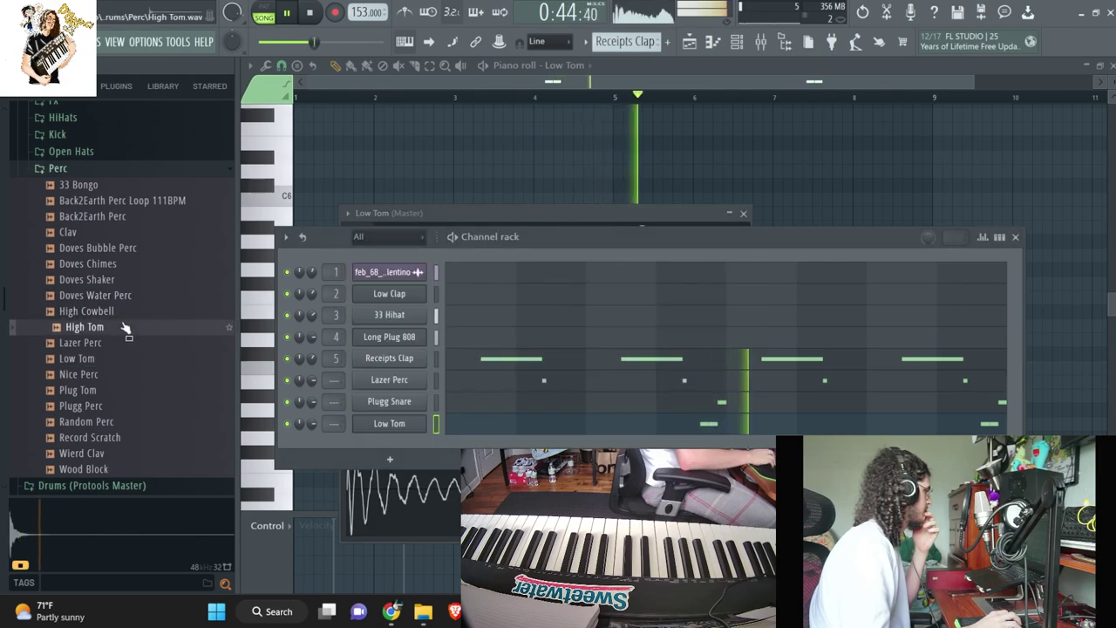
{"action": "left_click_drag", "start_coordinate": [426, 445], "coordinate": [408, 426]}
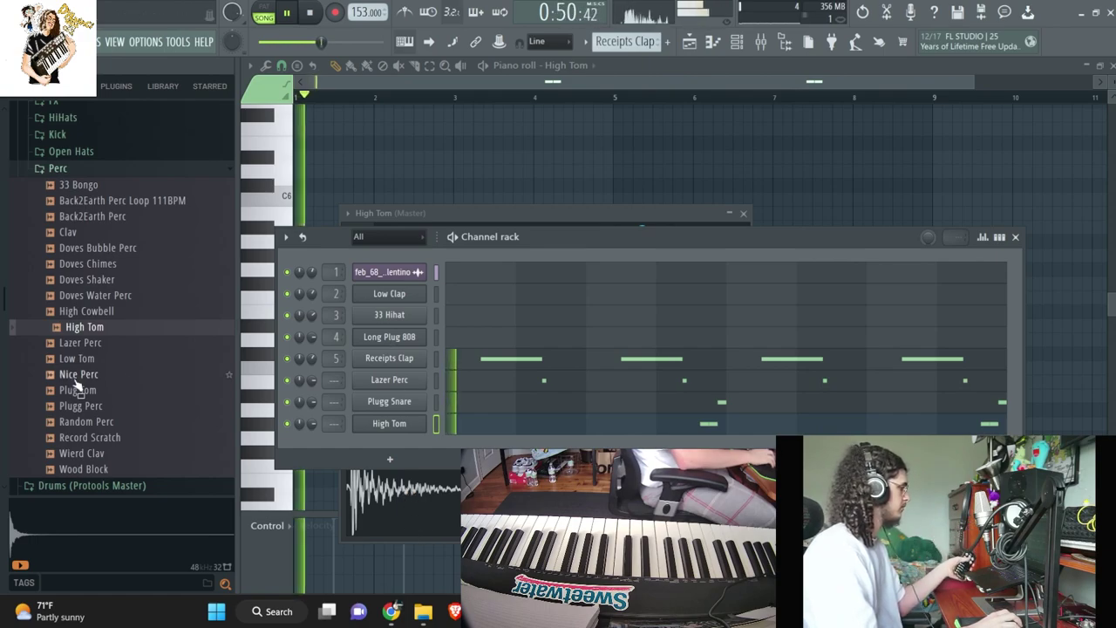
- Add Plugg Open from the kit's Open Hats folder as a new channel and turn its volume down
{"action": "scroll", "coordinate": [82, 378], "scroll_direction": "up", "scroll_amount": 3}
{"action": "left_click", "coordinate": [69, 246]}
{"action": "left_click", "coordinate": [88, 279]}
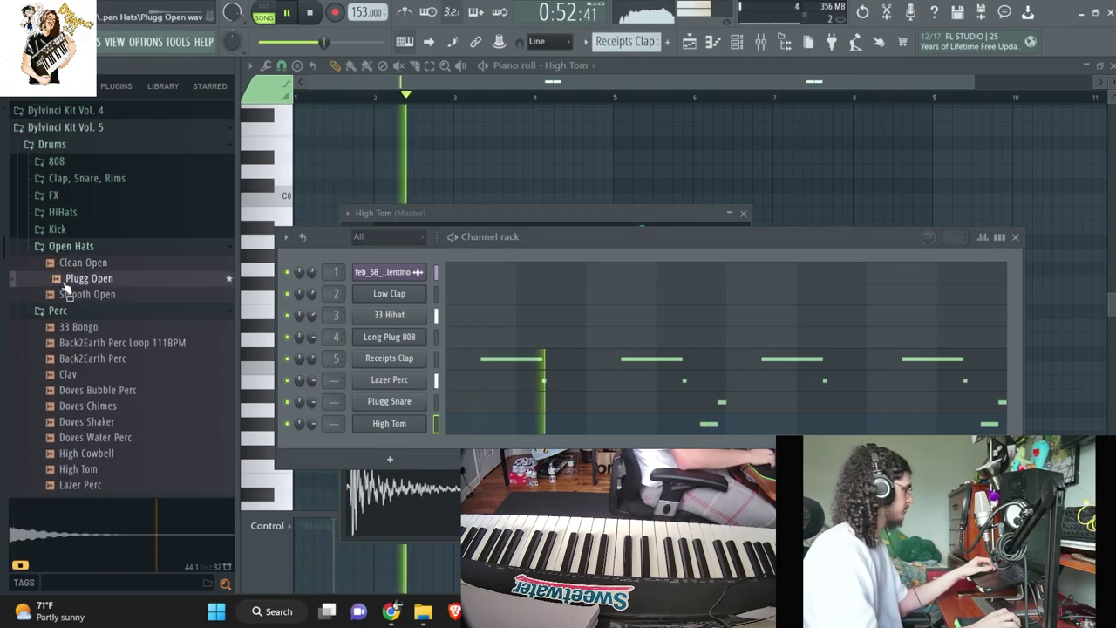
{"action": "left_click_drag", "start_coordinate": [75, 279], "coordinate": [312, 463]}
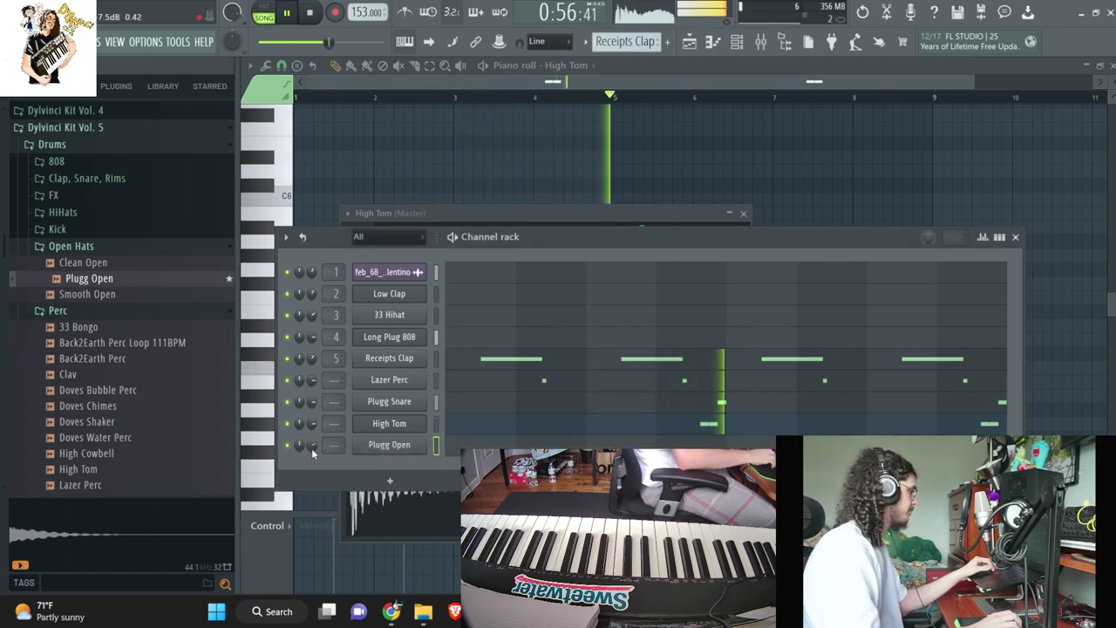
- Replace the High Tom channel's sample with 33 Bongo from the Perc folder and lower the channel volume
{"action": "scroll", "coordinate": [92, 186], "scroll_direction": "down", "scroll_amount": 4}
{"action": "left_click", "coordinate": [92, 186]}
{"action": "left_click", "coordinate": [93, 185]}
{"action": "left_click_drag", "start_coordinate": [93, 139], "coordinate": [386, 425]}
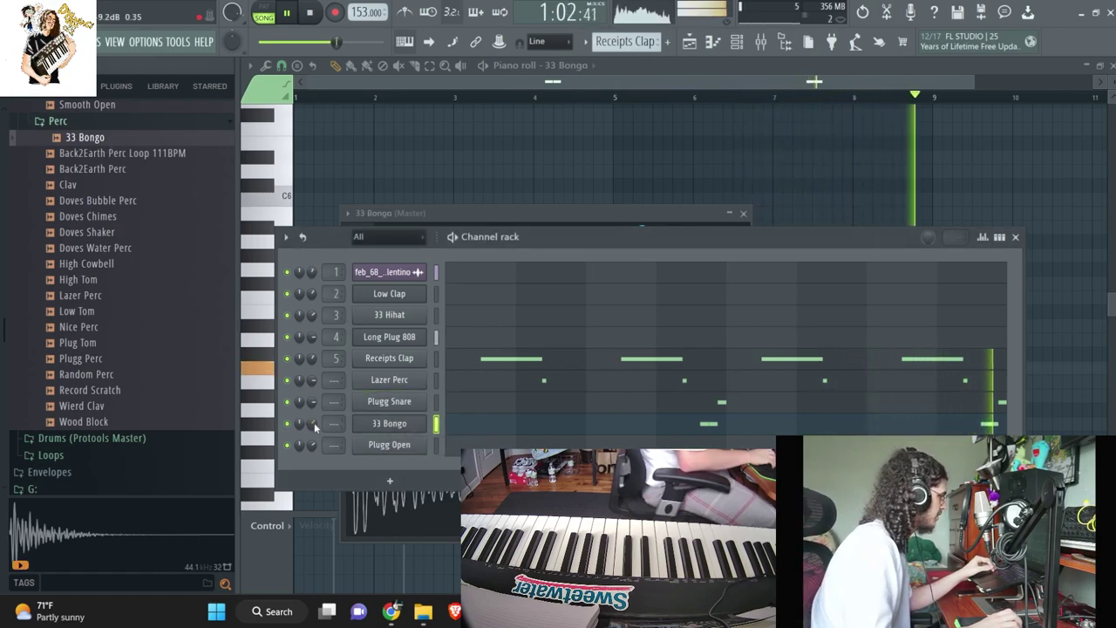
- Draw short B4 Plugg Open notes early in bars 1 and 5 of the Receipts Clap pattern
{"action": "left_click", "coordinate": [466, 444]}
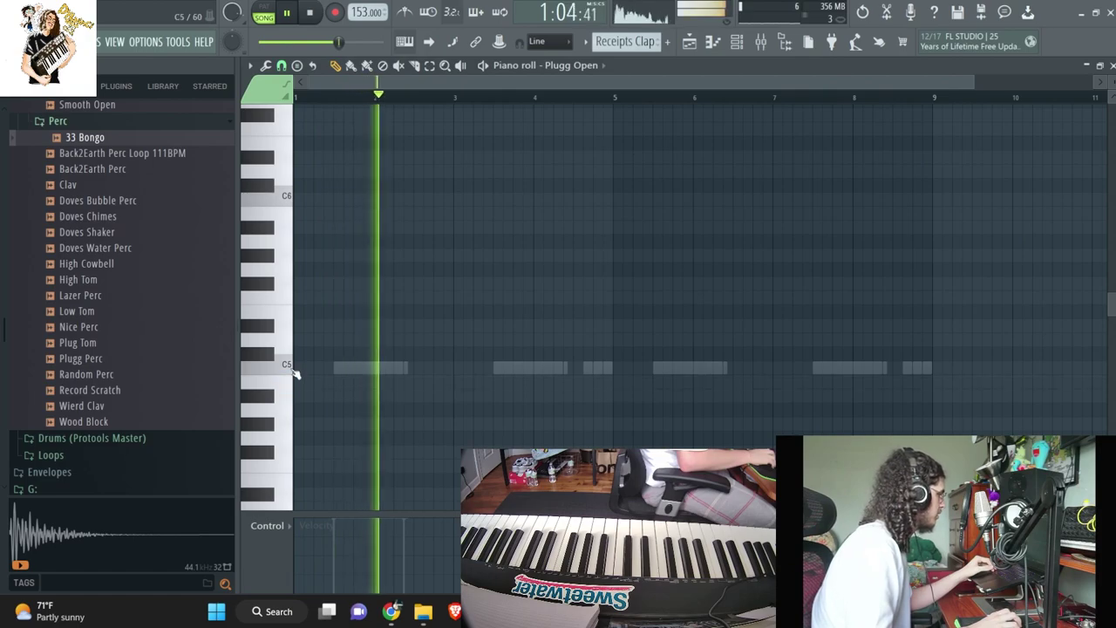
{"action": "key", "text": "space"}
{"action": "key", "text": "space"}
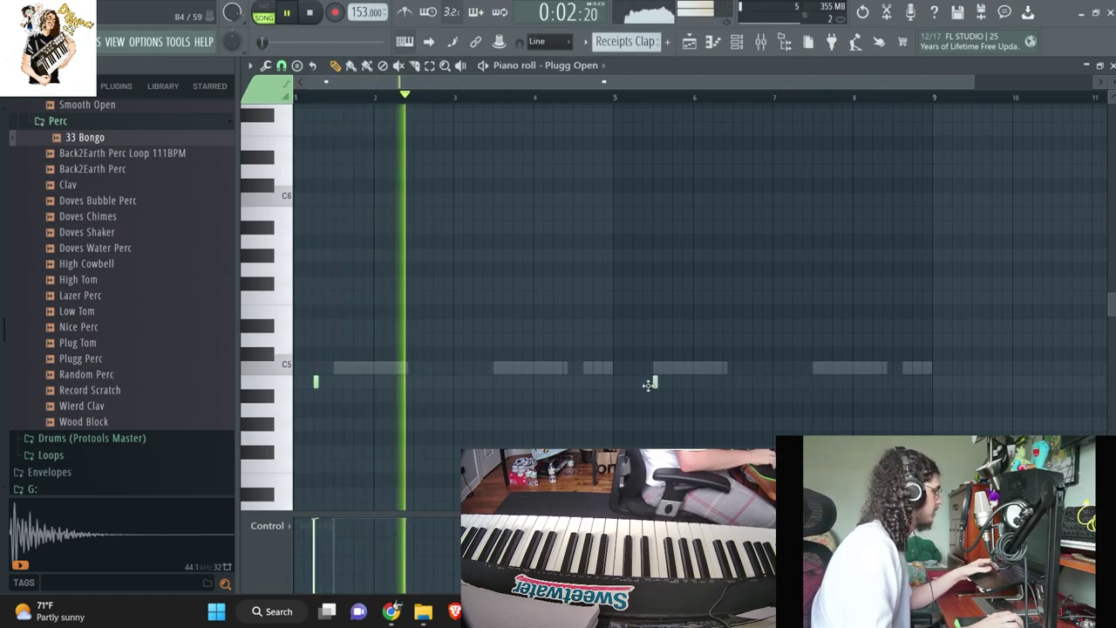
{"action": "left_click", "coordinate": [735, 47]}
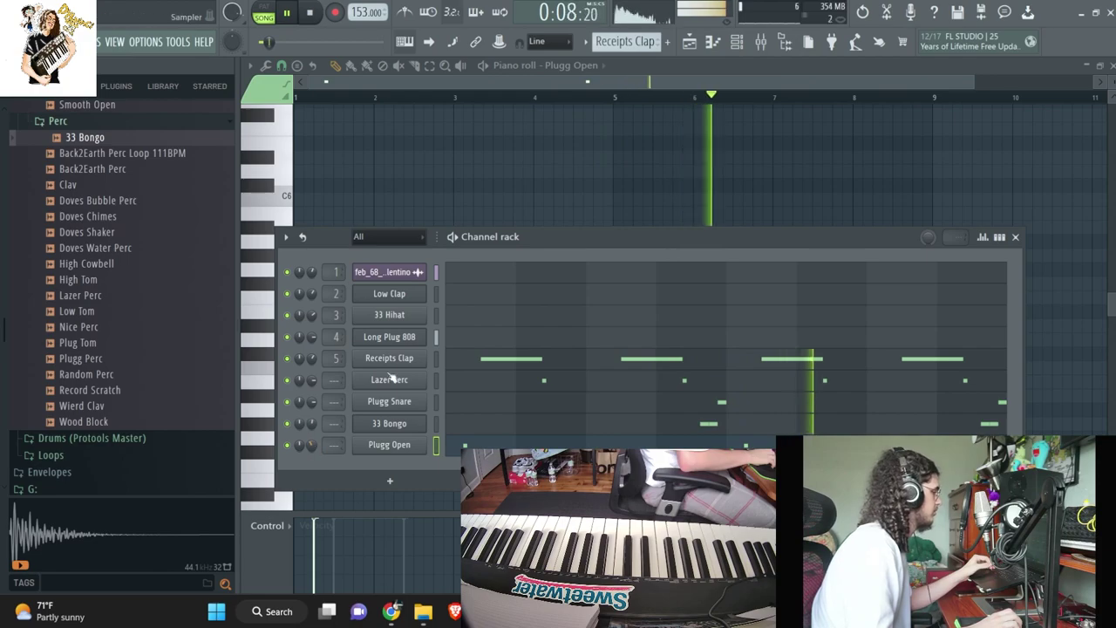
- Mute the 33 Bongo and Plugg Open channels in the channel rack
{"action": "left_click", "coordinate": [688, 43]}
{"action": "left_click", "coordinate": [607, 387]}
{"action": "scroll", "coordinate": [613, 349], "scroll_direction": "down", "scroll_amount": 3}
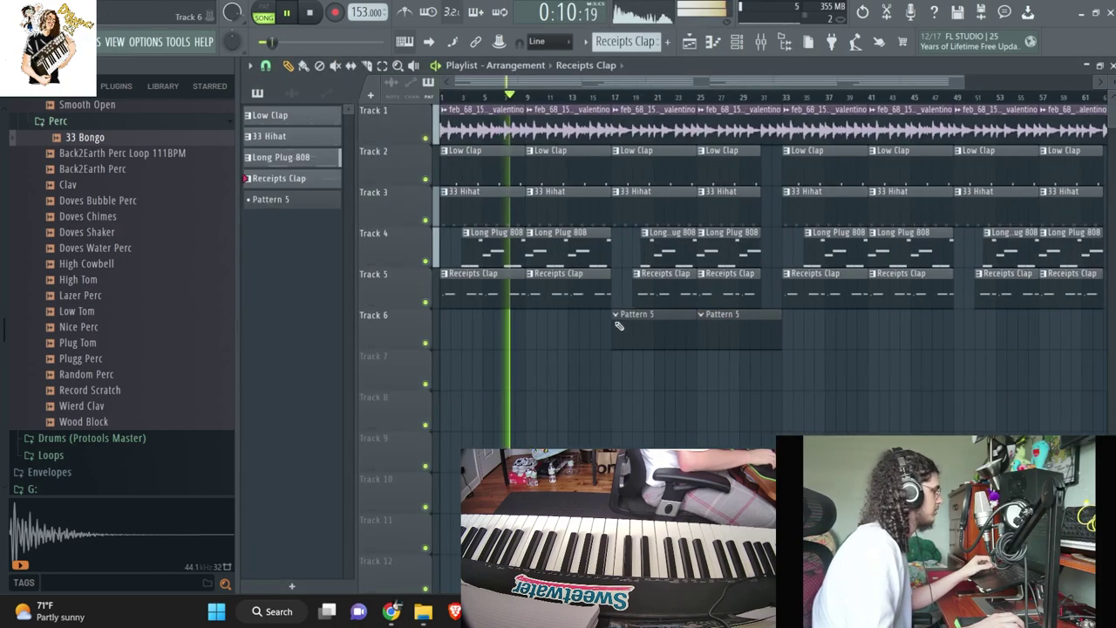
{"action": "left_click", "coordinate": [739, 43]}
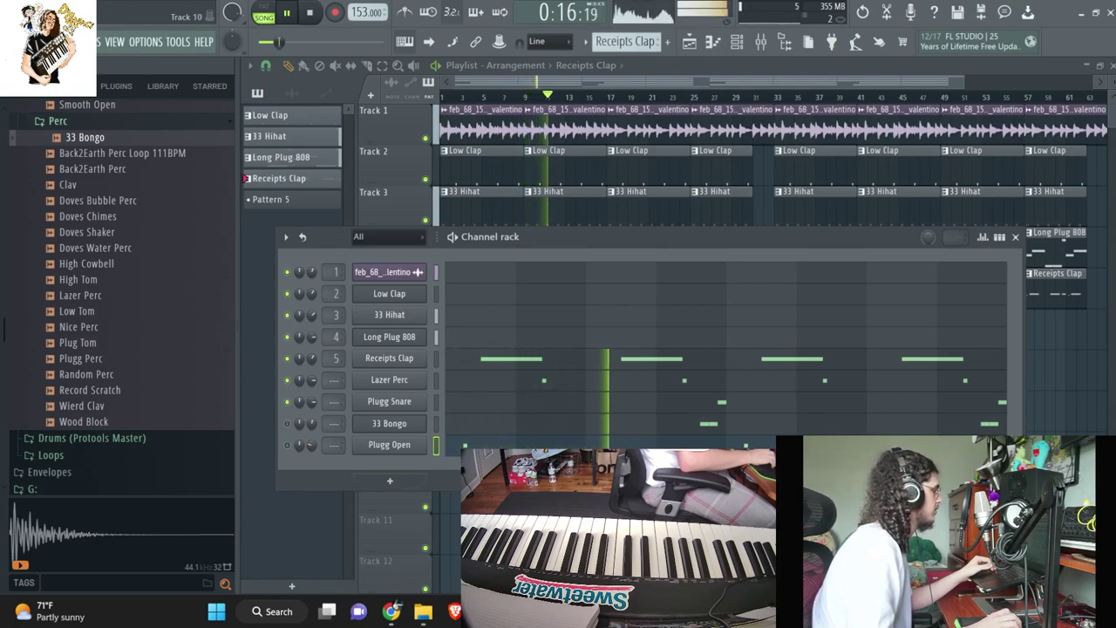
{"action": "key", "text": "F6"}
- Add Lounge Lizard Session 4 from the installed VST generators in the plugin database as a new channel
{"action": "left_click", "coordinate": [28, 65]}
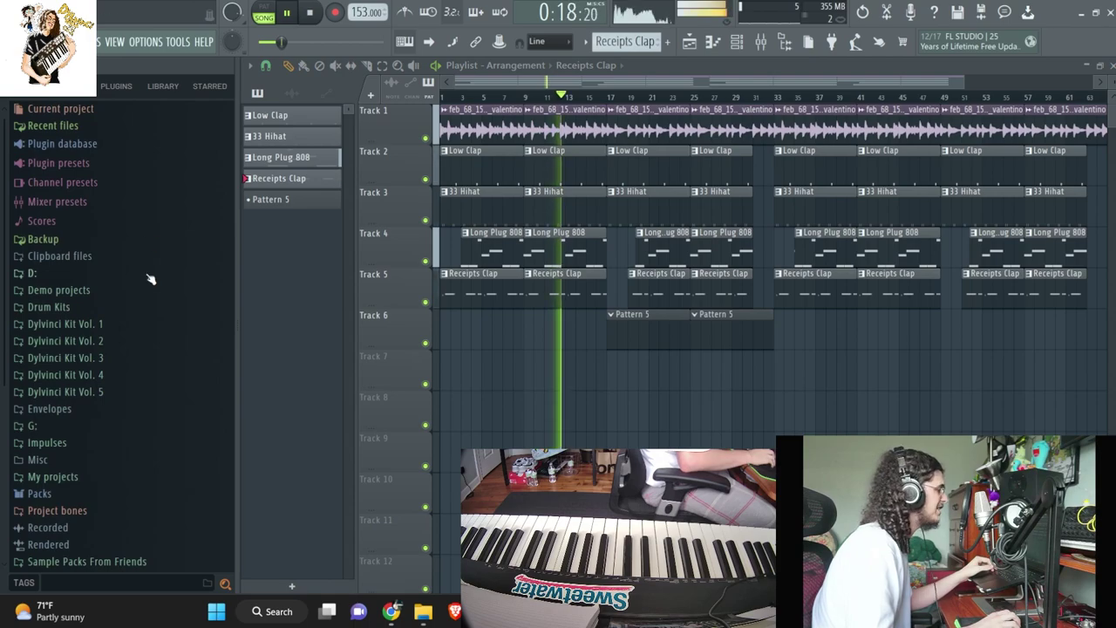
{"action": "key", "text": "F6"}
{"action": "left_click", "coordinate": [61, 144]}
{"action": "left_click", "coordinate": [58, 195]}
{"action": "left_click", "coordinate": [72, 230]}
{"action": "left_click", "coordinate": [79, 263]}
{"action": "scroll", "coordinate": [82, 311], "scroll_direction": "down", "scroll_amount": 5}
{"action": "left_click_drag", "start_coordinate": [127, 247], "coordinate": [384, 438]}
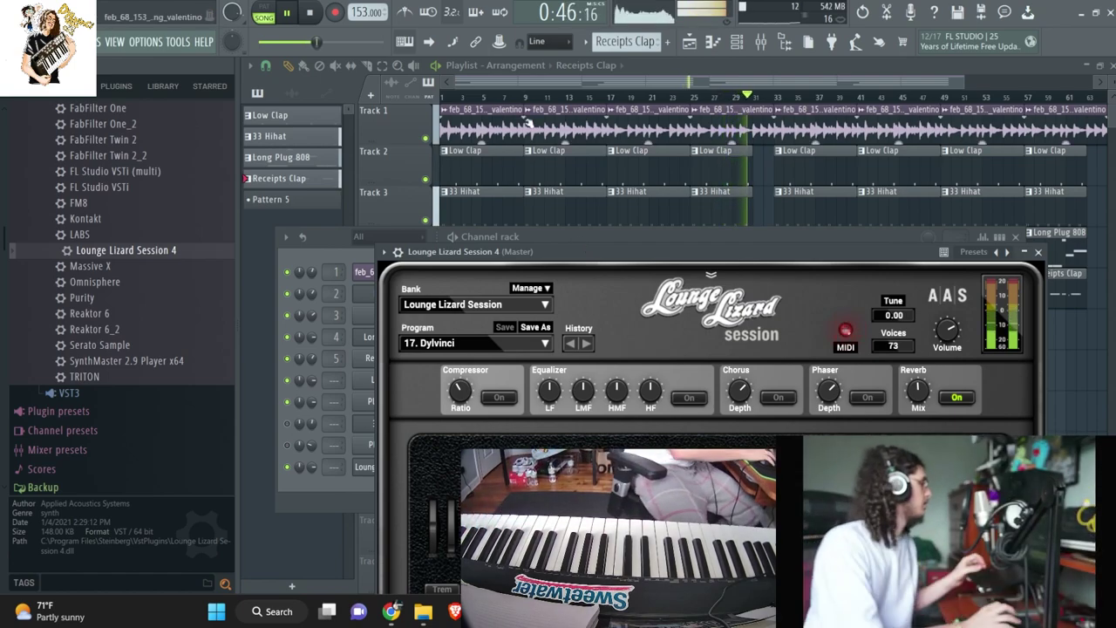
- Arm recording and start a Lounge Lizard take from bar 17 of the playlist
{"action": "left_click", "coordinate": [611, 68]}
{"action": "key", "text": "space"}
{"action": "left_click", "coordinate": [336, 13]}
{"action": "left_click", "coordinate": [561, 373]}
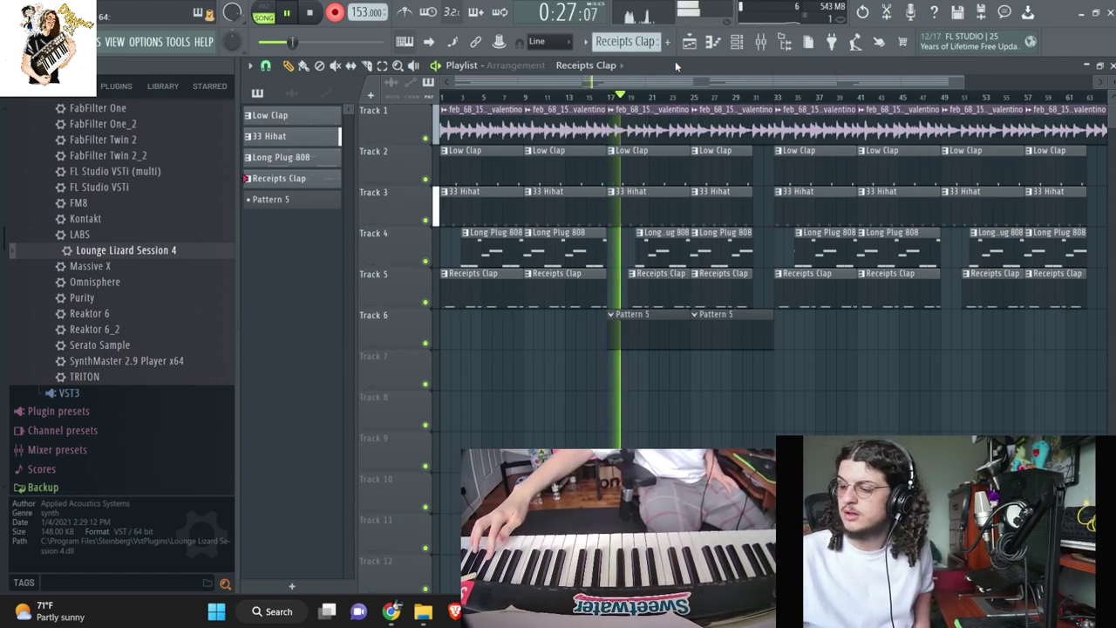
- Try further Lounge Lizard takes from bar 17 with the Receipts Clap pattern selected
{"action": "key", "text": "space"}
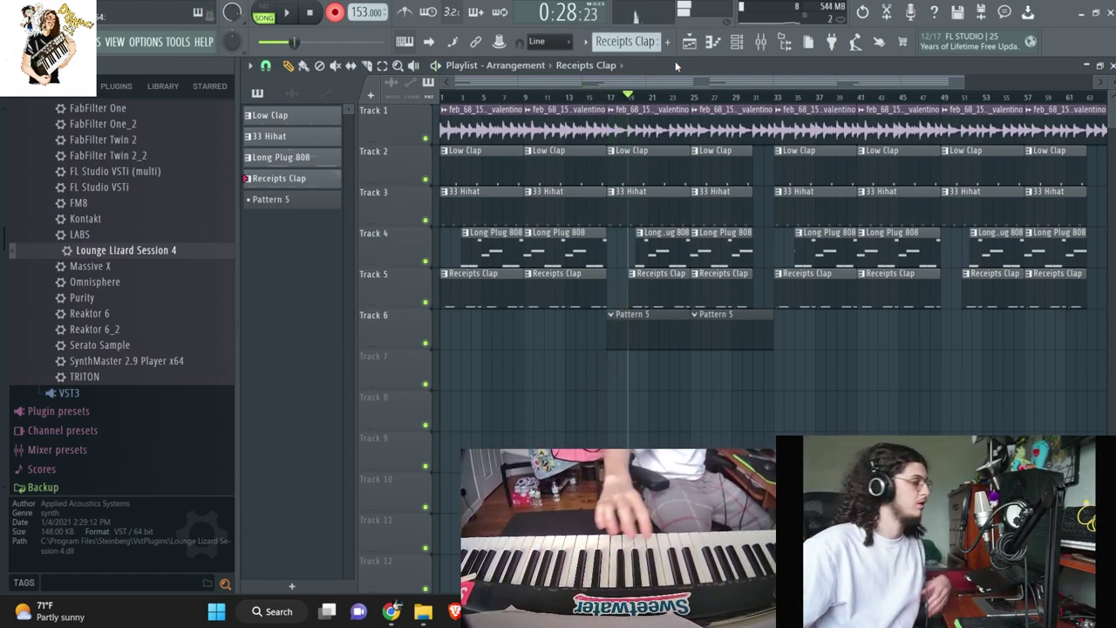
{"action": "key", "text": "space"}
{"action": "key", "text": "space"}
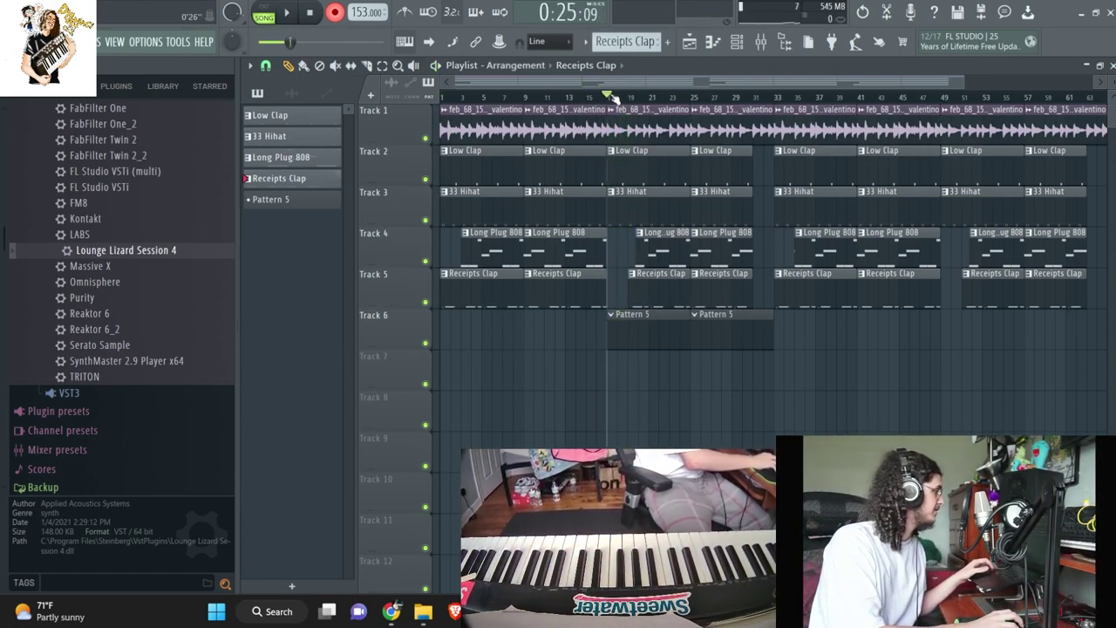
{"action": "key", "text": "space"}
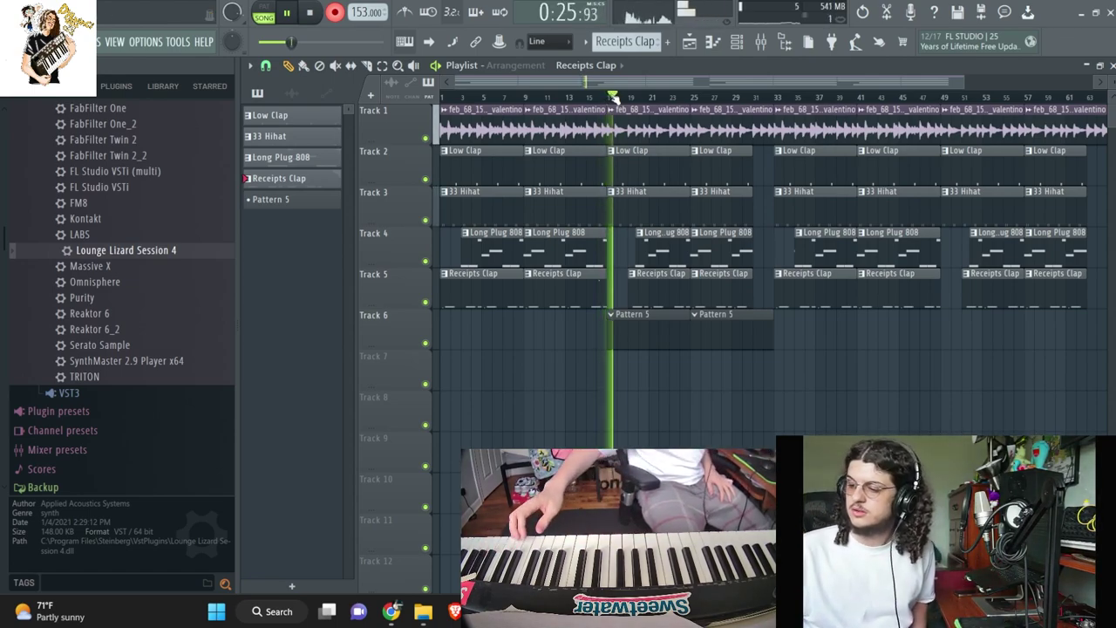
{"action": "key", "text": "space"}
{"action": "key", "text": "space"}
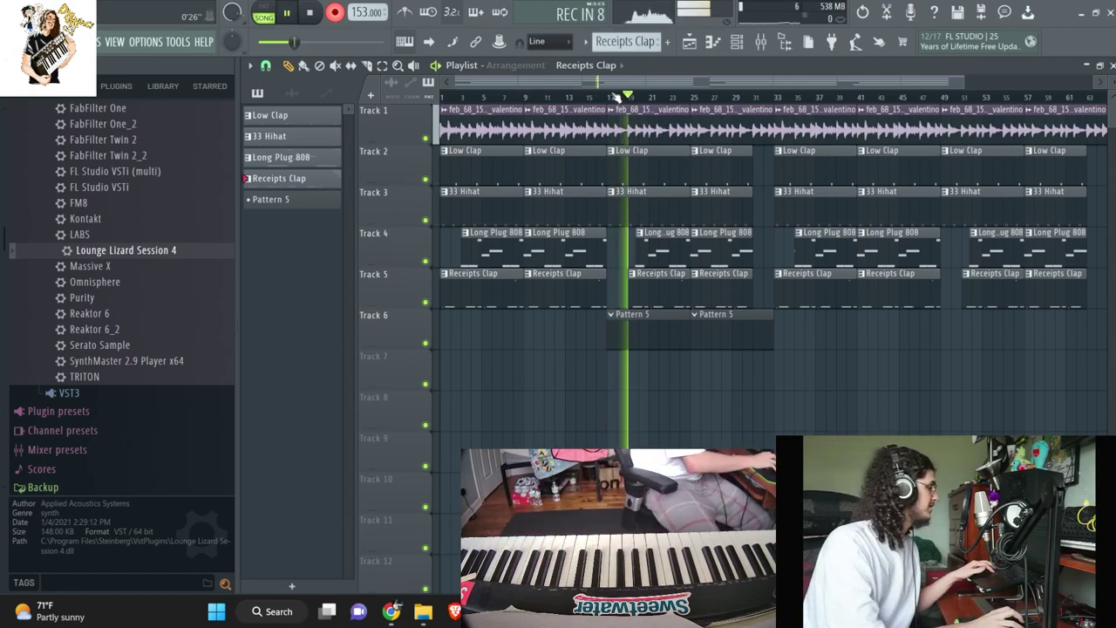
{"action": "key", "text": "space"}
- Switch to the empty Pattern 5 and record a Lounge Lizard part into it from bar 17
{"action": "key", "text": "F6"}
{"action": "key", "text": "F4"}
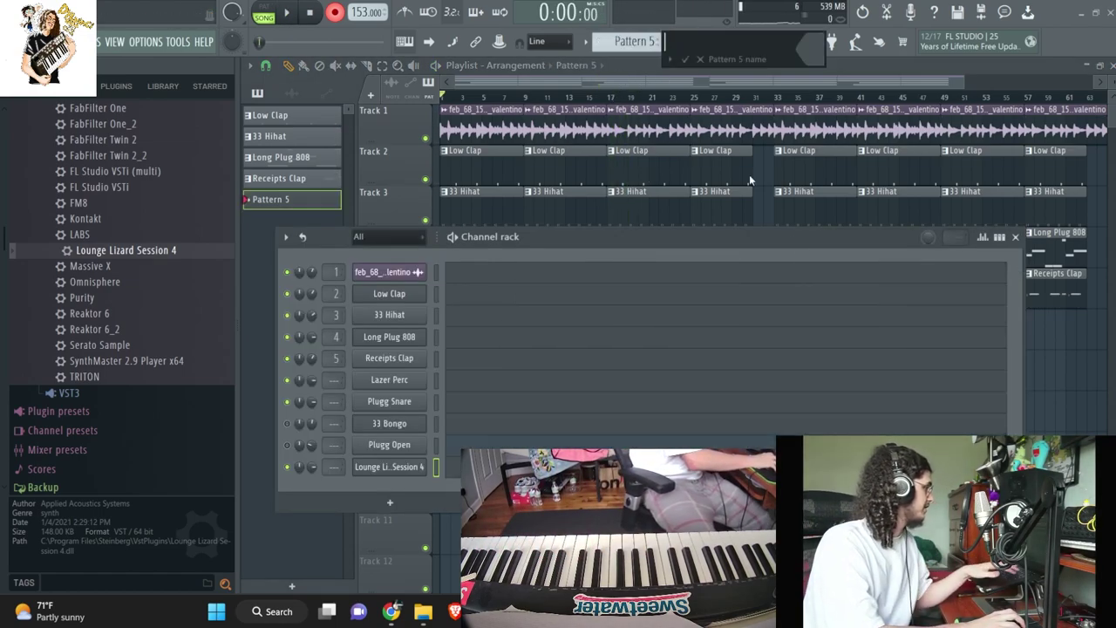
{"action": "key", "text": "Return"}
{"action": "key", "text": "F6"}
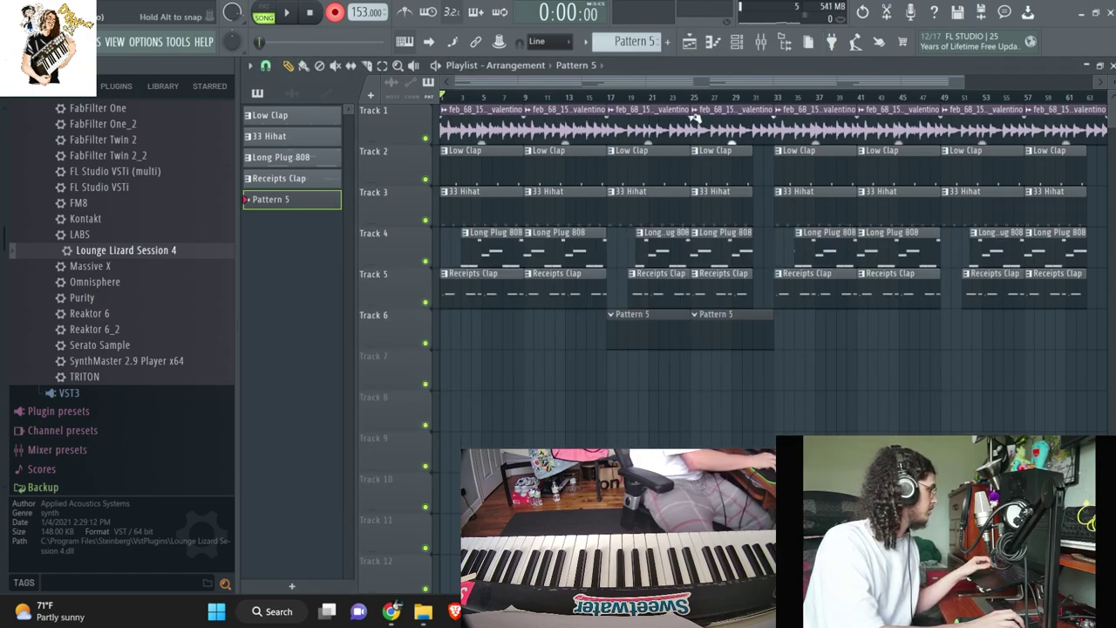
{"action": "left_click", "coordinate": [608, 97]}
{"action": "key", "text": "space"}
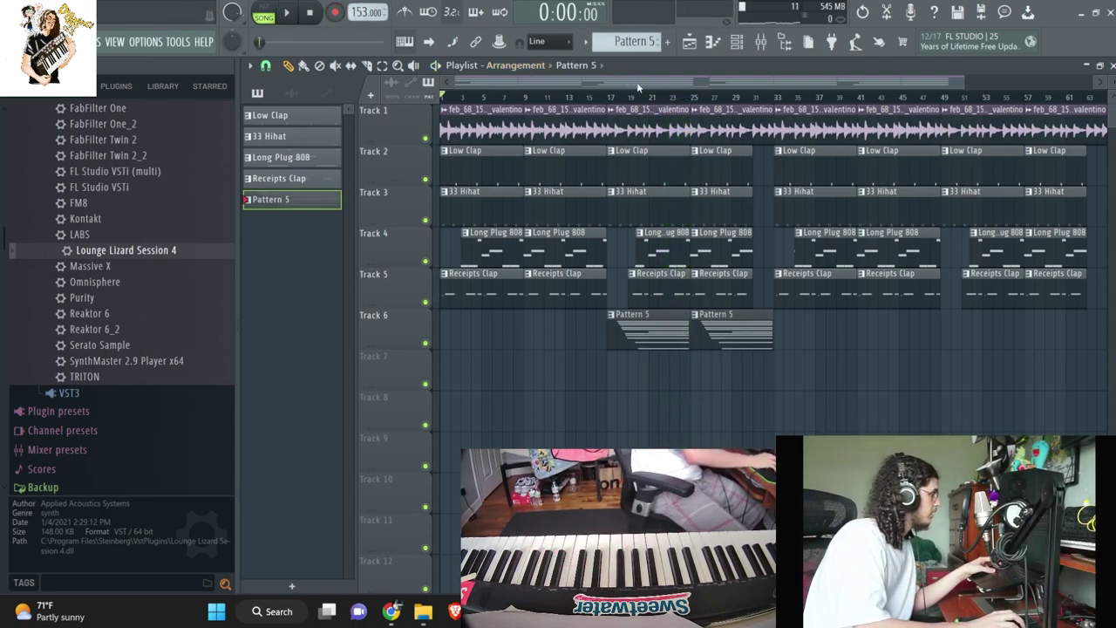
- Open the recorded Lounge Lizard part of Pattern 5 in the piano roll and quantize its notes
{"action": "left_click", "coordinate": [735, 47]}
{"action": "left_click", "coordinate": [625, 466]}
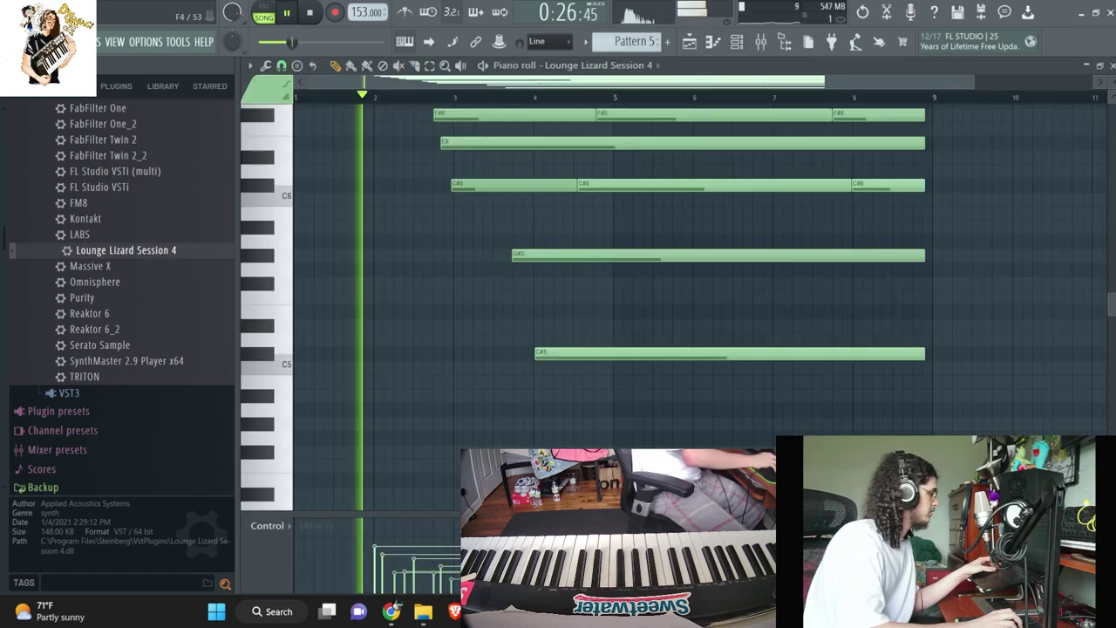
{"action": "left_click", "coordinate": [737, 44]}
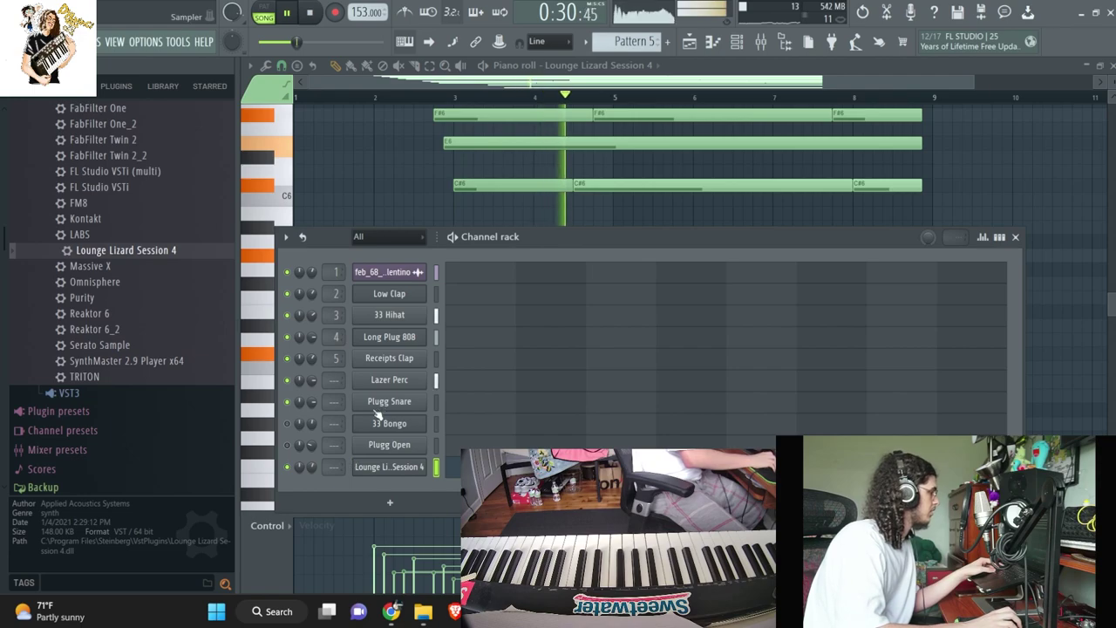
{"action": "key", "text": "F6"}
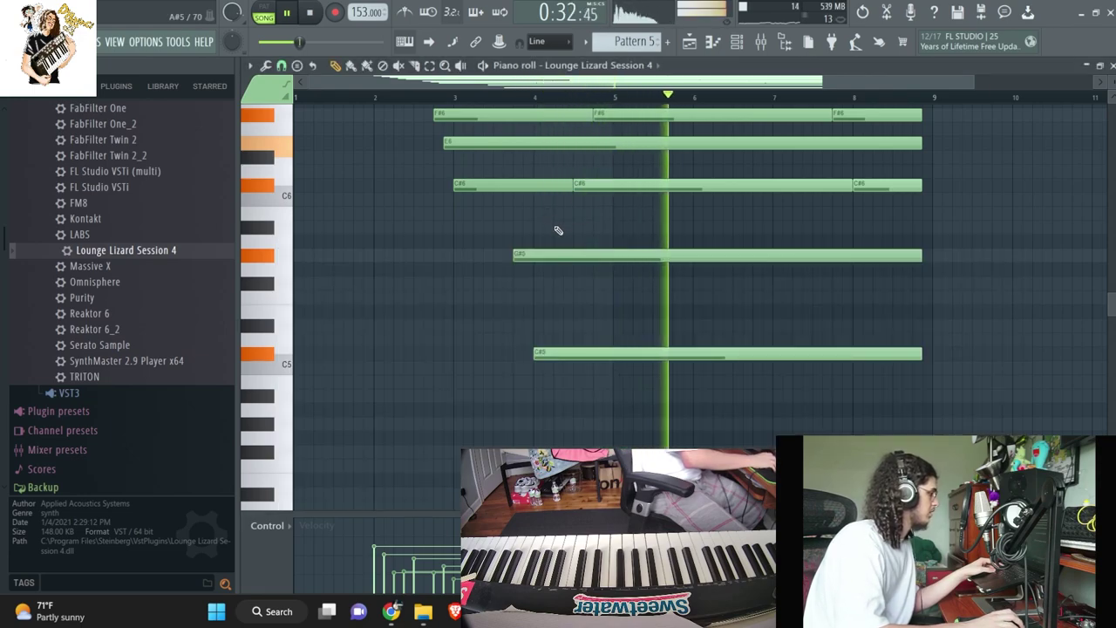
- Delete the low C#5 note and the last F#6 note from the Lounge Lizard part and return to the playlist
{"action": "right_click", "coordinate": [557, 255]}
{"action": "right_click", "coordinate": [550, 355]}
{"action": "scroll", "coordinate": [567, 359], "scroll_direction": "up", "scroll_amount": 5}
{"action": "scroll", "coordinate": [580, 356], "scroll_direction": "down", "scroll_amount": 4}
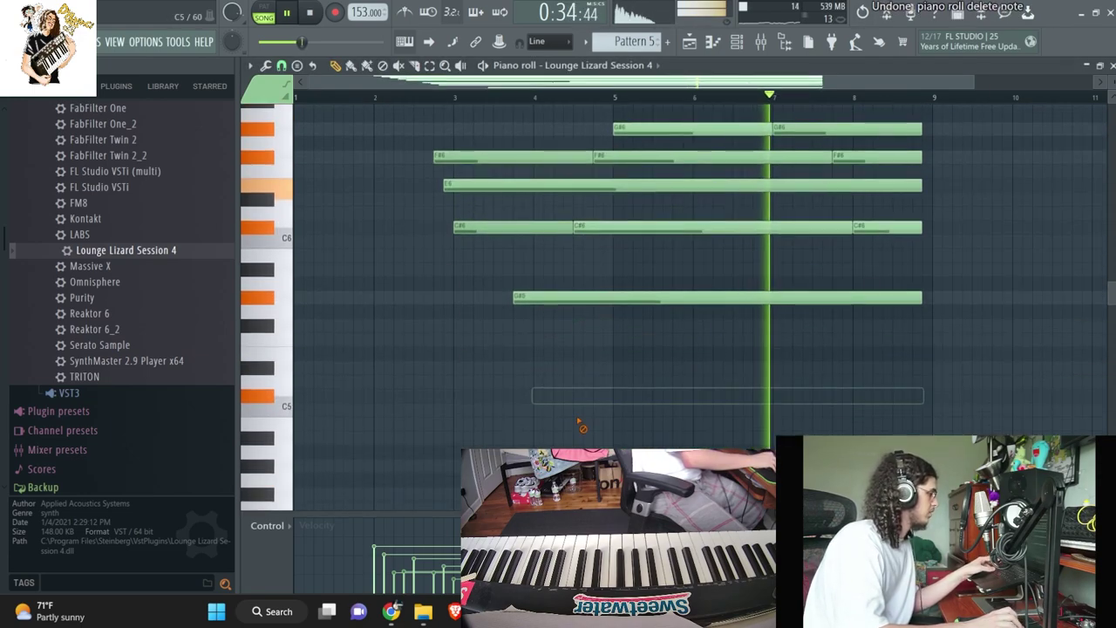
{"action": "scroll", "coordinate": [610, 401], "scroll_direction": "up", "scroll_amount": 5}
{"action": "right_click", "coordinate": [863, 409]}
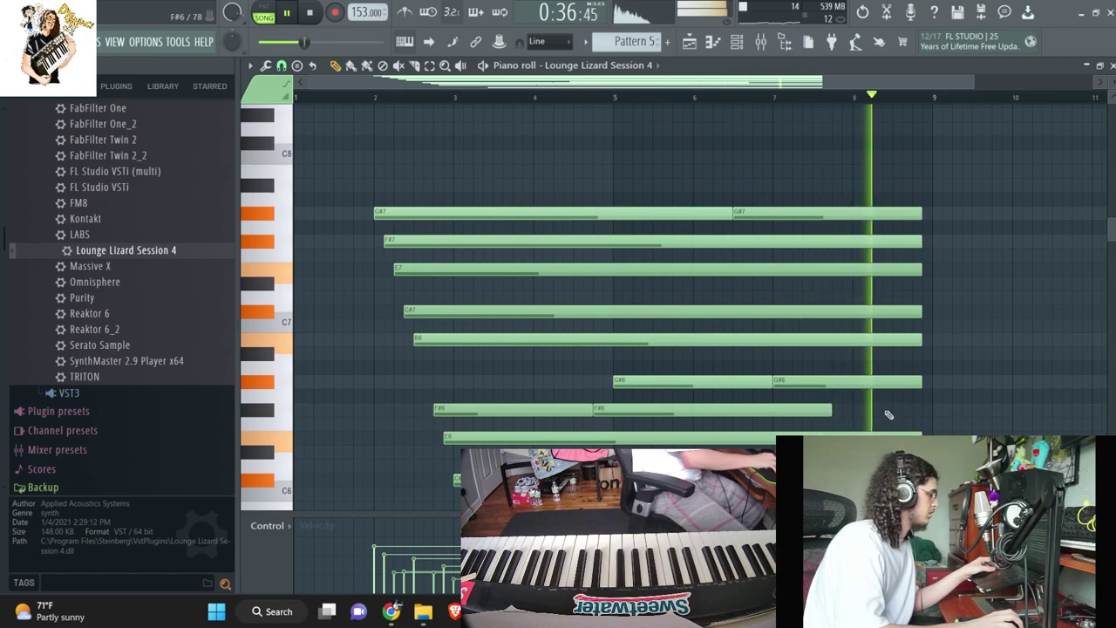
{"action": "scroll", "coordinate": [736, 132], "scroll_direction": "down", "scroll_amount": 5}
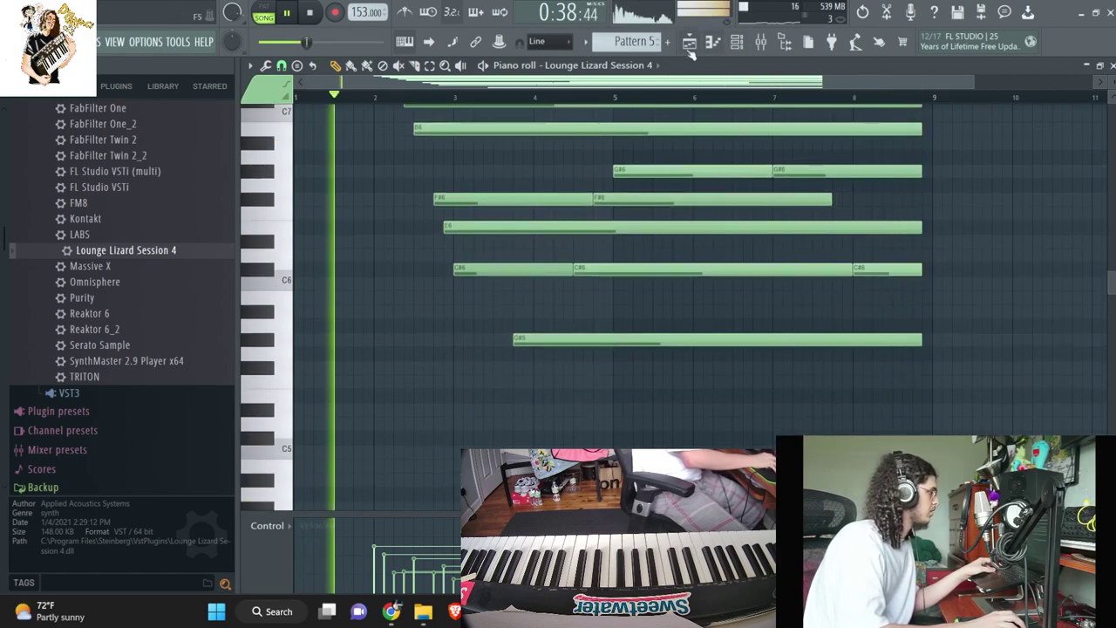
{"action": "key", "text": "F5"}
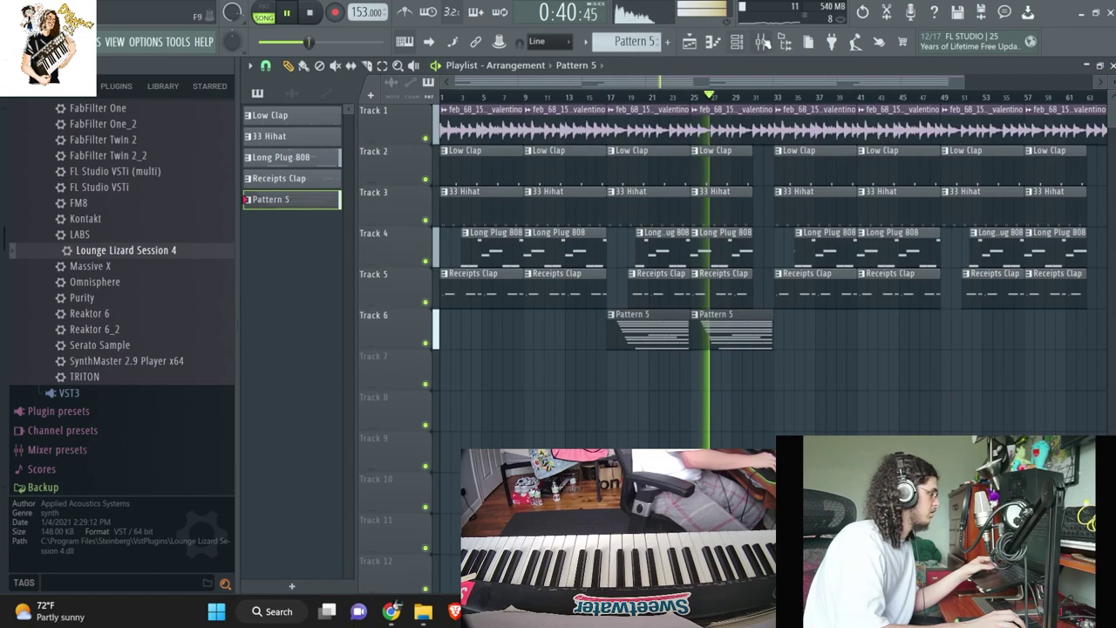
{"action": "key", "text": "F6"}
{"action": "key", "text": "F6"}
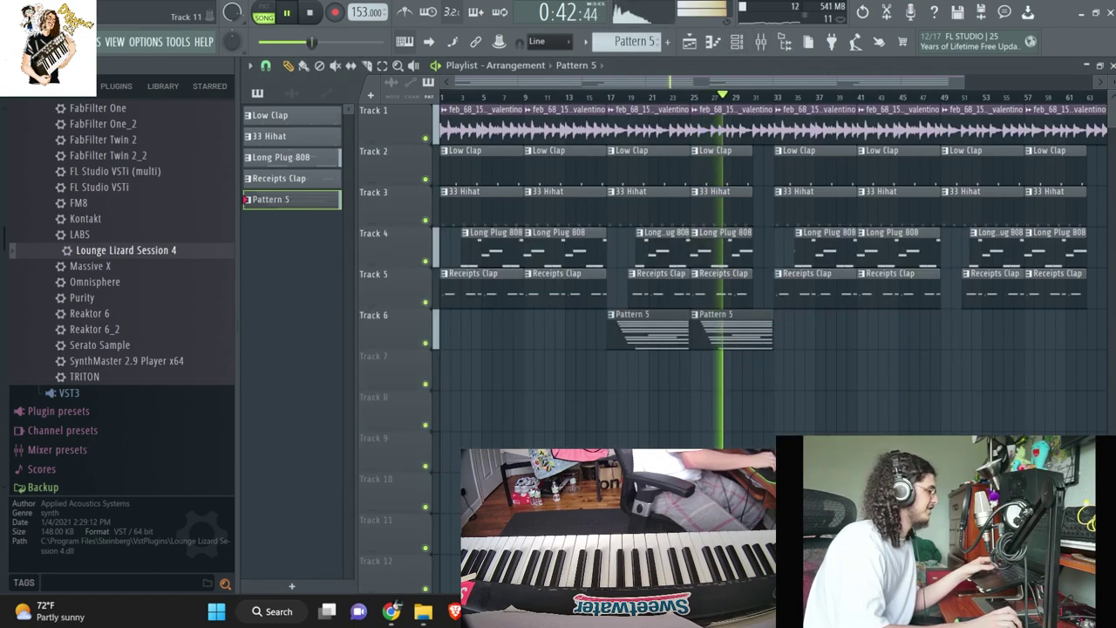
- Delete all playlist clips from bar 33 onward on every track
{"action": "scroll", "coordinate": [921, 357], "scroll_direction": "down", "scroll_amount": 2}
{"action": "left_click_drag", "start_coordinate": [928, 389], "coordinate": [745, 96]}
{"action": "key", "text": "Delete"}
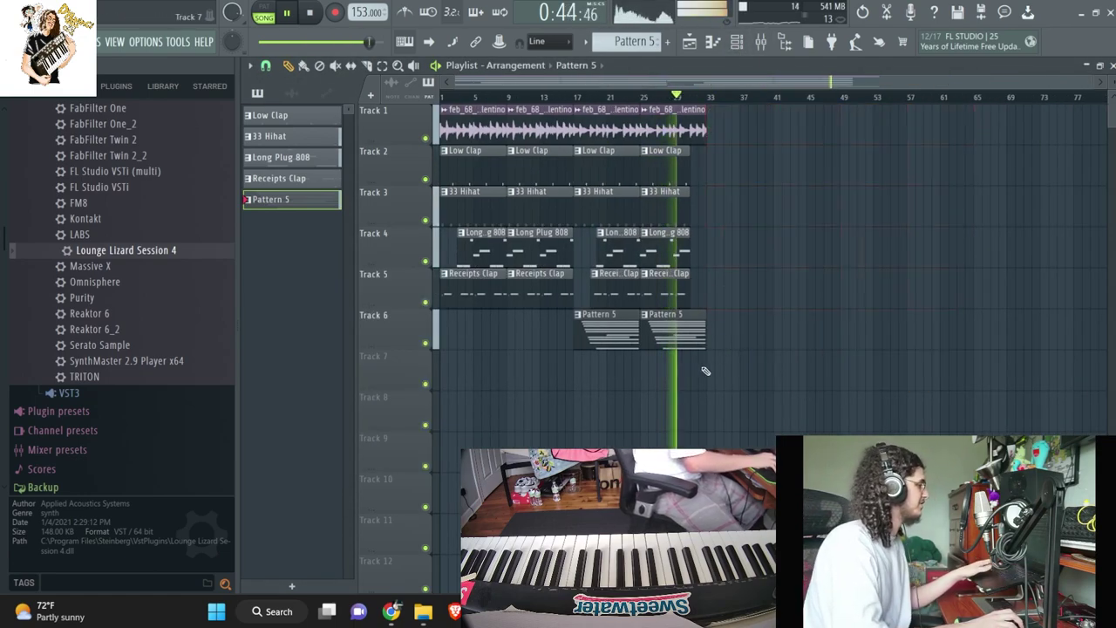
- Duplicate the first 32 bars of the arrangement twice along the playlist
{"action": "left_click_drag", "start_coordinate": [715, 370], "coordinate": [443, 115]}
{"action": "key", "text": "ctrl+b"}
{"action": "key", "text": "ctrl+b"}
- Delete the Track 2 to 6 clips from bar 81 onward and the last melody clip on Track 1
{"action": "left_click_drag", "start_coordinate": [1016, 375], "coordinate": [928, 160]}
{"action": "key", "text": "Delete"}
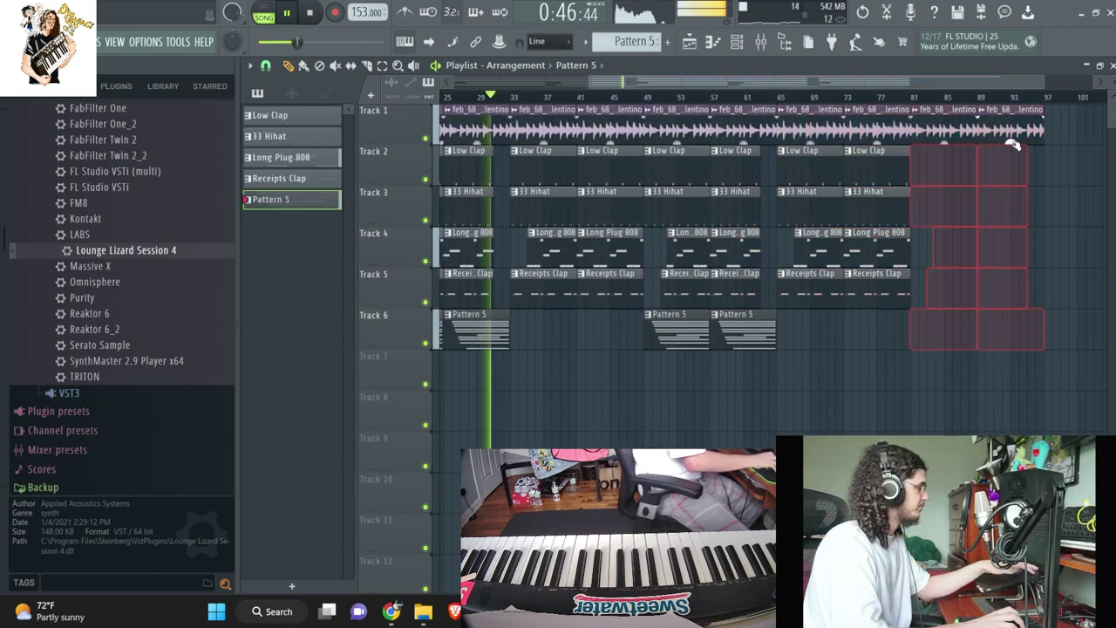
{"action": "right_click", "coordinate": [1006, 133]}
{"action": "left_click_drag", "start_coordinate": [979, 85], "coordinate": [837, 85]}
- Add the Dylvinci Tag sample from Dylvinci Kit Vol. 5 to Track 7 at bar 33 and at bar 1
{"action": "left_click", "coordinate": [31, 65]}
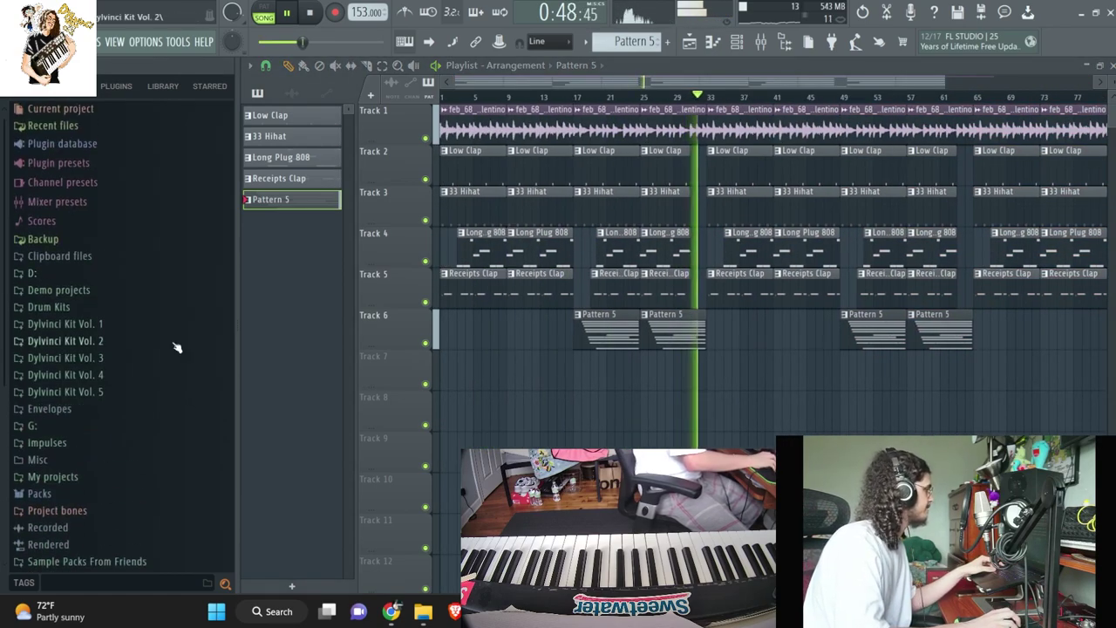
{"action": "left_click", "coordinate": [60, 393]}
{"action": "left_click", "coordinate": [68, 445]}
{"action": "left_click_drag", "start_coordinate": [75, 565], "coordinate": [708, 380]}
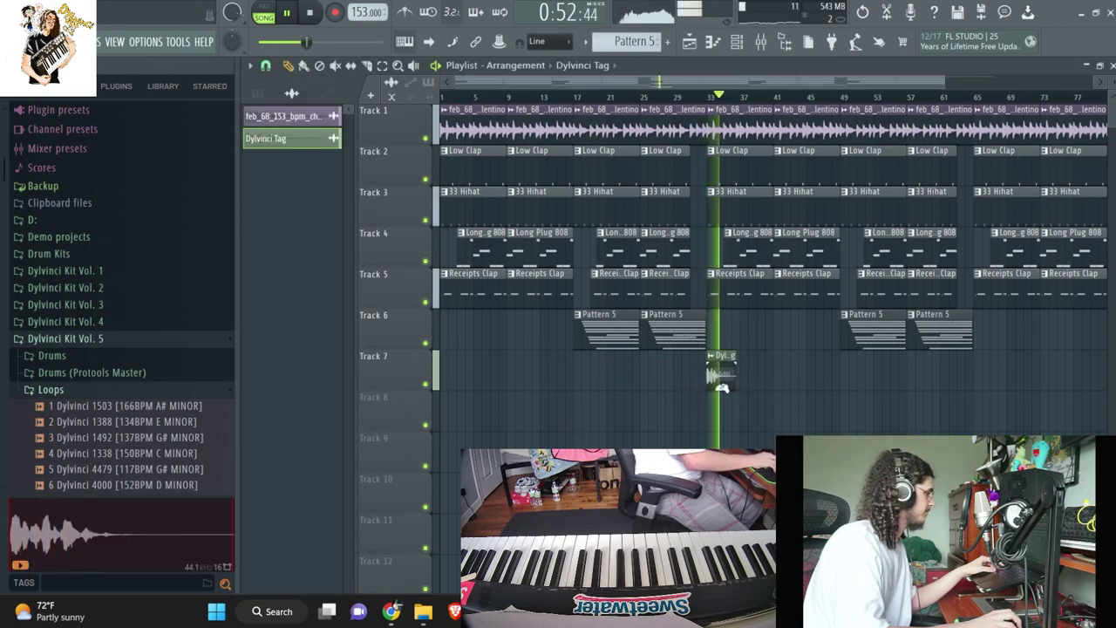
{"action": "left_click_drag", "start_coordinate": [466, 387], "coordinate": [445, 379]}
- Play the arrangement from the start and replace the Dylvinci Tag clip at bar 33 on Track 7 with a new copy
{"action": "key", "text": "space"}
{"action": "key", "text": "space"}
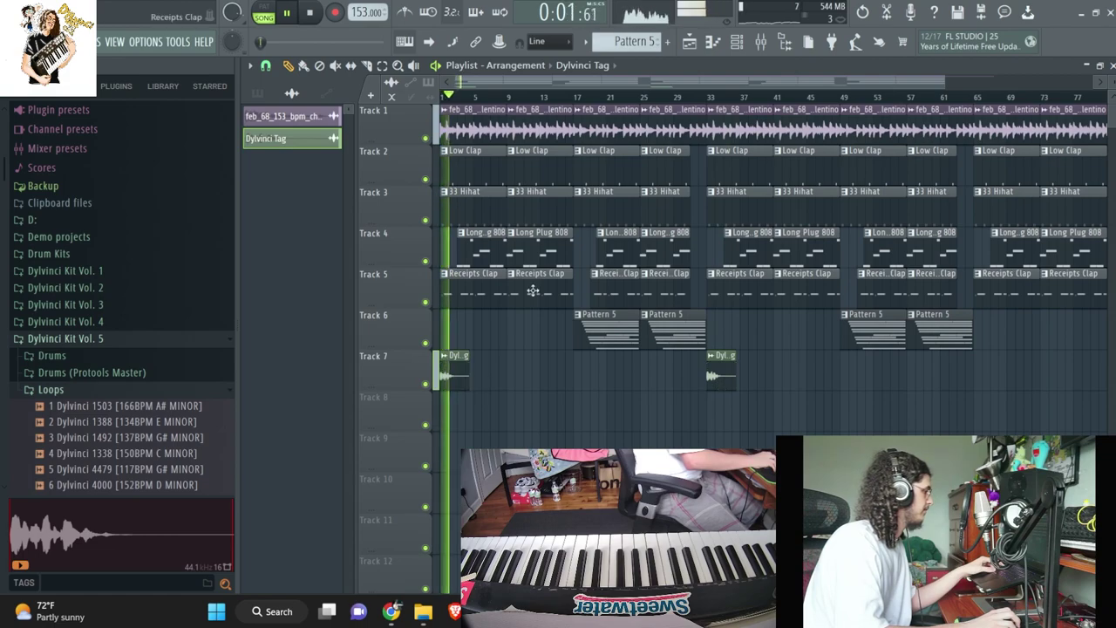
{"action": "right_click", "coordinate": [721, 370]}
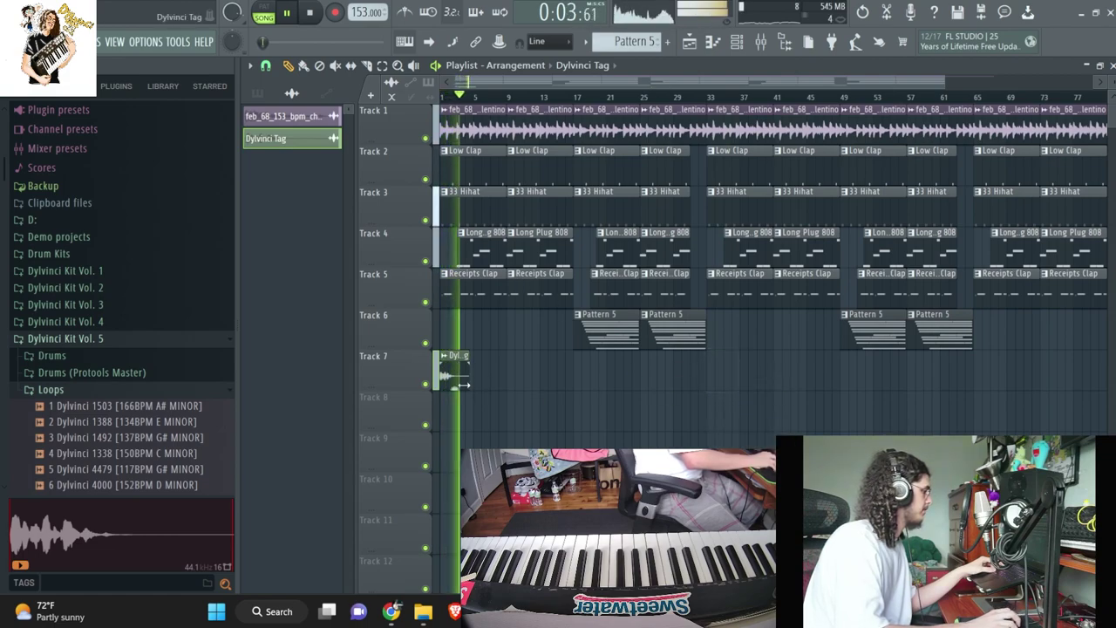
{"action": "left_click", "coordinate": [710, 374]}
{"action": "scroll", "coordinate": [969, 356], "scroll_direction": "down", "scroll_amount": 2}
{"action": "key", "text": "space"}
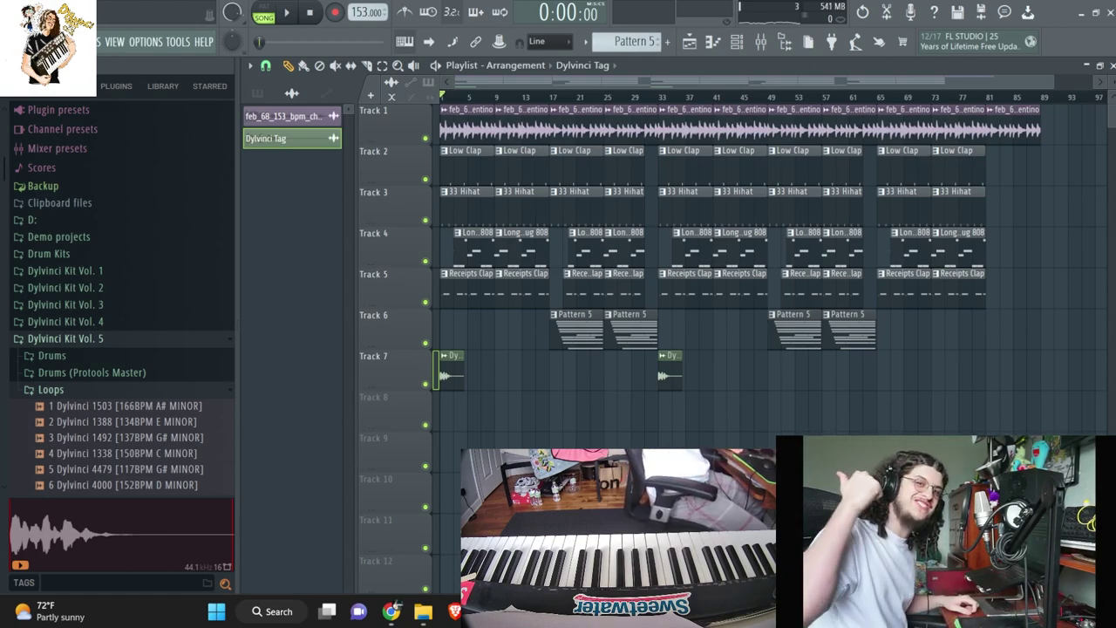
- Save the project as 4818 in the Project Files 2023 folder
{"action": "left_click", "coordinate": [12, 41]}
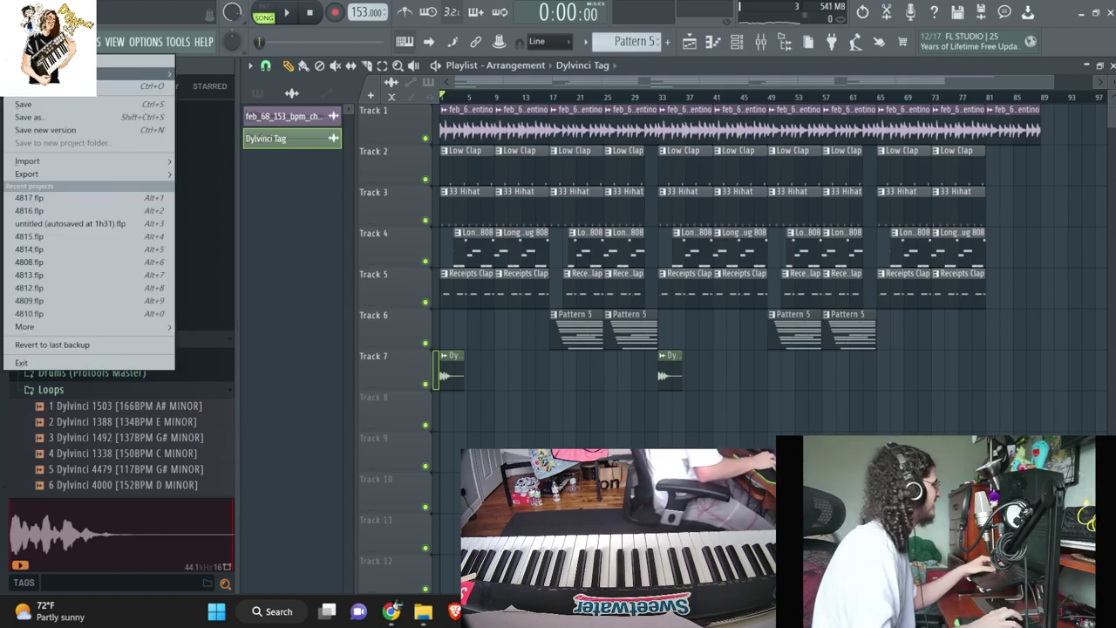
{"action": "left_click", "coordinate": [45, 119]}
{"action": "left_click", "coordinate": [412, 170]}
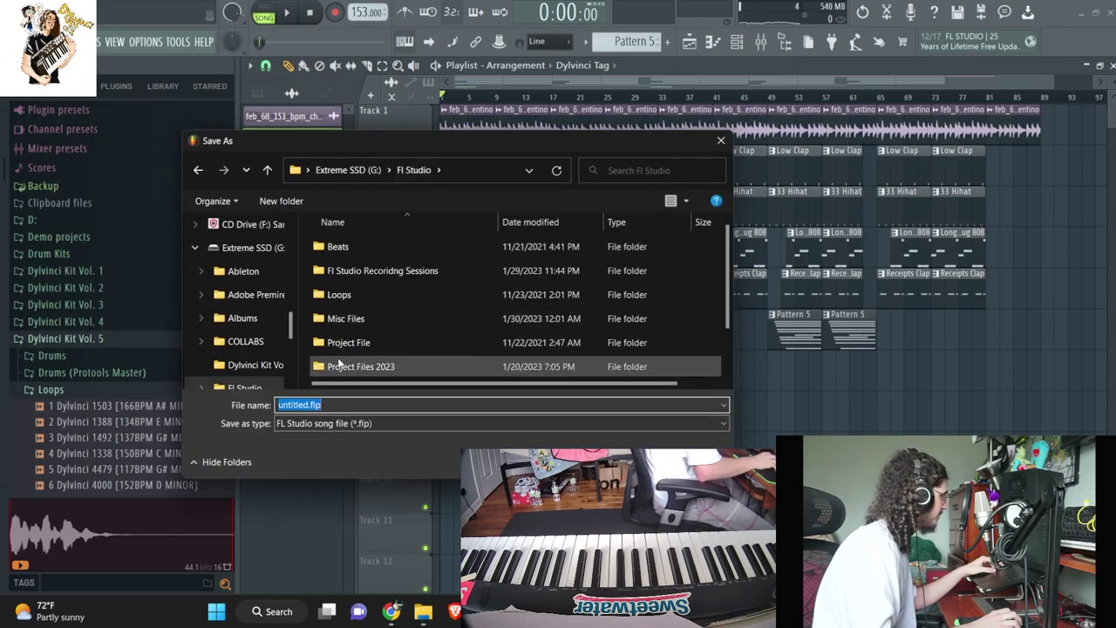
{"action": "double_click", "coordinate": [345, 367]}
{"action": "type", "text": "49"}
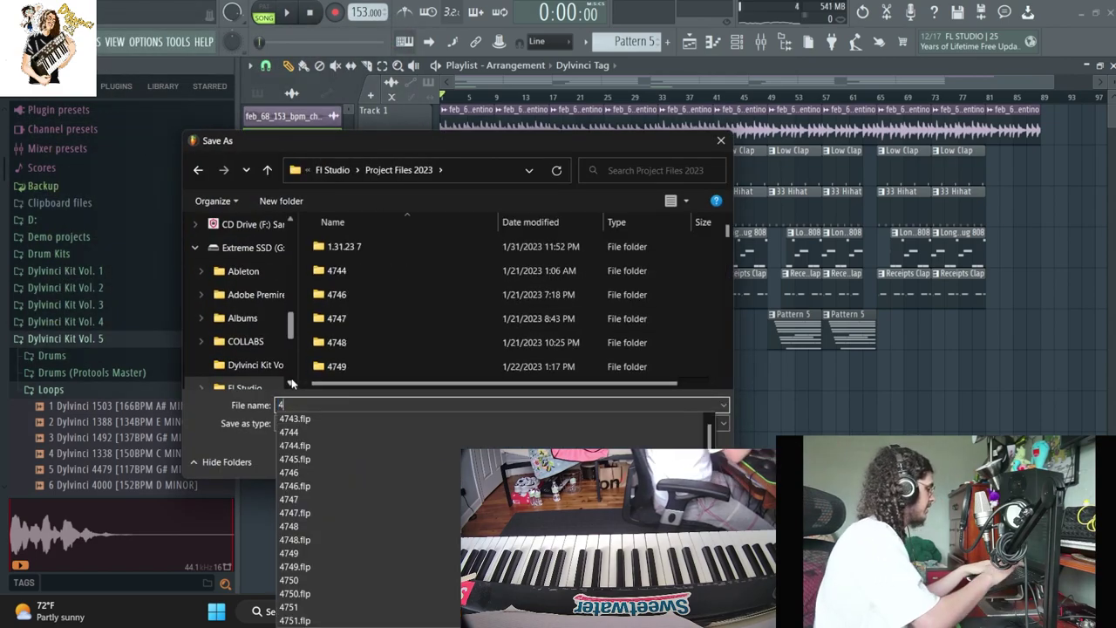
{"action": "key", "text": "BackSpace"}
{"action": "type", "text": "8"}
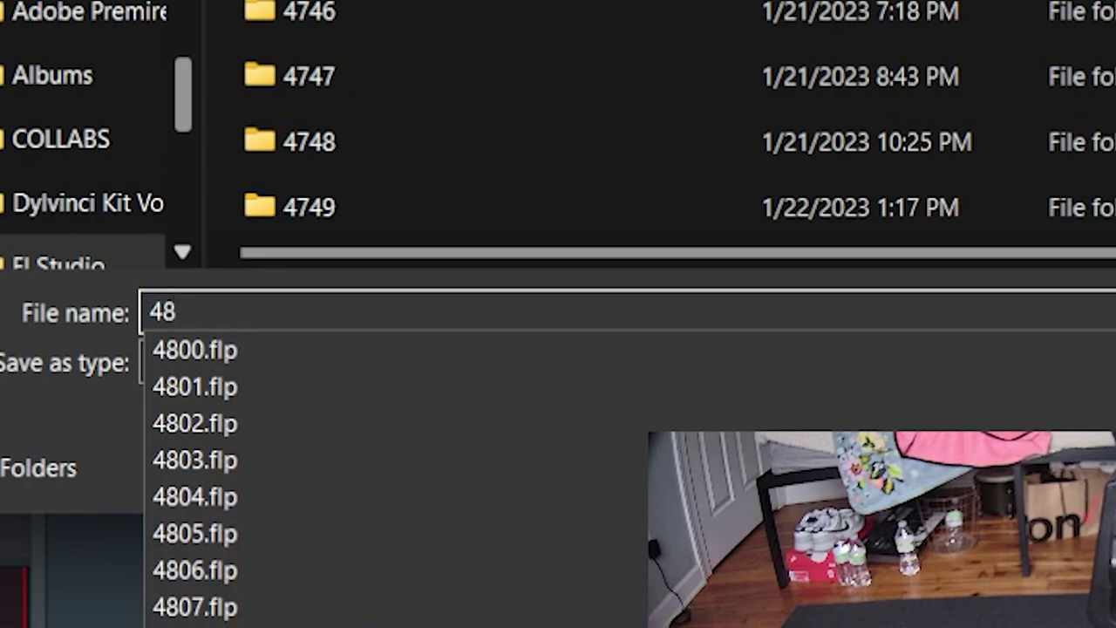
{"action": "type", "text": "0"}
{"action": "key", "text": "BackSpace"}
{"action": "type", "text": "1"}
{"action": "type", "text": "8"}
{"action": "key", "text": "Return"}
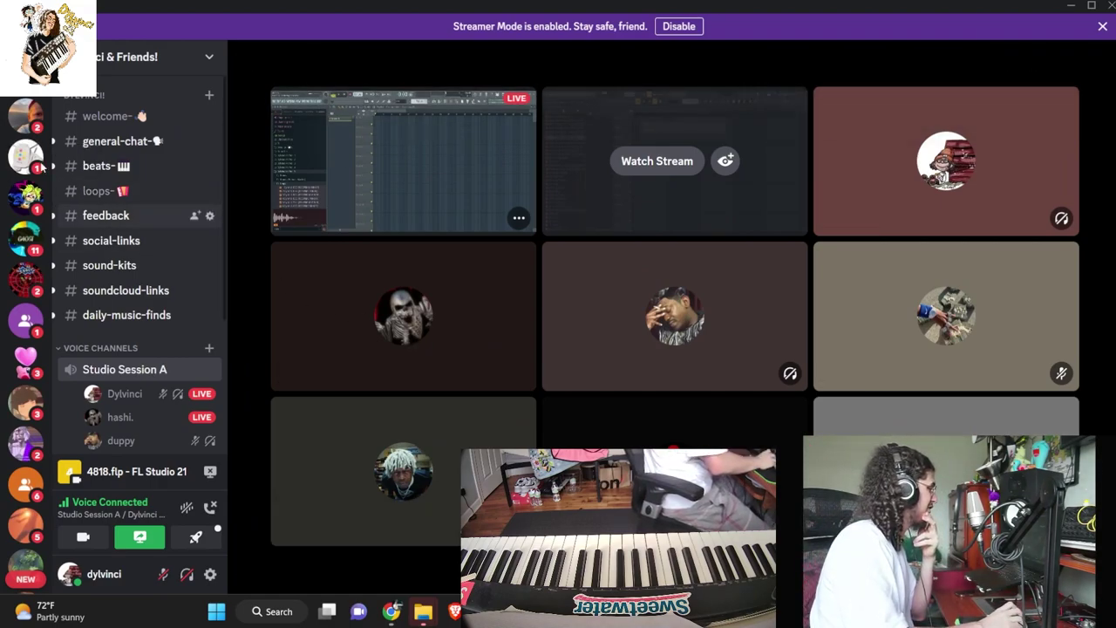
- Switch to Discord, open the direct message with the shared dylvinci.flp file, and return to FL Studio
{"action": "left_click", "coordinate": [27, 33]}
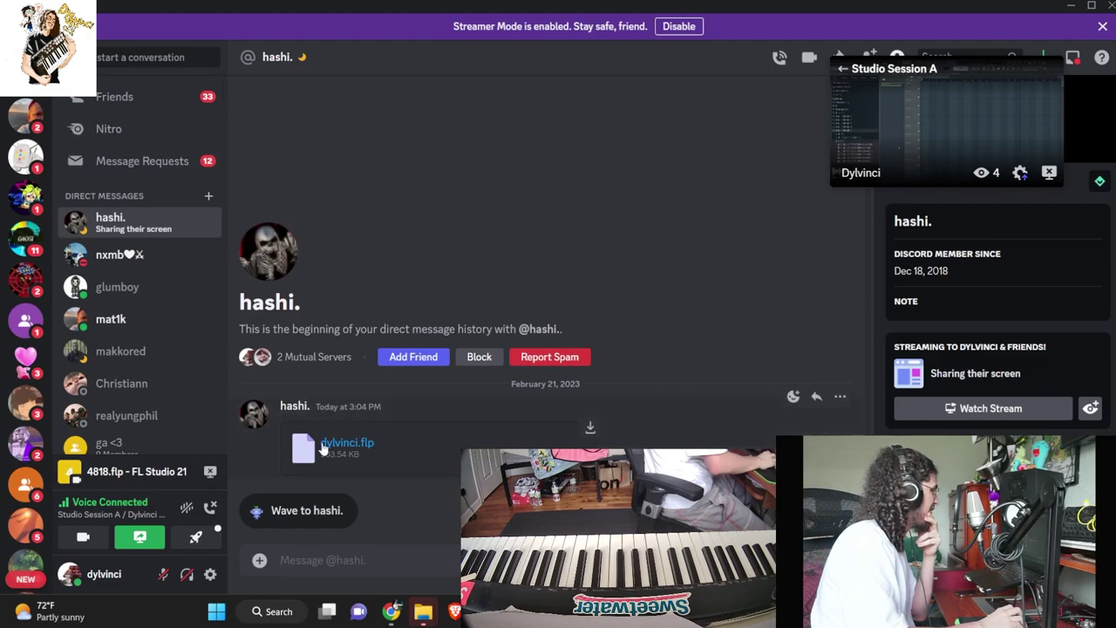
{"action": "left_click", "coordinate": [1069, 8]}
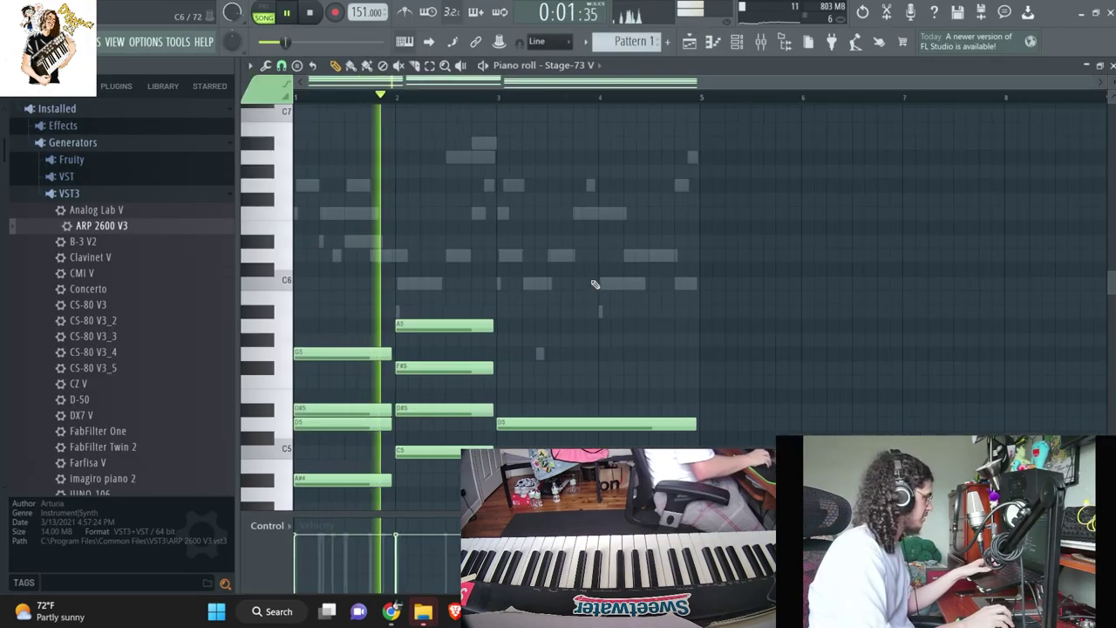
- Duplicate the Stage-73 V chords and the ARP 2600 V3 melody of Pattern 1 into bars 5 to 8
{"action": "scroll", "coordinate": [597, 283], "scroll_direction": "down", "scroll_amount": 6}
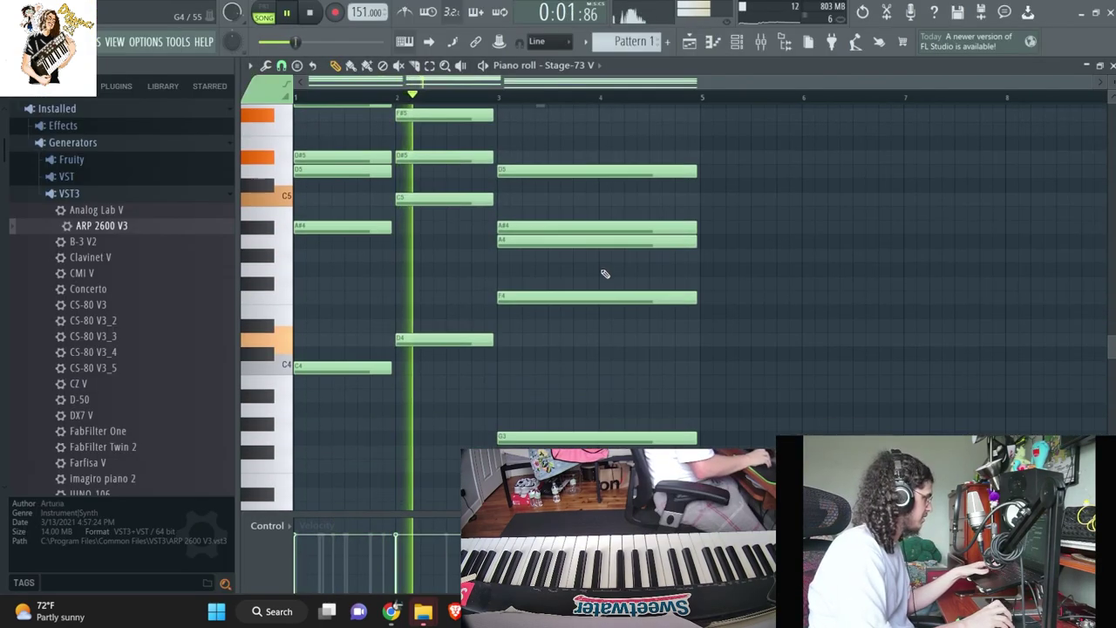
{"action": "key", "text": "ctrl+b"}
{"action": "left_click", "coordinate": [593, 68]}
{"action": "left_click", "coordinate": [584, 130]}
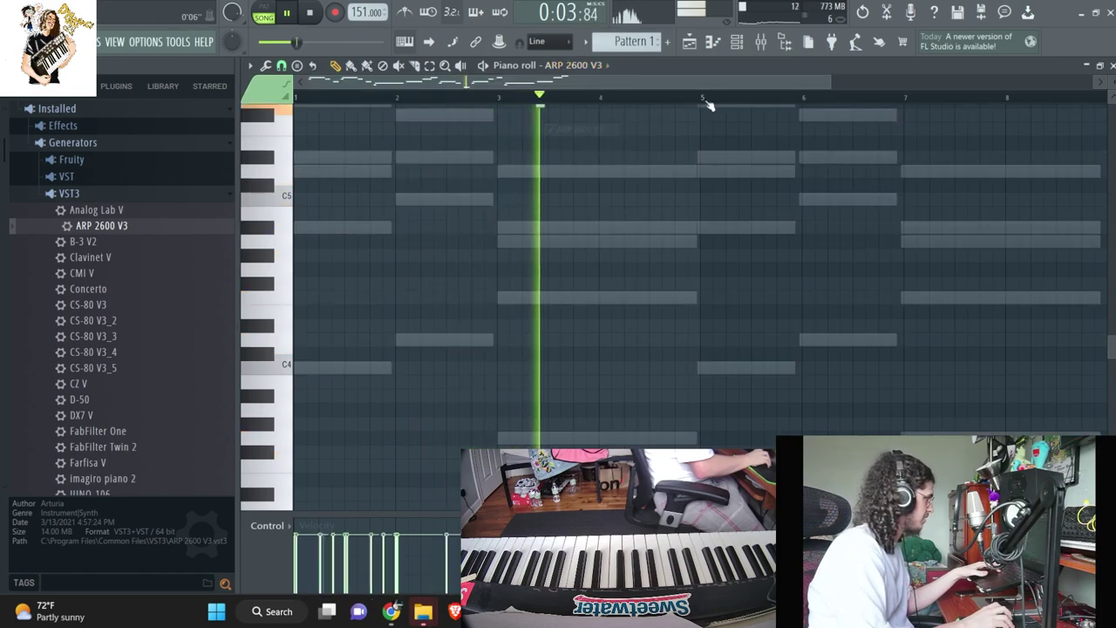
{"action": "left_click_drag", "start_coordinate": [999, 94], "coordinate": [701, 98]}
{"action": "key", "text": "F7"}
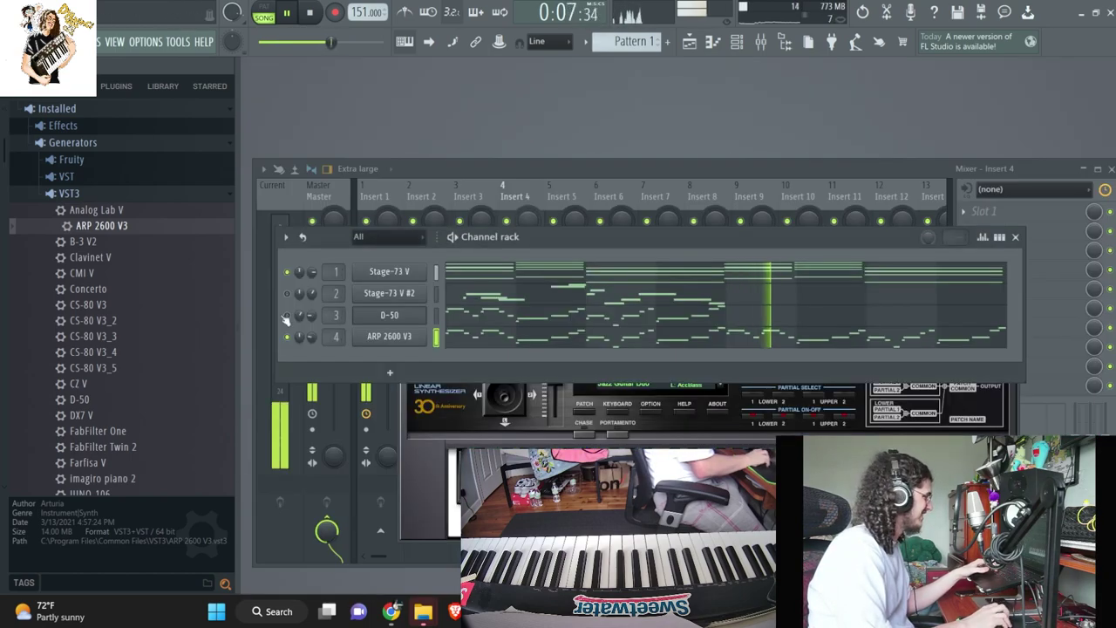
- Try removing the ARP 2600 V3 notes in bars 5 to 8 and undo the deletion
{"action": "left_click", "coordinate": [597, 331]}
{"action": "left_click_drag", "start_coordinate": [890, 380], "coordinate": [571, 178]}
{"action": "key", "text": "Delete"}
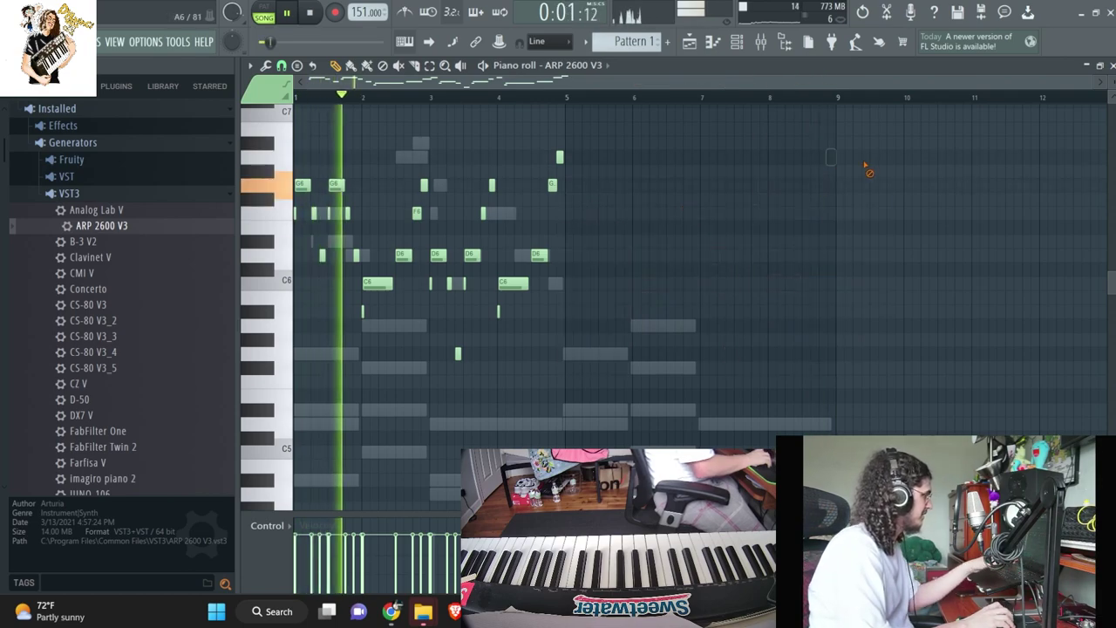
{"action": "key", "text": "ctrl+z"}
{"action": "key", "text": "ctrl+z"}
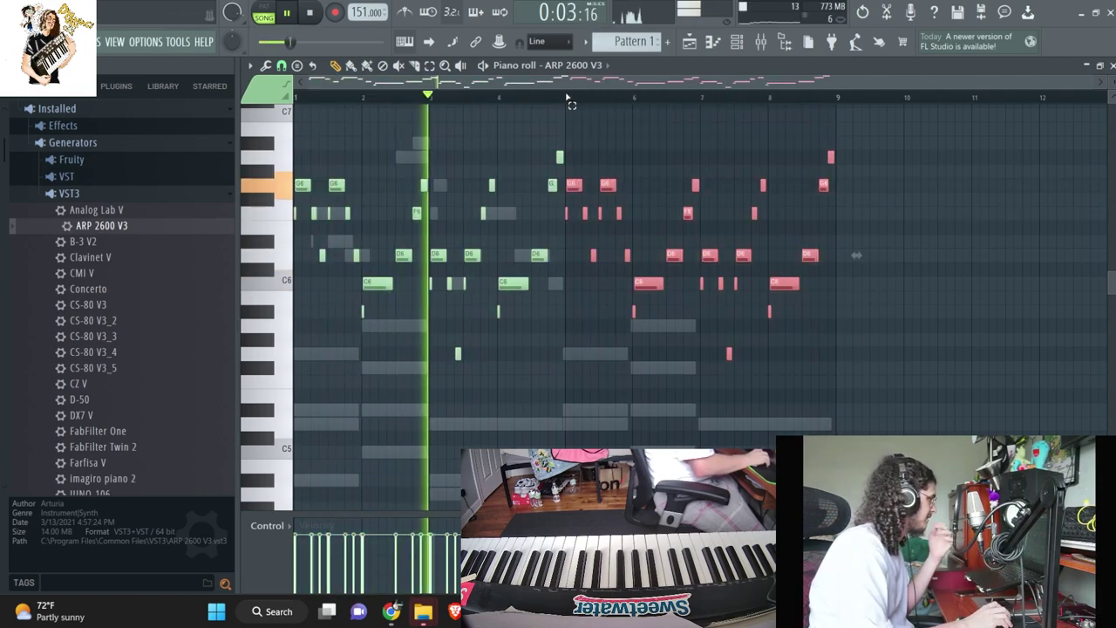
- Transpose all of Pattern 1 up by 2 semitones
{"action": "left_click", "coordinate": [567, 99], "text": "ctrl"}
{"action": "left_click", "coordinate": [737, 43]}
{"action": "left_click", "coordinate": [586, 42]}
{"action": "left_click", "coordinate": [679, 168]}
{"action": "type", "text": "2"}
{"action": "key", "text": "Return"}
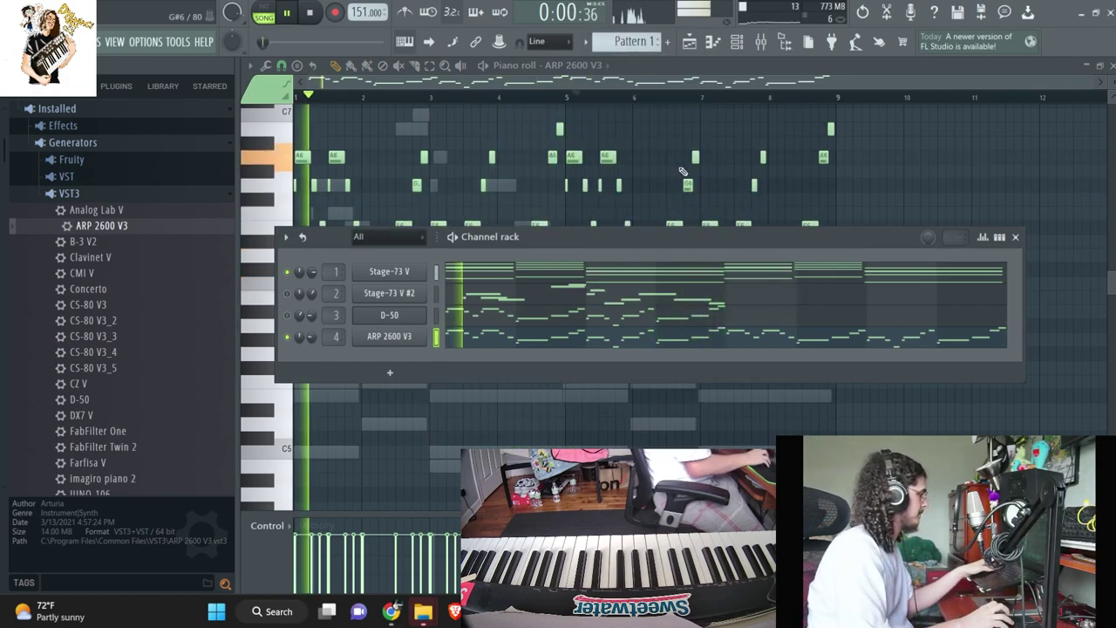
- Nudge the first short G6 and E6 notes after the opening A6 in bar 1 of the ARP 2600 V3 melody slightly earlier
{"action": "key", "text": "F6"}
{"action": "scroll", "coordinate": [302, 215], "scroll_direction": "up", "scroll_amount": 4}
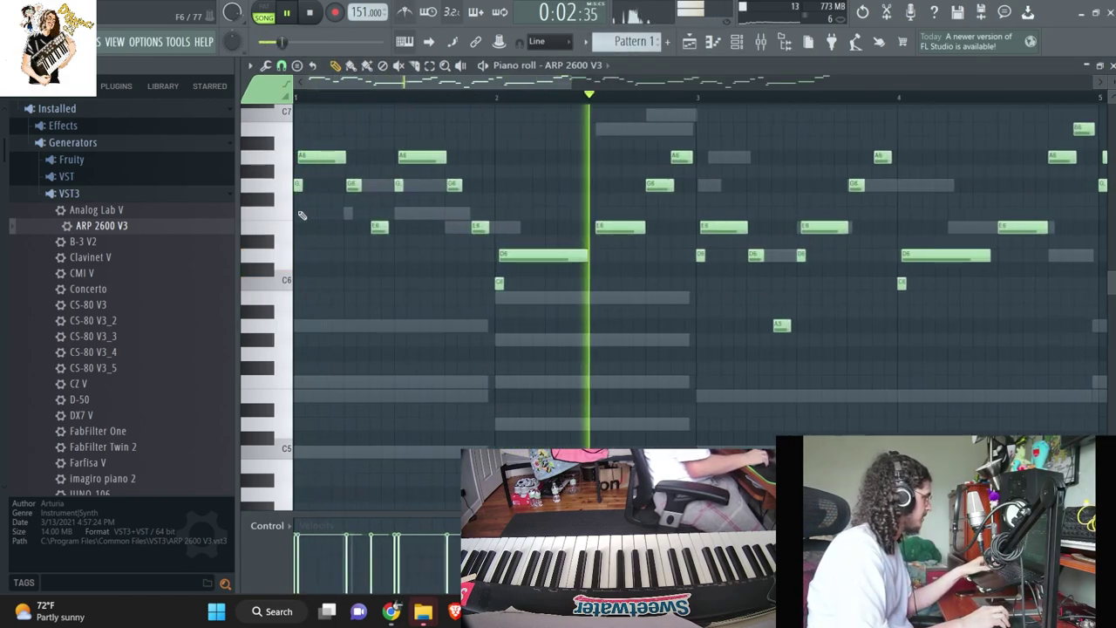
{"action": "key", "text": "space"}
{"action": "left_click_drag", "start_coordinate": [410, 261], "coordinate": [345, 180]}
{"action": "key", "text": "space"}
{"action": "key", "text": "space"}
{"action": "key", "text": "ctrl+z"}
{"action": "key", "text": "space"}
{"action": "key", "text": "space"}
{"action": "left_click_drag", "start_coordinate": [380, 228], "coordinate": [109, 239]}
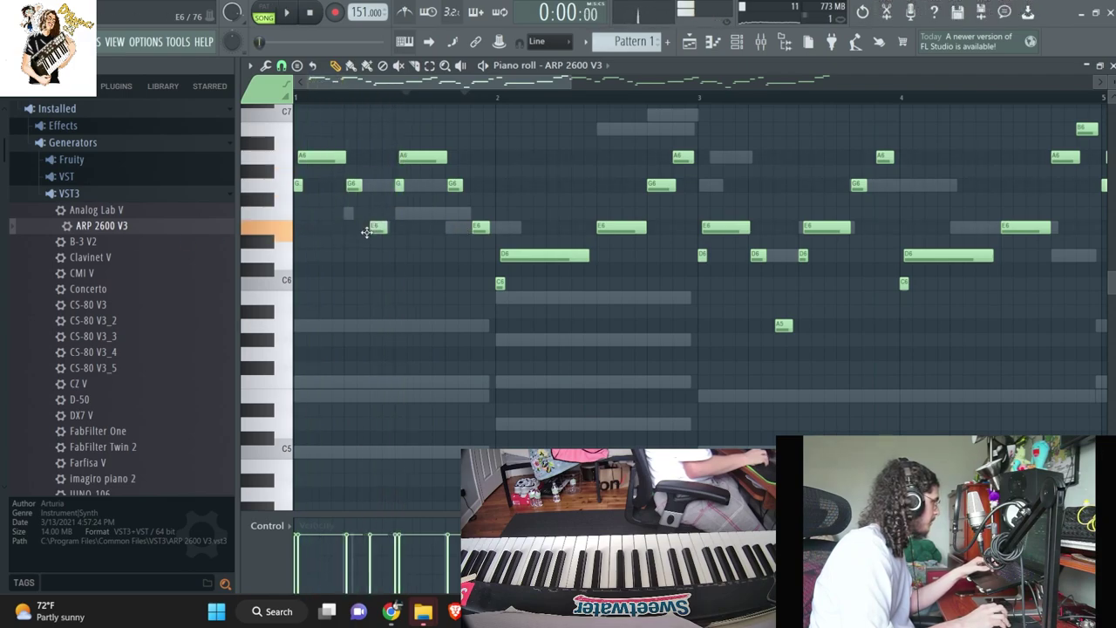
{"action": "key", "text": "space"}
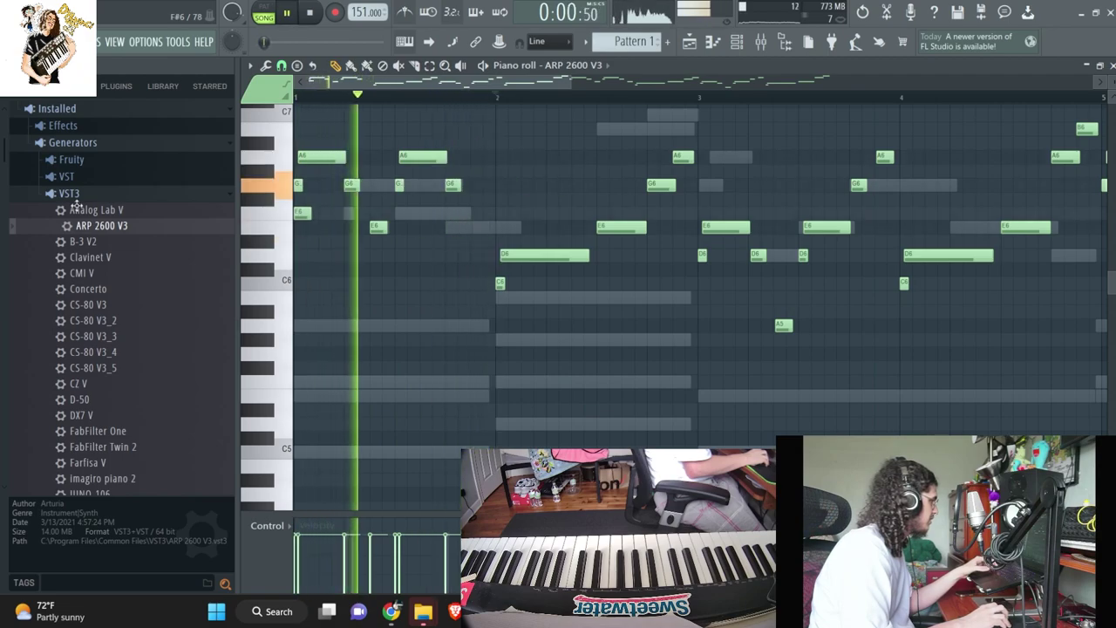
- Nudge the closing G6 and E6 notes of bar 1 and the short D6 and A5 notes of bar 3 slightly earlier
{"action": "mouse_move", "coordinate": [480, 227]}
{"action": "left_mouse_down"}
{"action": "mouse_move", "coordinate": [467, 225]}
{"action": "mouse_move", "coordinate": [480, 227]}
{"action": "left_mouse_up"}
{"action": "key", "text": "space"}
{"action": "mouse_move", "coordinate": [623, 227]}
{"action": "left_mouse_down"}
{"action": "mouse_move", "coordinate": [191, 216]}
{"action": "mouse_move", "coordinate": [631, 215]}
{"action": "mouse_move", "coordinate": [626, 224]}
{"action": "left_mouse_up"}
{"action": "mouse_move", "coordinate": [661, 185]}
{"action": "left_mouse_down"}
{"action": "mouse_move", "coordinate": [407, 206]}
{"action": "mouse_move", "coordinate": [648, 182]}
{"action": "mouse_move", "coordinate": [661, 167]}
{"action": "left_mouse_up"}
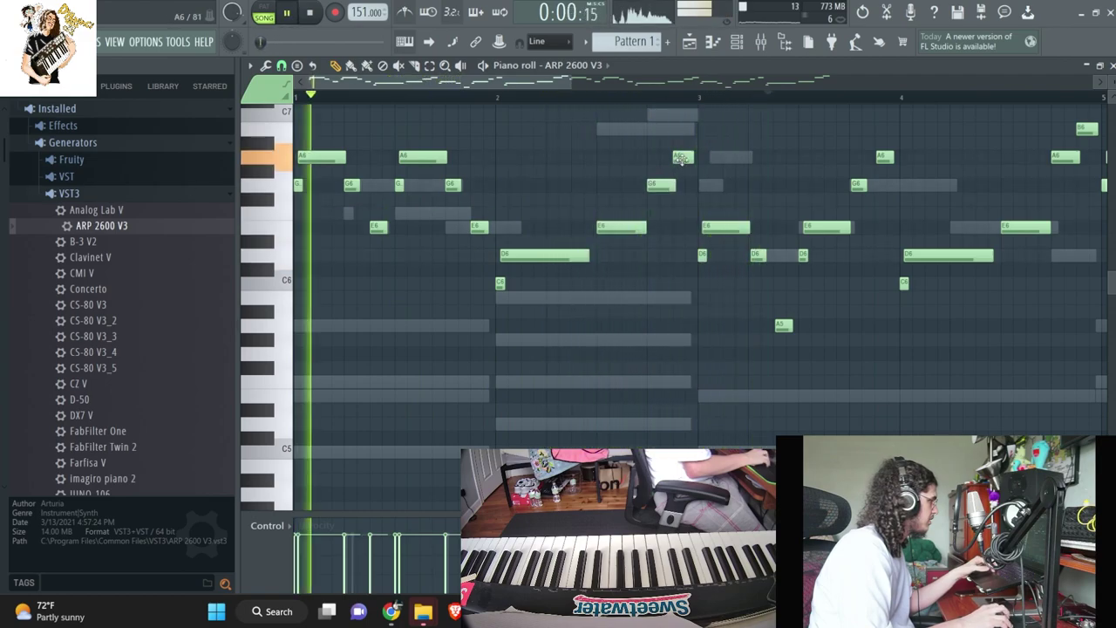
{"action": "key", "text": "ctrl+z"}
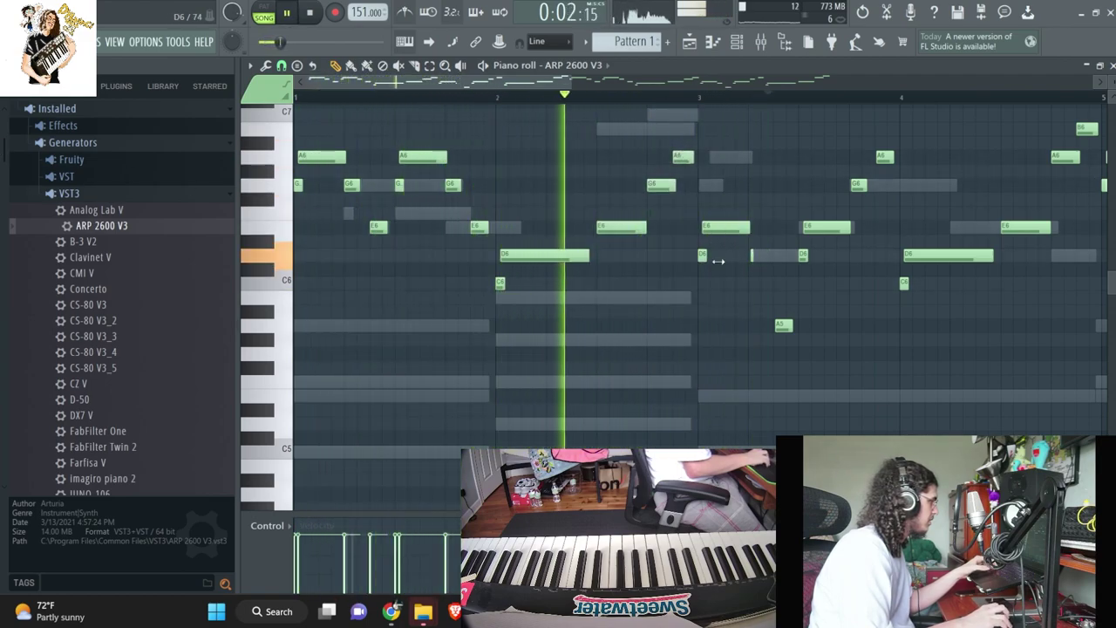
{"action": "left_click", "coordinate": [752, 256]}
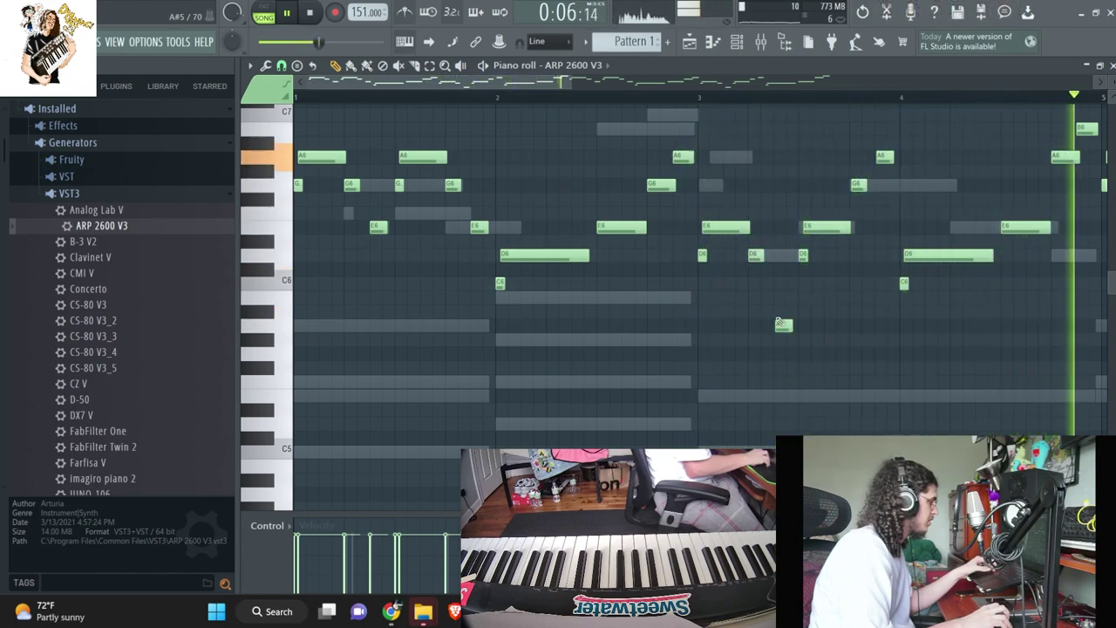
{"action": "key", "text": "space"}
{"action": "key", "text": "space"}
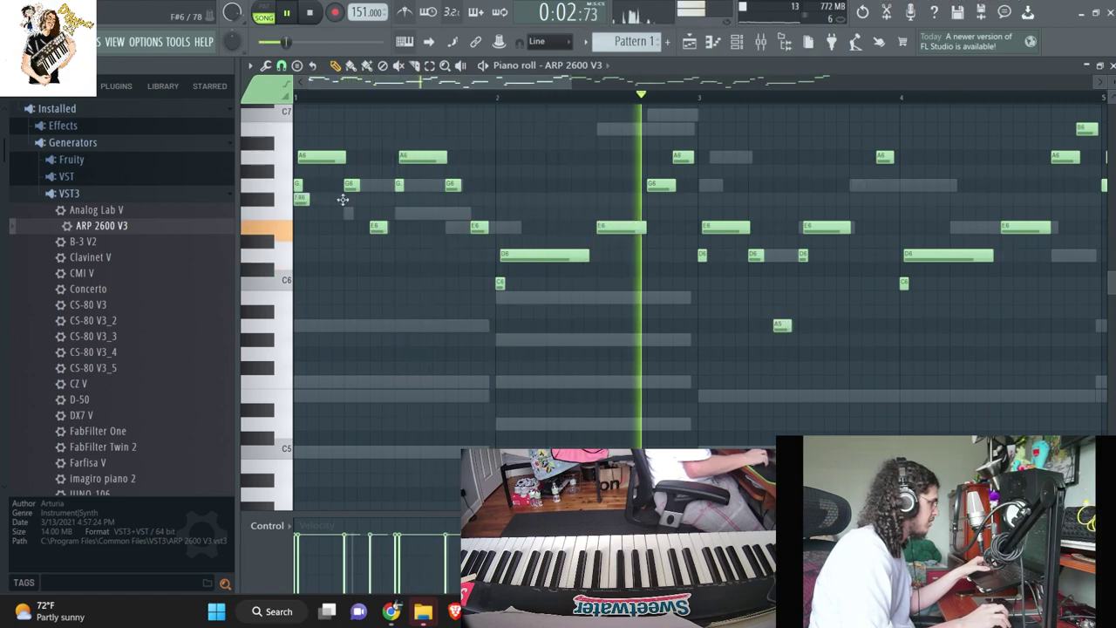
- Nudge the G6 and A6 notes at the end of bar 3 in the ARP 2600 V3 melody slightly earlier
{"action": "left_click", "coordinate": [886, 156]}
{"action": "mouse_move", "coordinate": [884, 157]}
{"action": "left_mouse_down"}
{"action": "mouse_move", "coordinate": [842, 172]}
{"action": "mouse_move", "coordinate": [883, 157]}
{"action": "left_mouse_up"}
{"action": "left_click", "coordinate": [1097, 269], "text": "ctrl"}
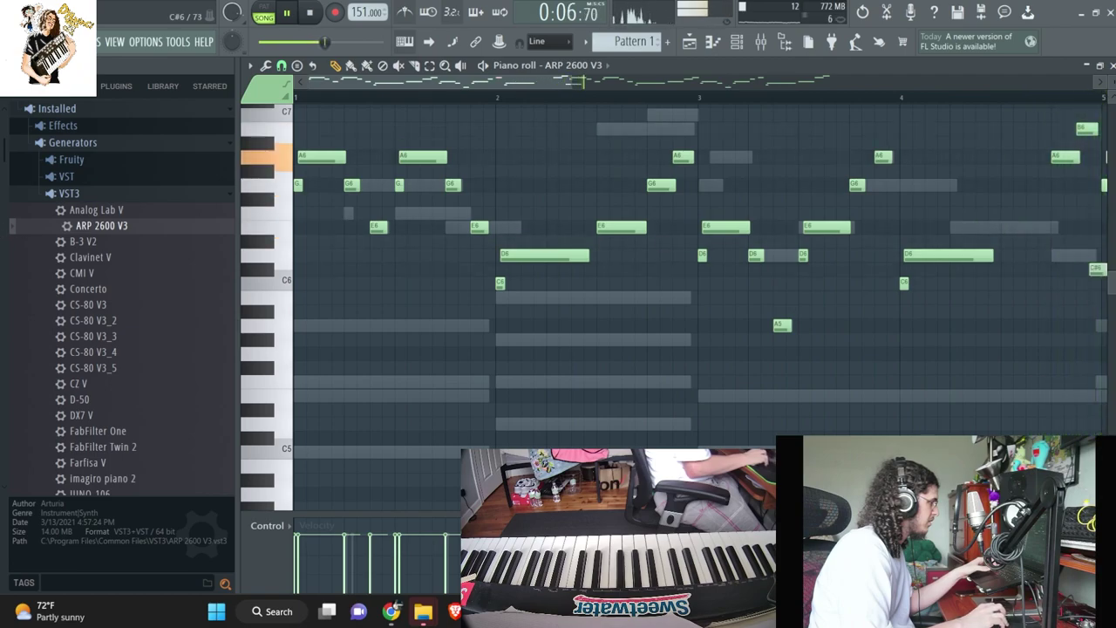
{"action": "left_click_drag", "start_coordinate": [1031, 157], "coordinate": [24, 147]}
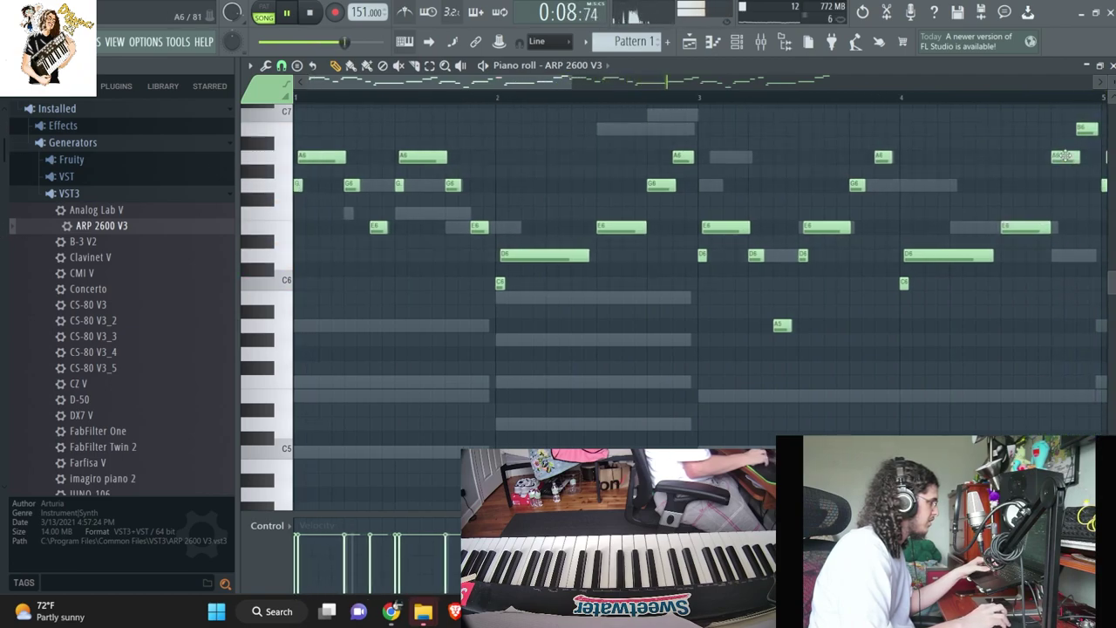
{"action": "left_click_drag", "start_coordinate": [1090, 130], "coordinate": [1065, 157]}
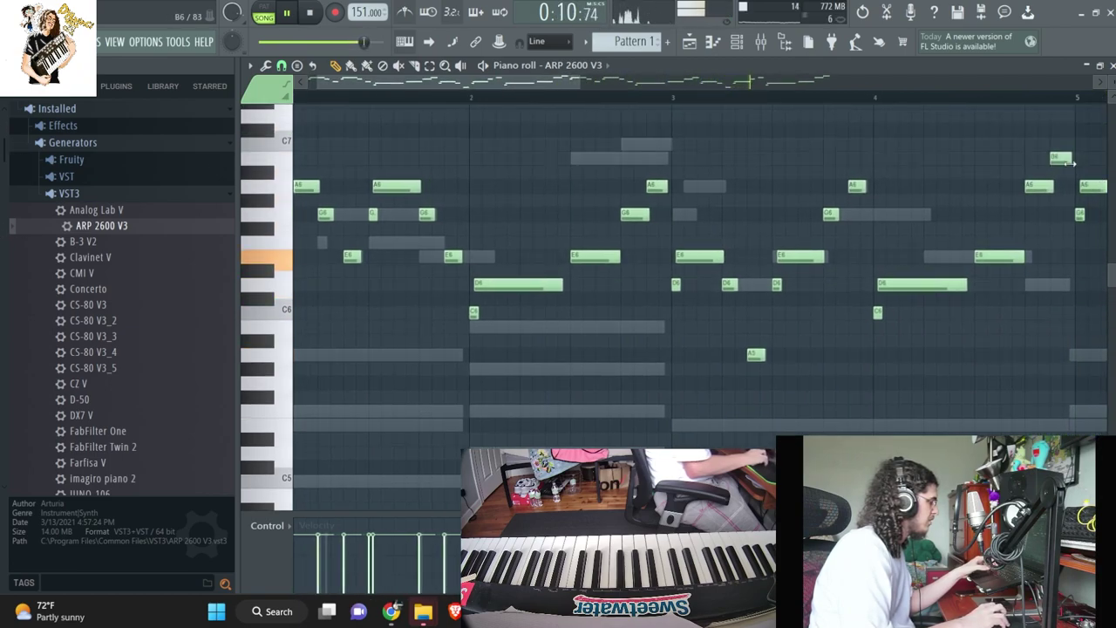
- Replace the ARP 2600 V3 notes in bars 5 to 8 with a duplicate of the edited bars 1 to 4
{"action": "scroll", "coordinate": [1082, 205], "scroll_direction": "down", "scroll_amount": 5}
{"action": "left_click_drag", "start_coordinate": [1058, 374], "coordinate": [673, 126]}
{"action": "key", "text": "Delete"}
{"action": "key", "text": "ctrl+a"}
{"action": "key", "text": "ctrl+b"}
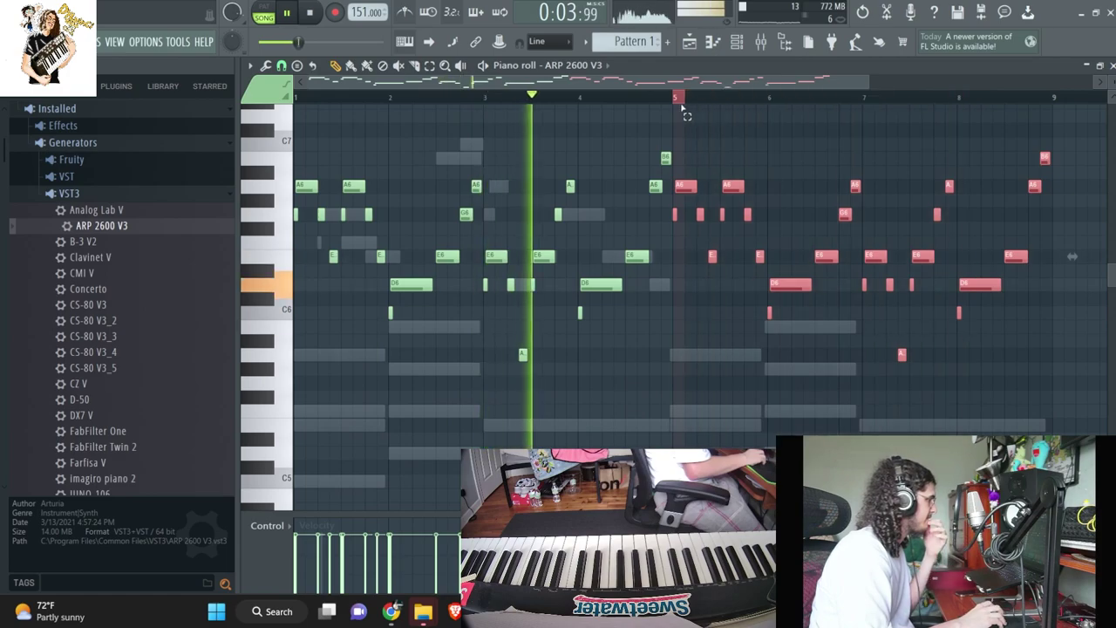
{"action": "left_click", "coordinate": [683, 109], "text": "ctrl"}
{"action": "left_click", "coordinate": [1112, 66]}
- Transpose Pattern 1 twice, using -1 semitone the second time, and restart playback
{"action": "left_click", "coordinate": [586, 43]}
{"action": "left_click", "coordinate": [702, 166]}
{"action": "key", "text": "Return"}
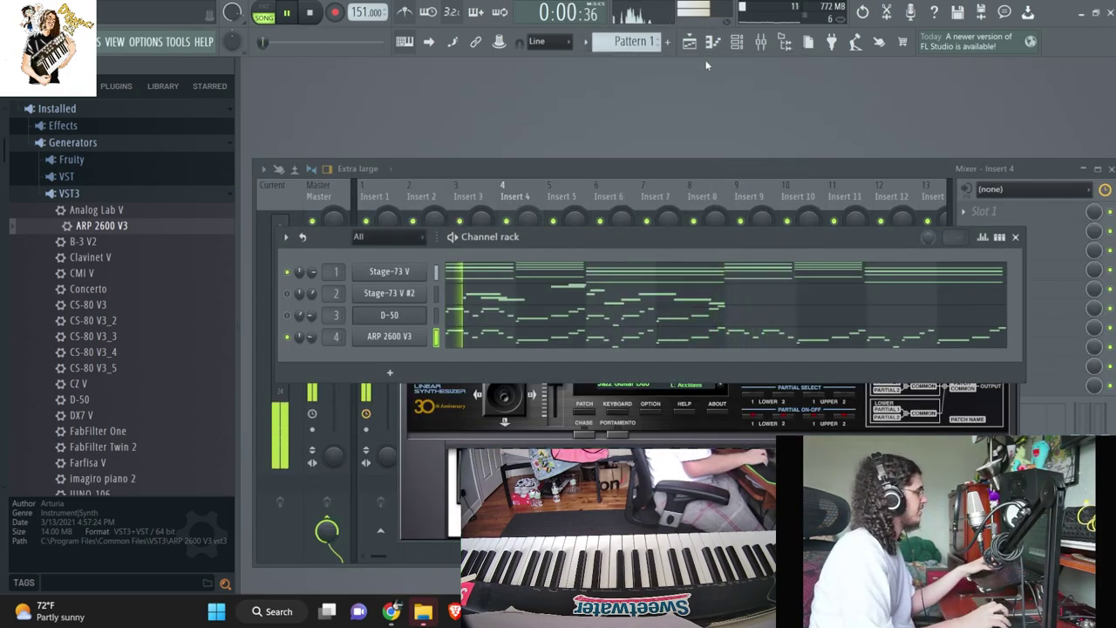
{"action": "left_click", "coordinate": [582, 44]}
{"action": "left_click", "coordinate": [701, 167]}
{"action": "type", "text": "-1"}
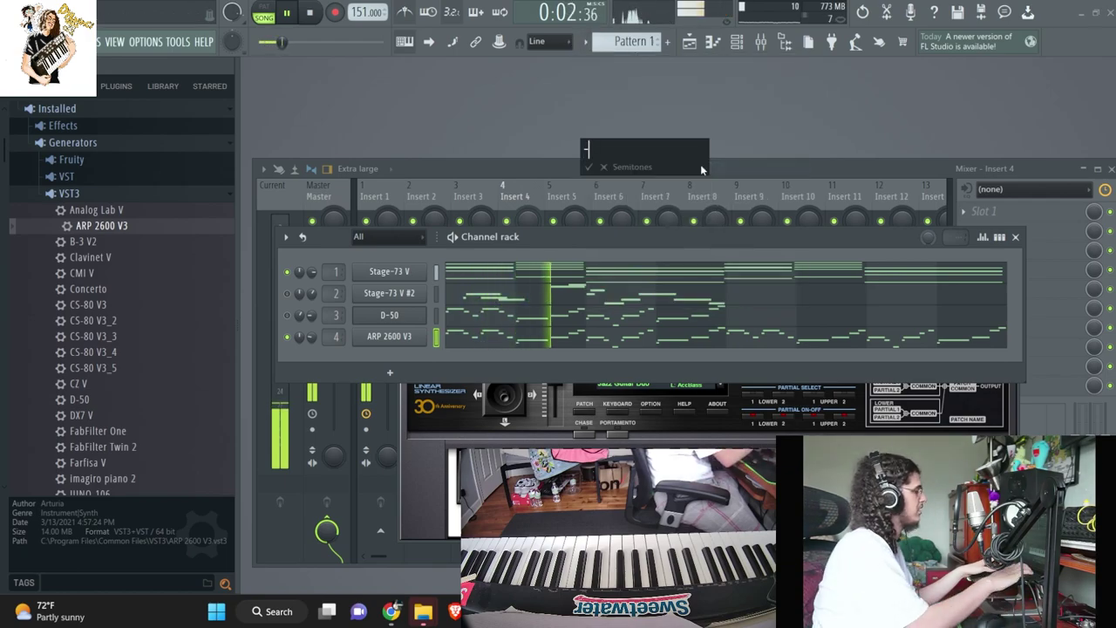
{"action": "key", "text": "Return"}
{"action": "key", "text": "space"}
- Add Omnisphere from the VST3 generators as a new channel
{"action": "scroll", "coordinate": [131, 349], "scroll_direction": "down", "scroll_amount": 6}
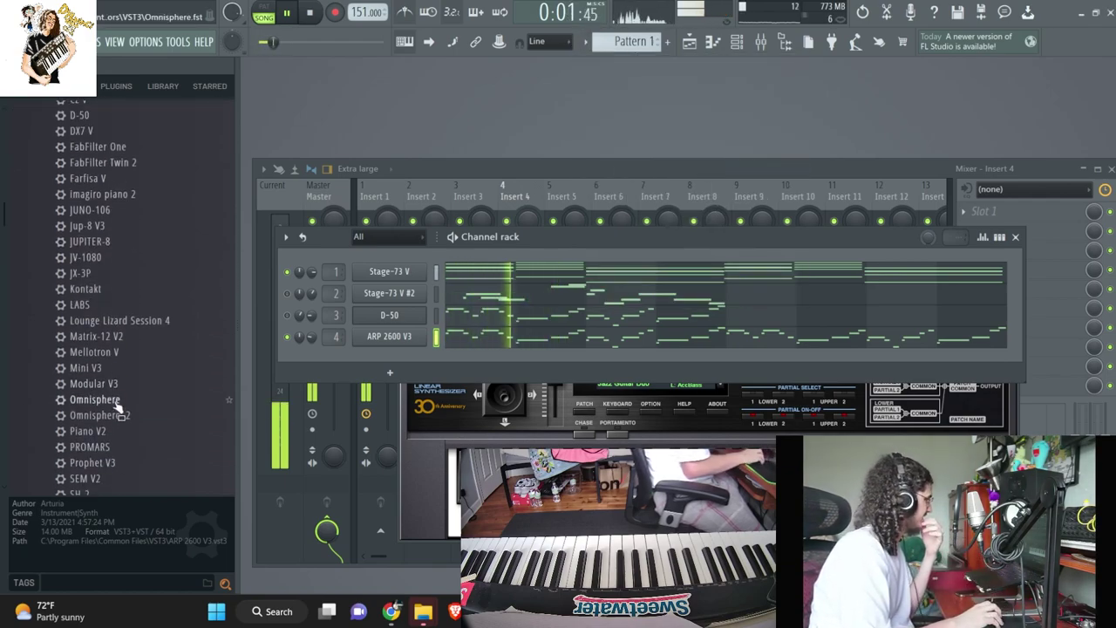
{"action": "left_click", "coordinate": [100, 398]}
{"action": "left_click_drag", "start_coordinate": [420, 368], "coordinate": [413, 366]}
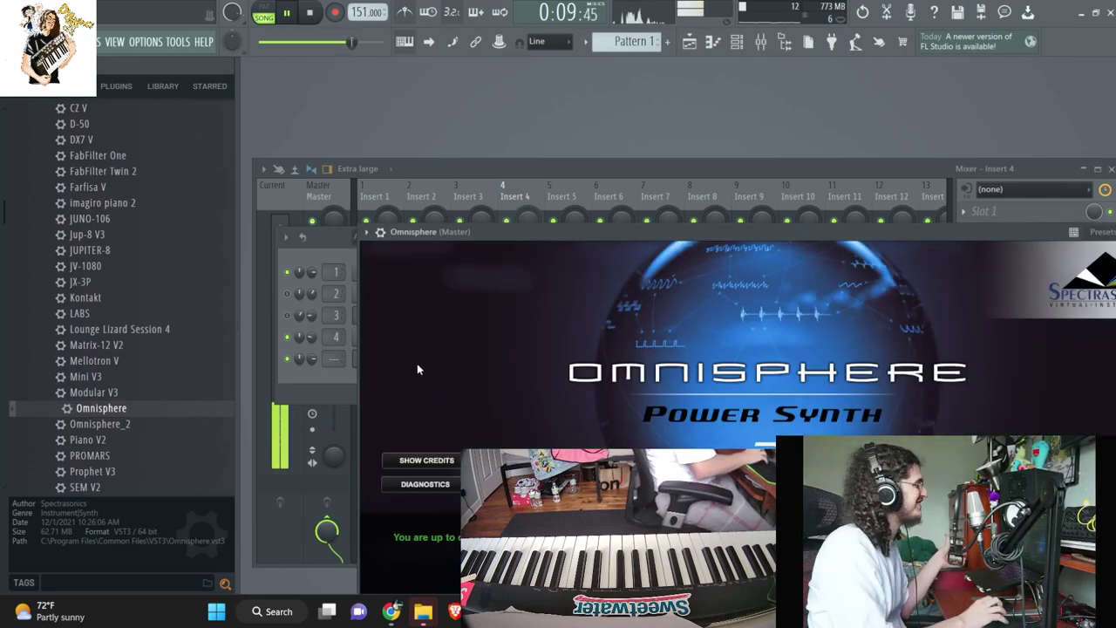
- Reposition the Omnisphere window and open the soundsource browser for layer A's oscillator
{"action": "left_click", "coordinate": [794, 391]}
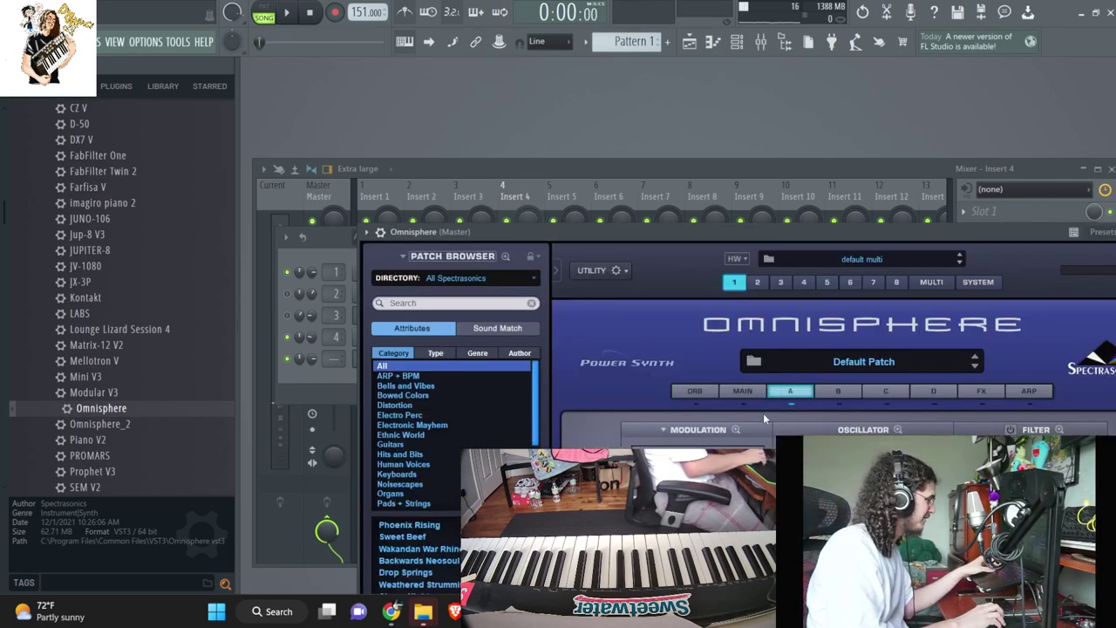
{"action": "left_click_drag", "start_coordinate": [883, 231], "coordinate": [852, 101]}
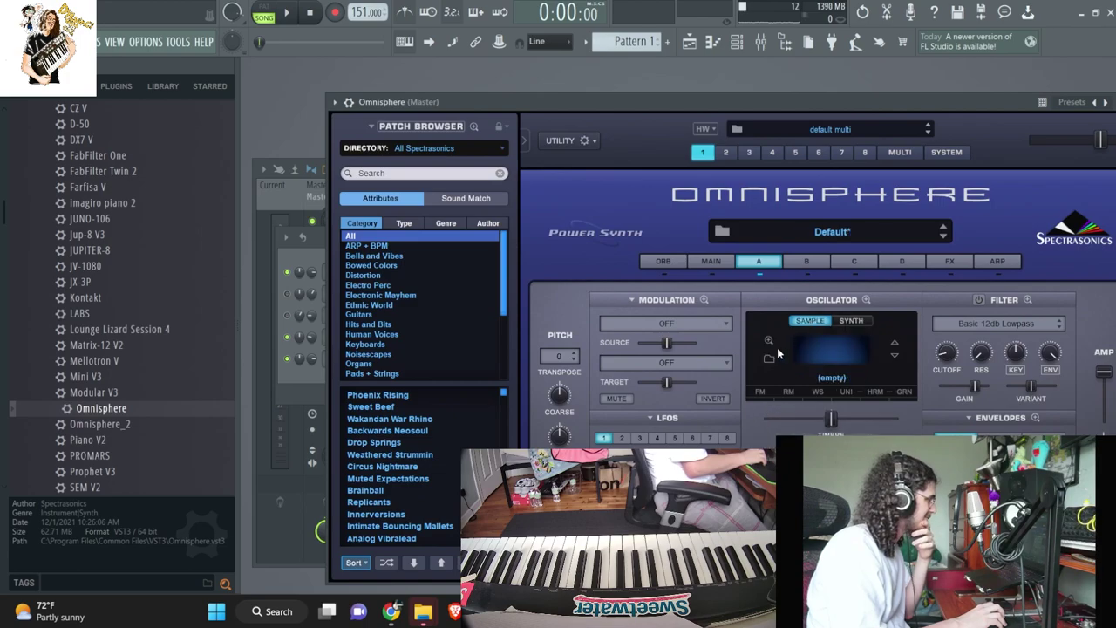
{"action": "left_click", "coordinate": [769, 358]}
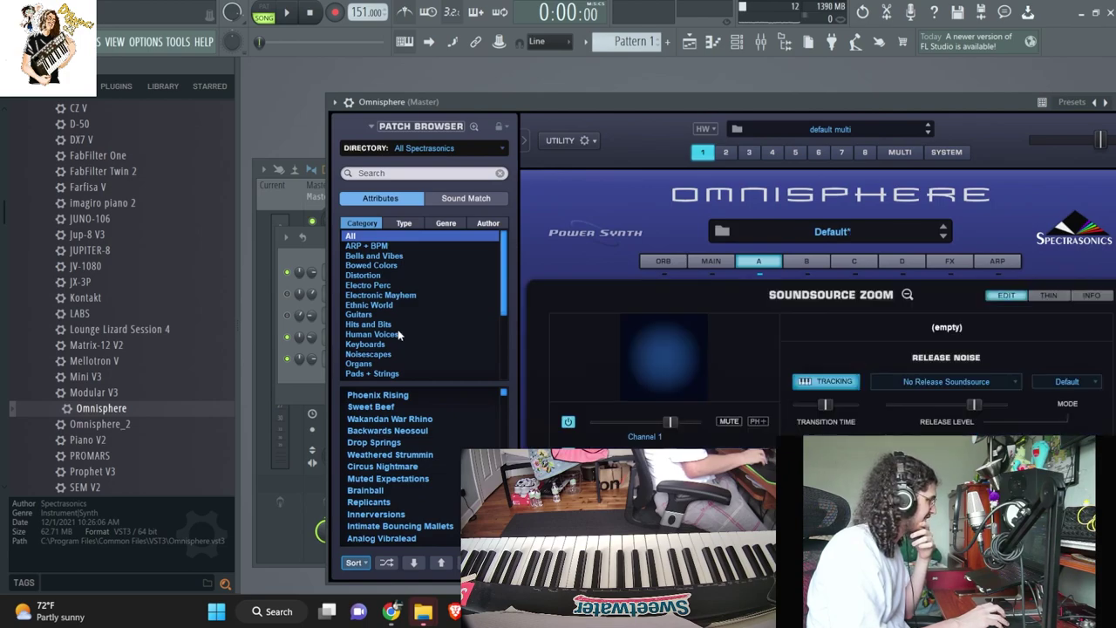
{"action": "left_click", "coordinate": [908, 295]}
{"action": "left_click", "coordinate": [764, 360]}
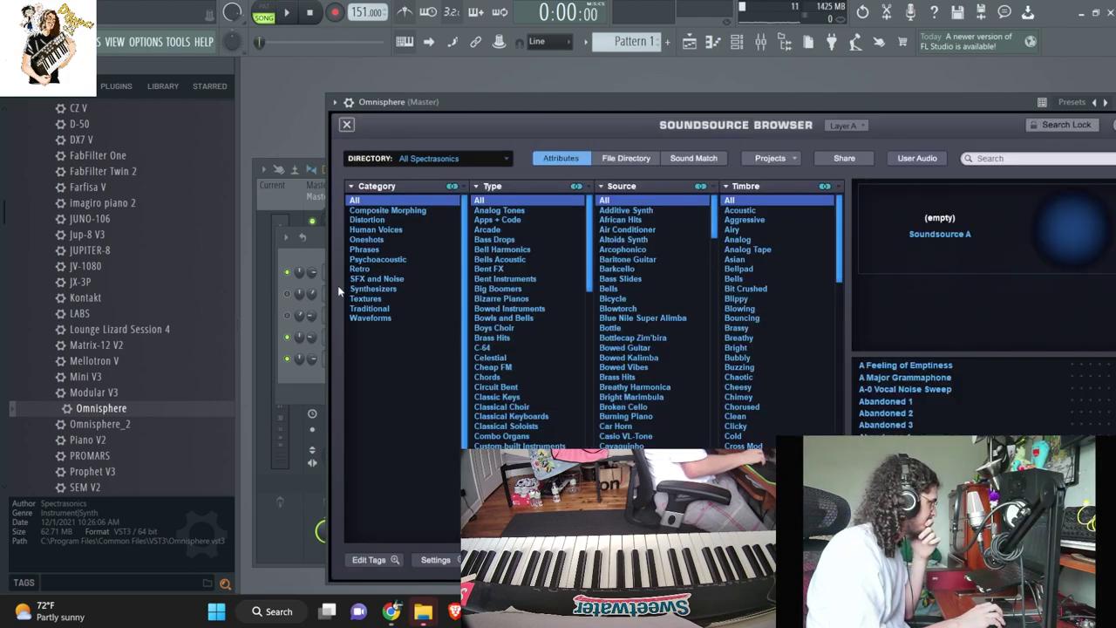
- Filter the soundsources to Synthesizers, try Roland D-50's D-50 Glass Voices, and load Roland Juno 60's Juno 60 Dark Pad Slow instead
{"action": "left_click", "coordinate": [373, 288]}
{"action": "scroll", "coordinate": [608, 392], "scroll_direction": "down", "scroll_amount": 2}
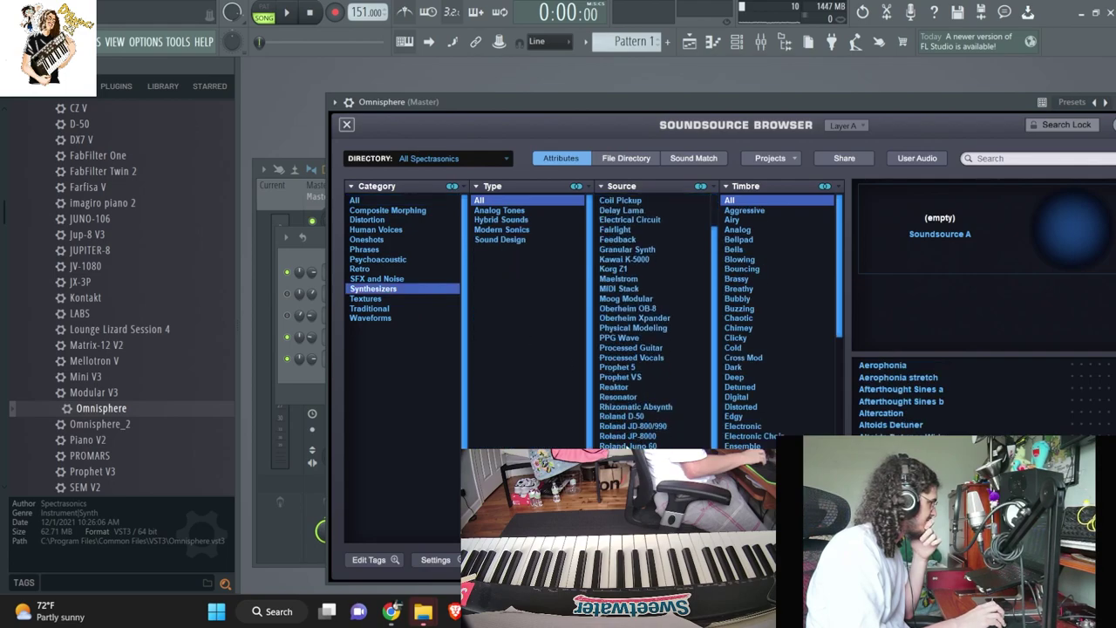
{"action": "left_click", "coordinate": [621, 416]}
{"action": "left_click", "coordinate": [924, 425]}
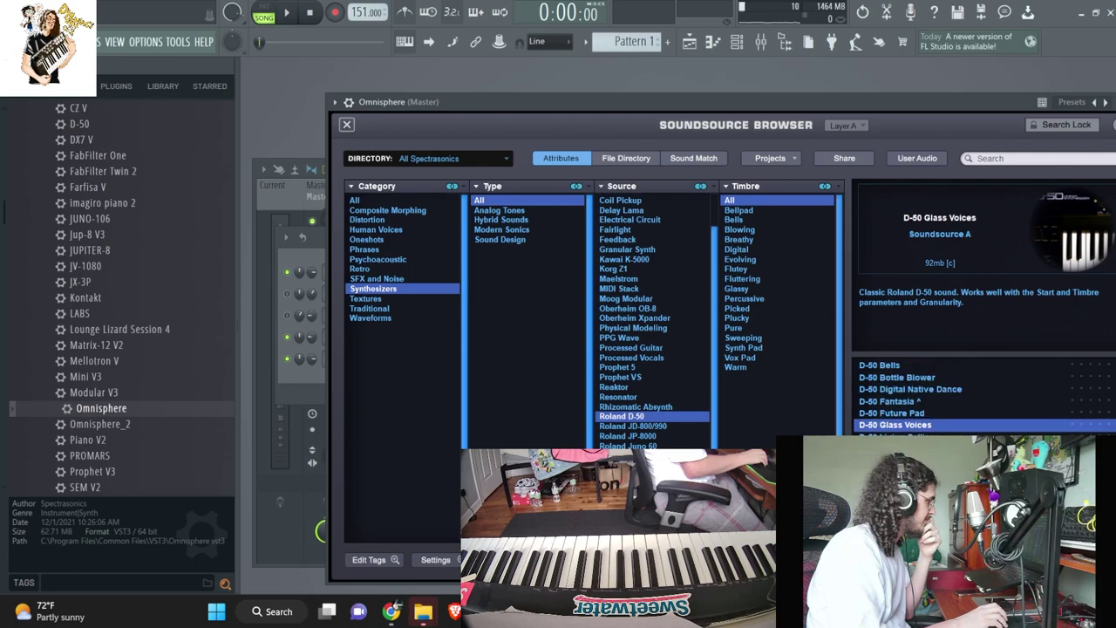
{"action": "scroll", "coordinate": [900, 407], "scroll_direction": "up", "scroll_amount": 1}
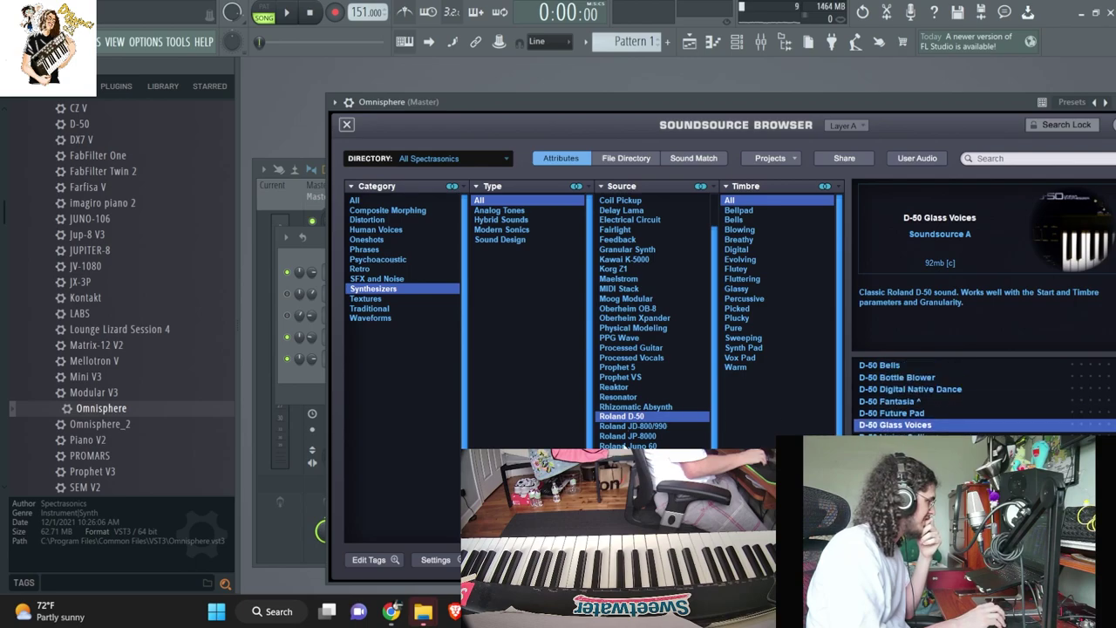
{"action": "left_click", "coordinate": [632, 444]}
{"action": "left_click", "coordinate": [918, 402]}
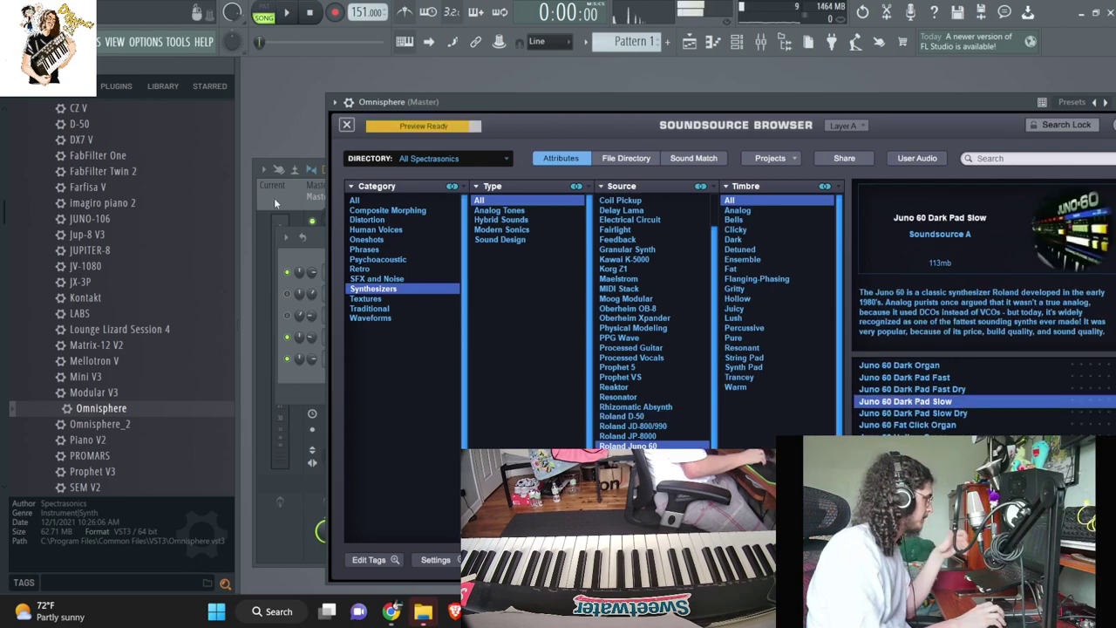
- Play the pattern with the muted Stage-73 V's chords copied to Omnisphere, and route Omnisphere to mixer track 5
{"action": "left_click", "coordinate": [306, 256]}
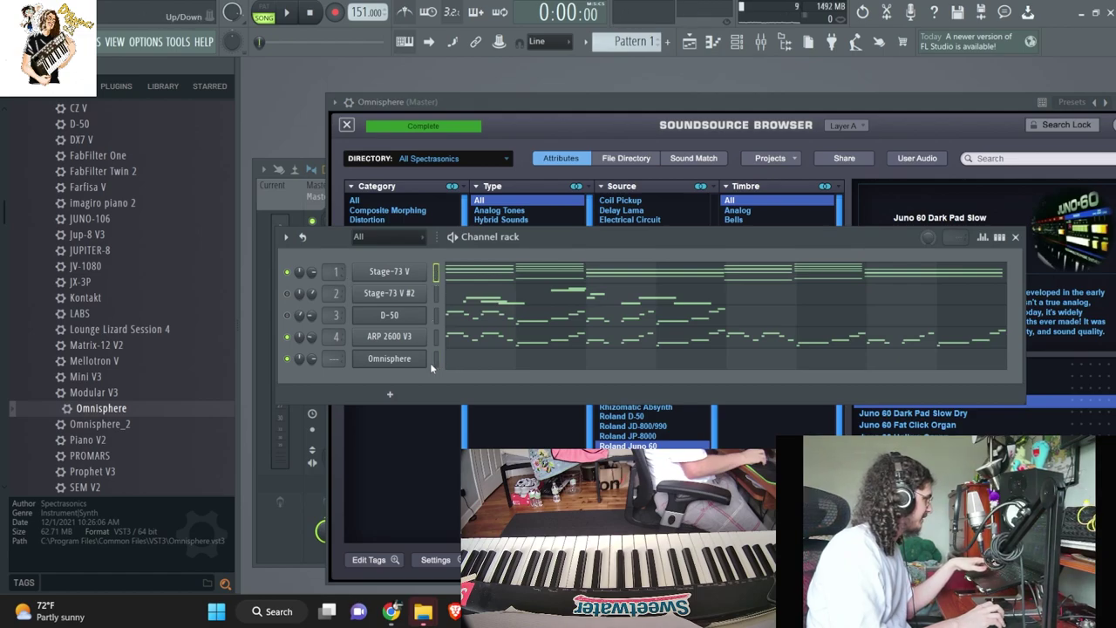
{"action": "key", "text": "space"}
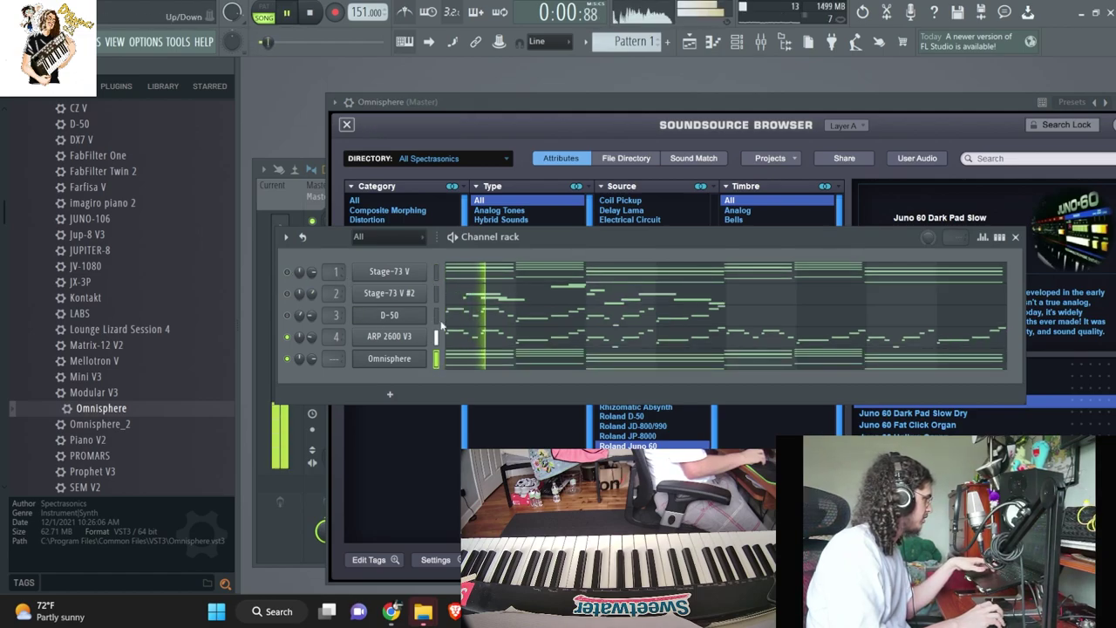
{"action": "left_click", "coordinate": [498, 357]}
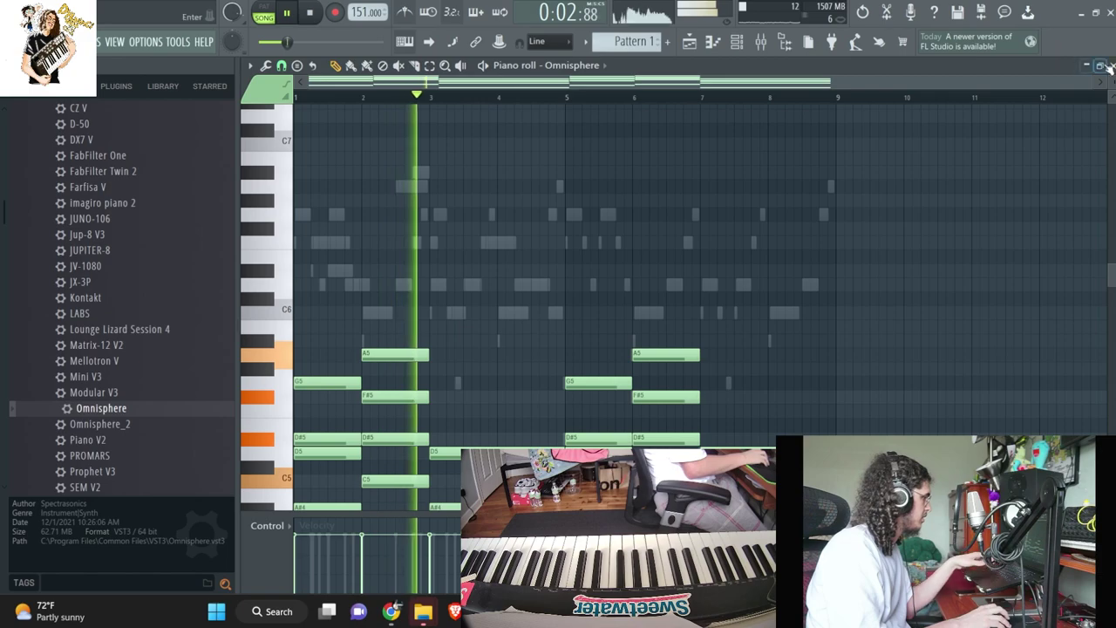
{"action": "left_click", "coordinate": [1106, 66]}
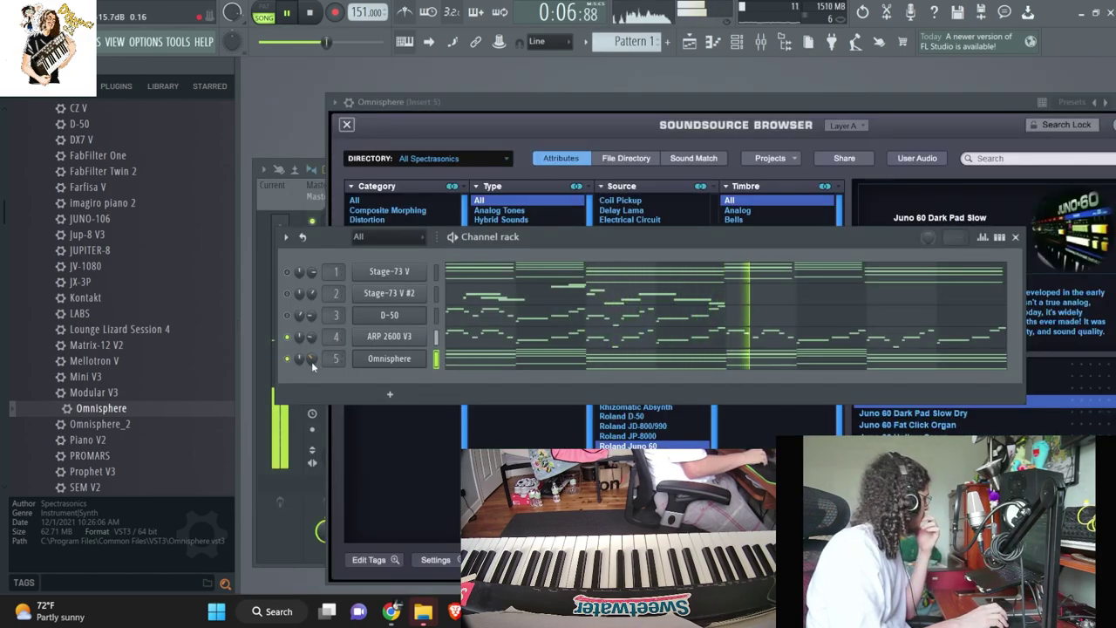
- Shorten Omnisphere's chord in bars 7 and 8 so it ends halfway through bar 8
{"action": "left_click", "coordinate": [782, 365]}
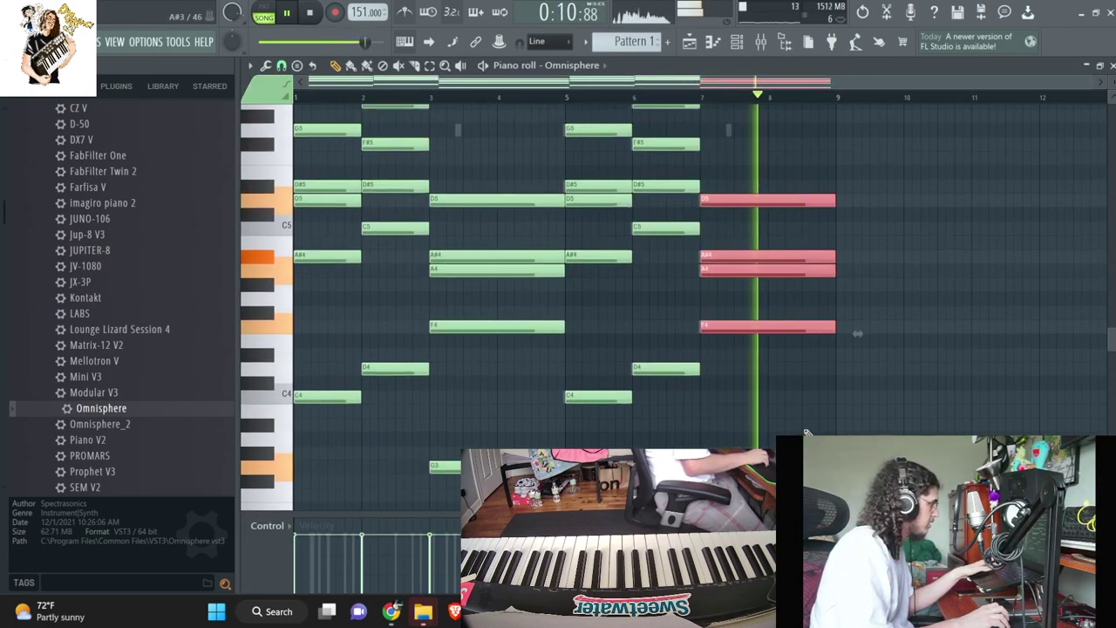
{"action": "key", "text": "space"}
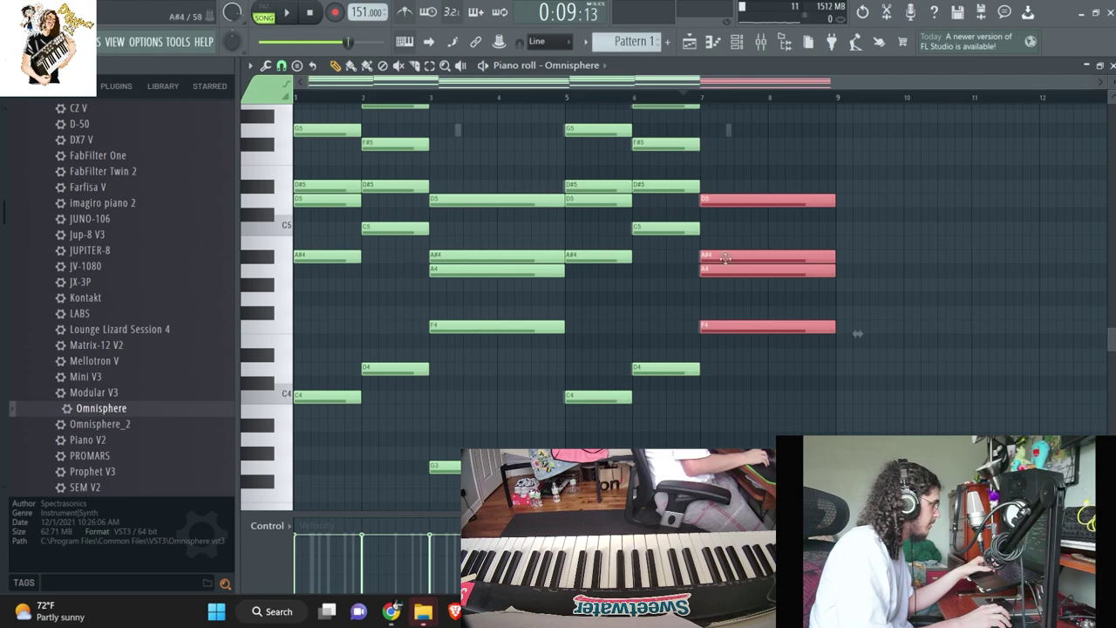
{"action": "key", "text": "space"}
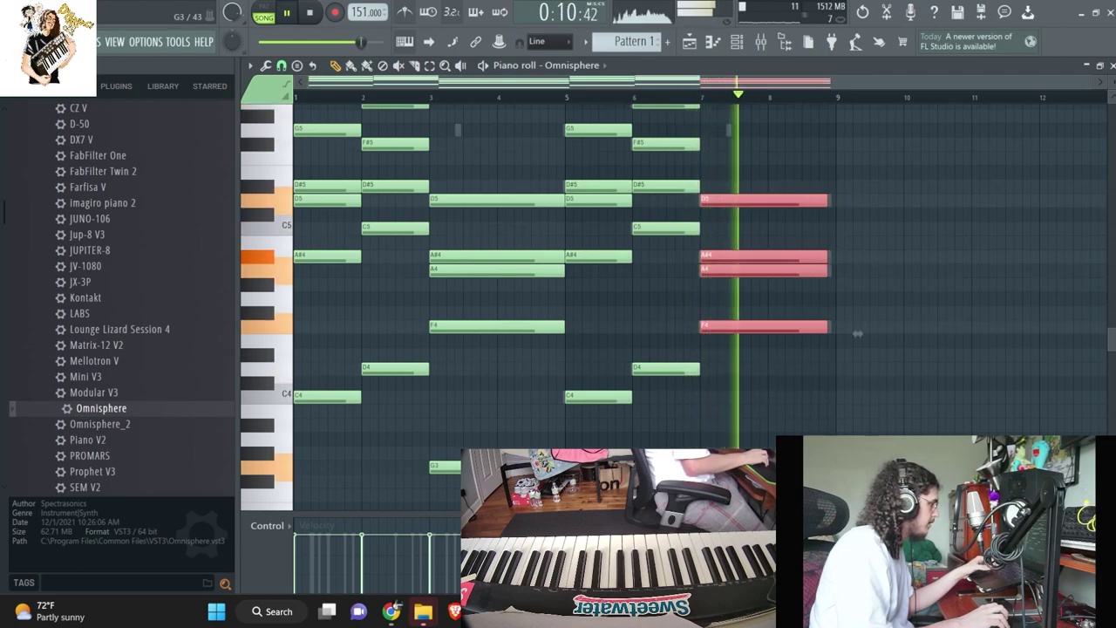
{"action": "key", "text": "space"}
- Add a half-bar chord of A4, C#5, E5 and G5 in the second half of bar 8
{"action": "left_click", "coordinate": [796, 172]}
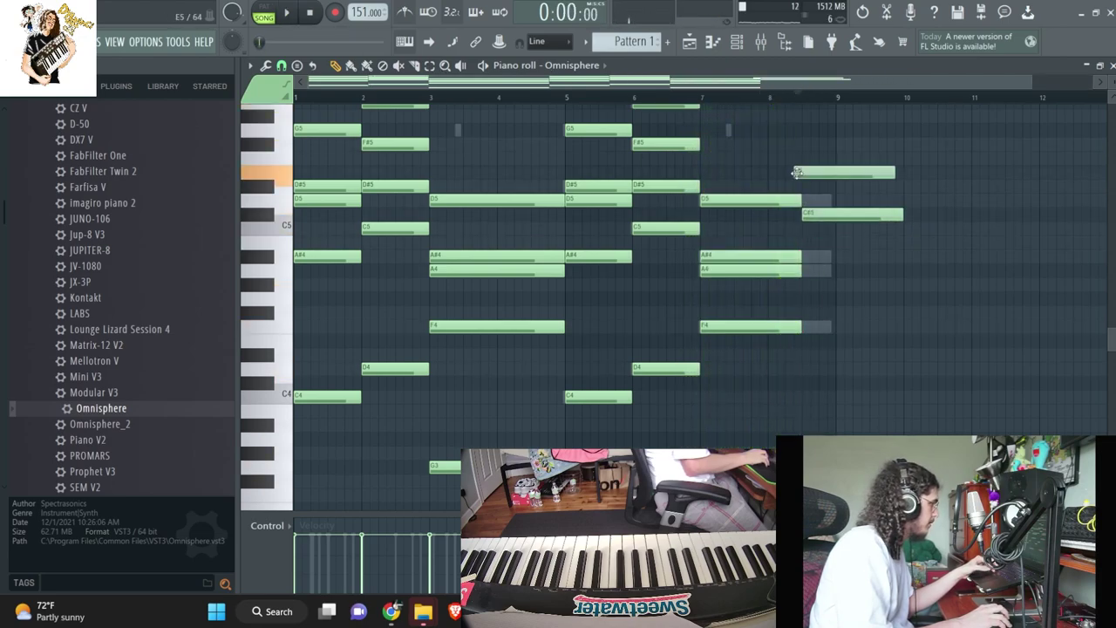
{"action": "scroll", "coordinate": [802, 157], "scroll_direction": "up", "scroll_amount": 3}
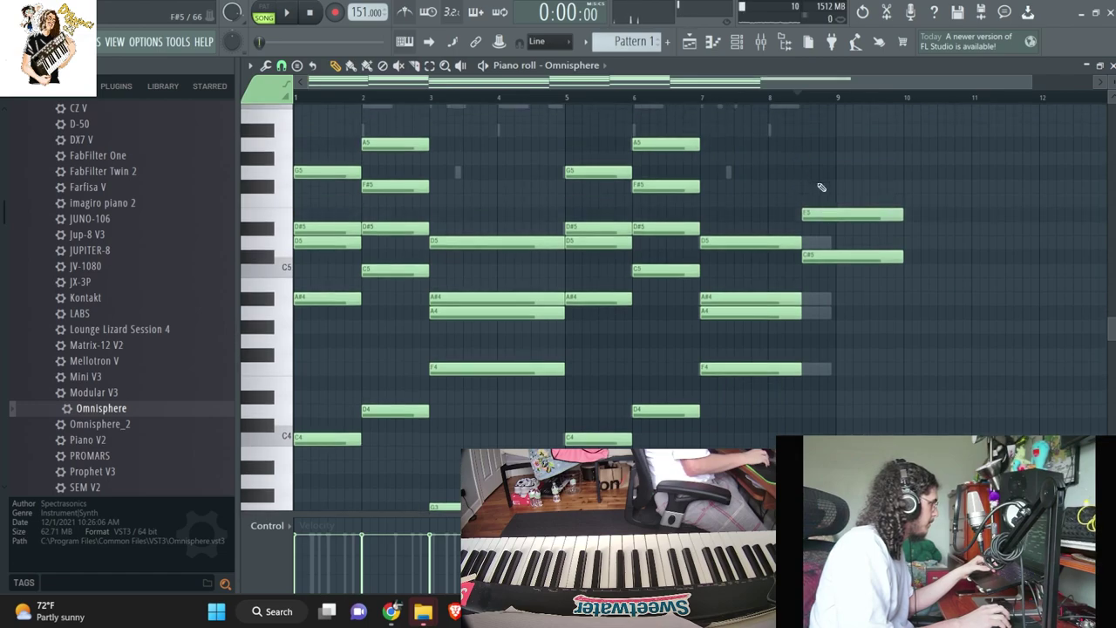
{"action": "left_click_drag", "start_coordinate": [811, 397], "coordinate": [796, 330]}
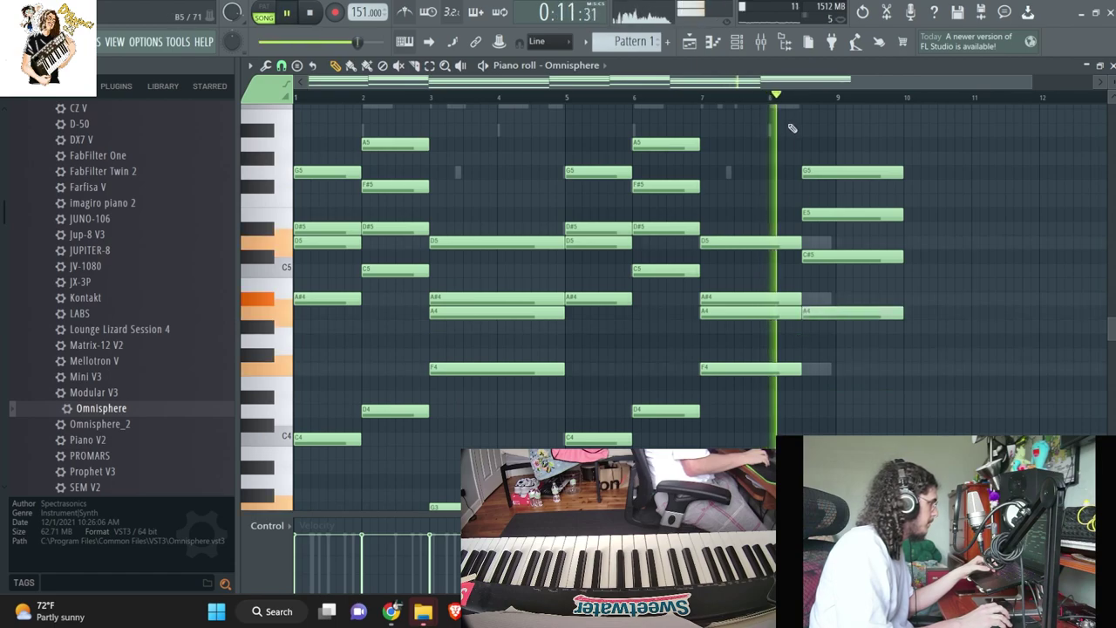
{"action": "left_click_drag", "start_coordinate": [838, 177], "coordinate": [831, 177]}
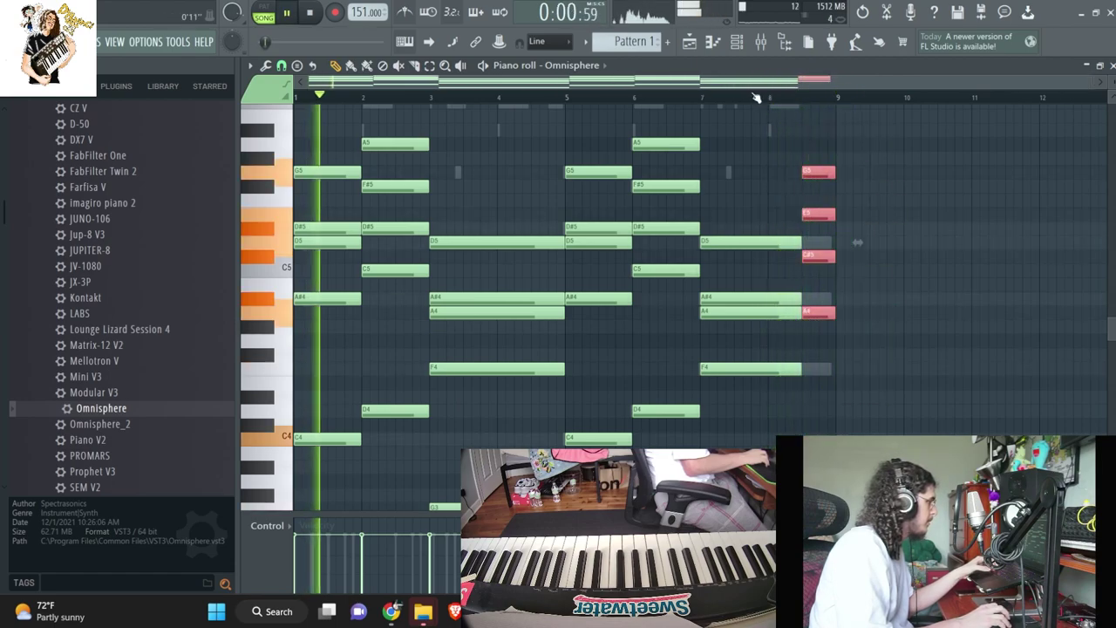
- Revoice the half-bar chord at the end of bar 8 to G4, B4, D5 and F5 while replaying the transition
{"action": "left_click", "coordinate": [758, 98]}
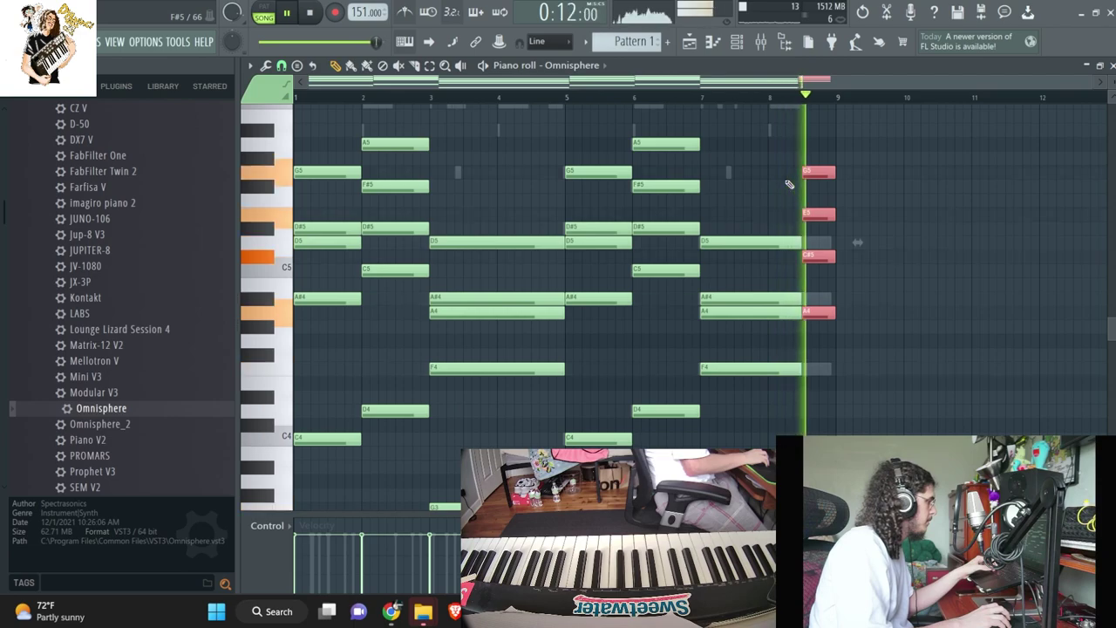
{"action": "left_click", "coordinate": [729, 97]}
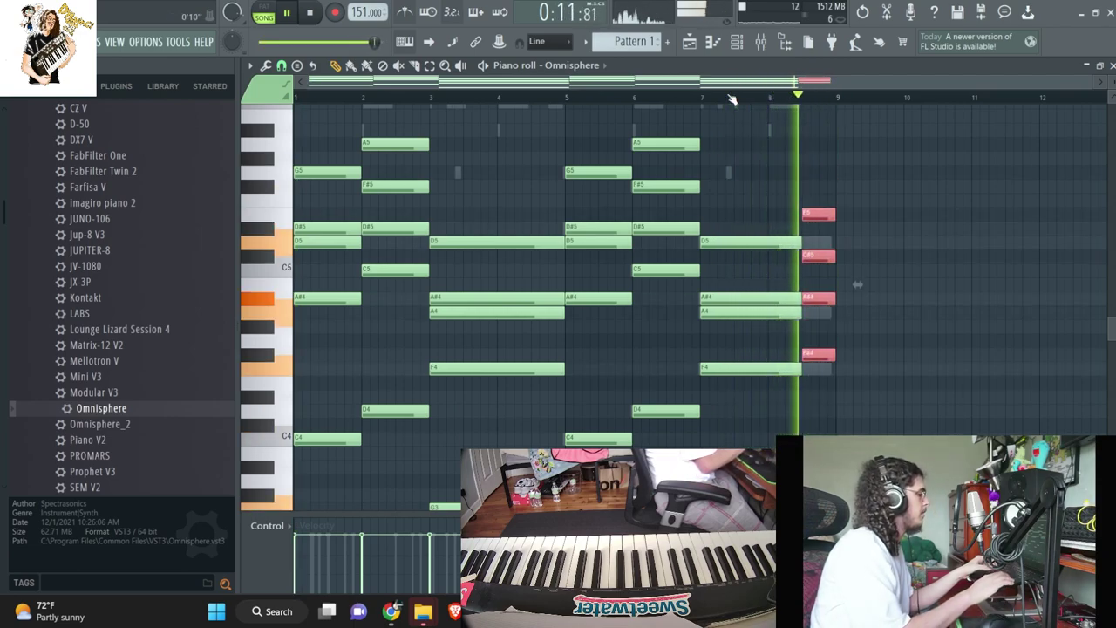
{"action": "left_click", "coordinate": [731, 99]}
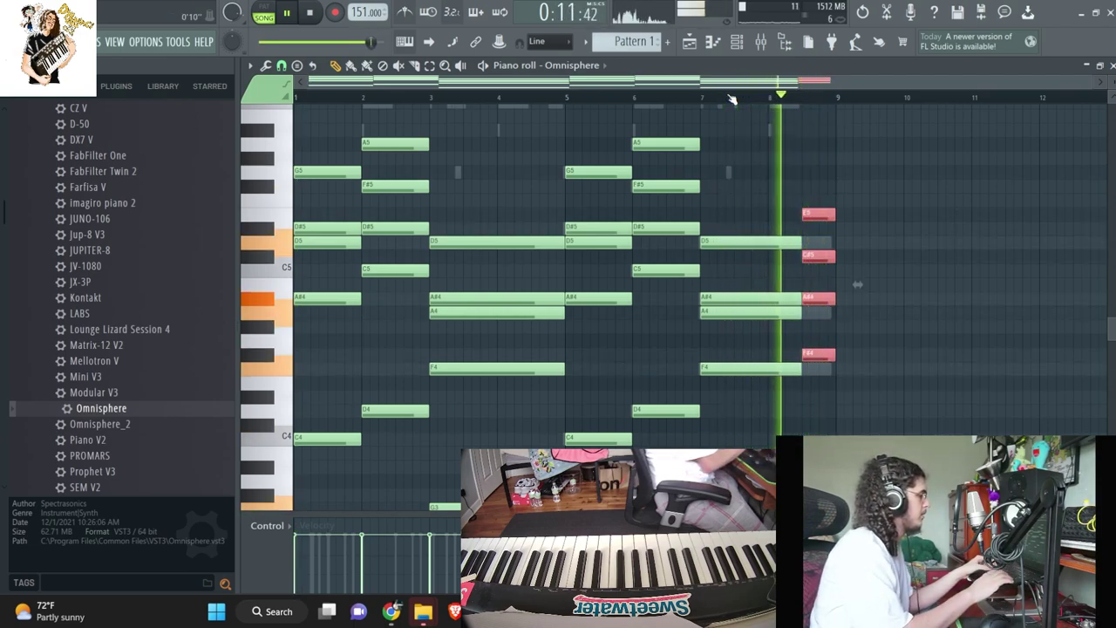
{"action": "left_click", "coordinate": [731, 98]}
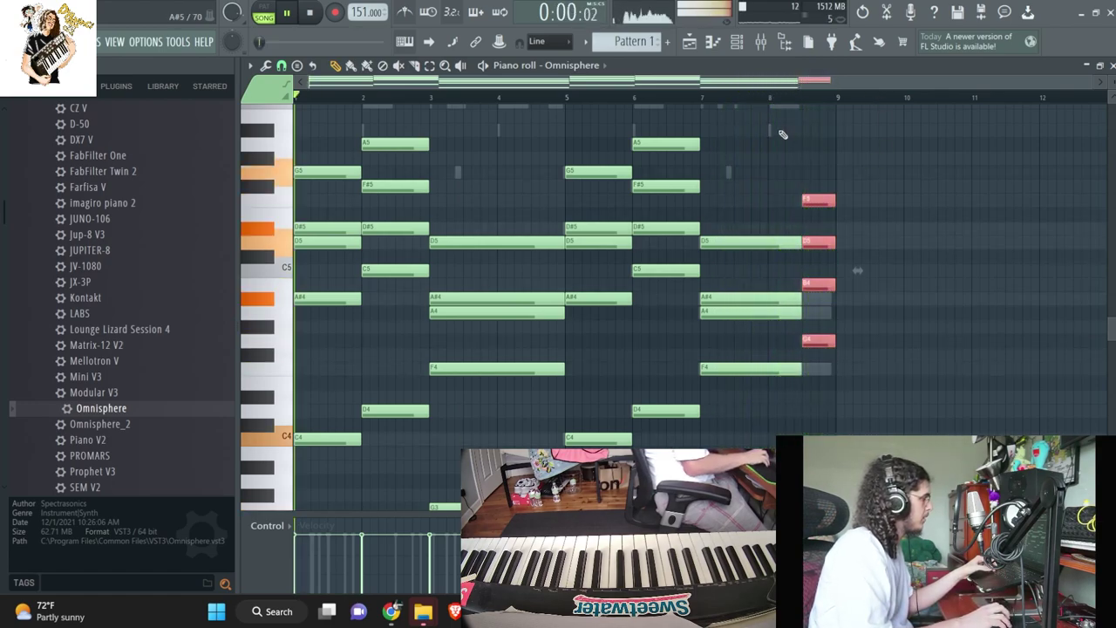
- Add a half-bar B3 bass note beneath the chord at the end of bar 8
{"action": "scroll", "coordinate": [764, 103], "scroll_direction": "down", "scroll_amount": 4}
{"action": "scroll", "coordinate": [755, 288], "scroll_direction": "up", "scroll_amount": 3}
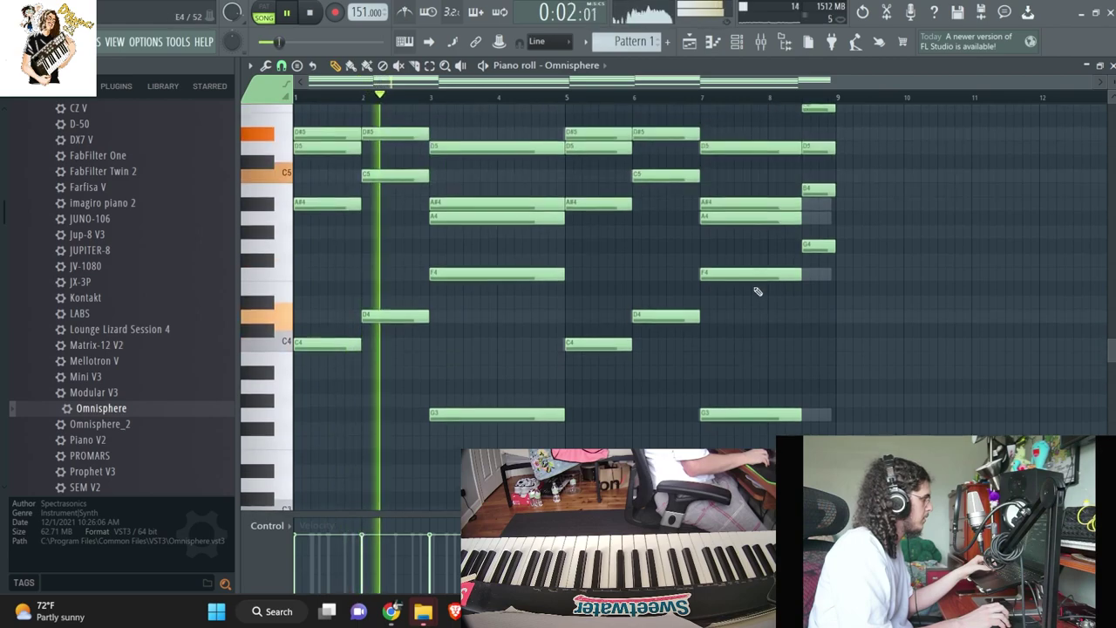
{"action": "mouse_move", "coordinate": [803, 381]}
{"action": "left_mouse_down"}
{"action": "mouse_move", "coordinate": [825, 356]}
{"action": "mouse_move", "coordinate": [800, 374]}
{"action": "mouse_move", "coordinate": [806, 363]}
{"action": "left_mouse_up"}
{"action": "left_click_drag", "start_coordinate": [904, 370], "coordinate": [836, 369]}
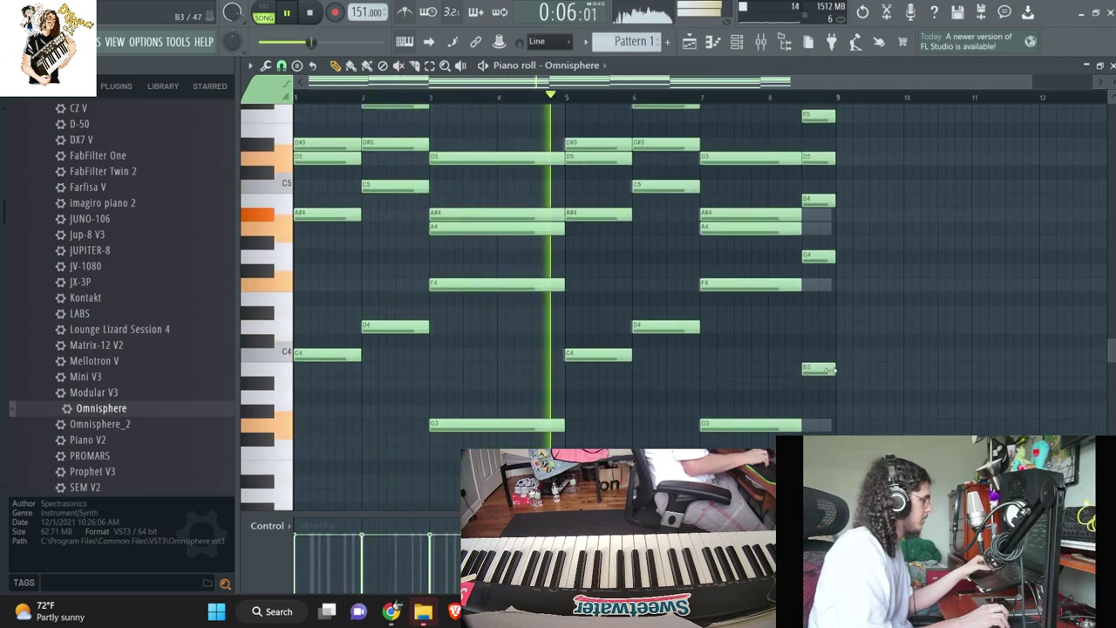
- Adjust the G6 and A6 notes at the end of bar 4 in the ARP 2600 V3 melody
{"action": "key", "text": "F6"}
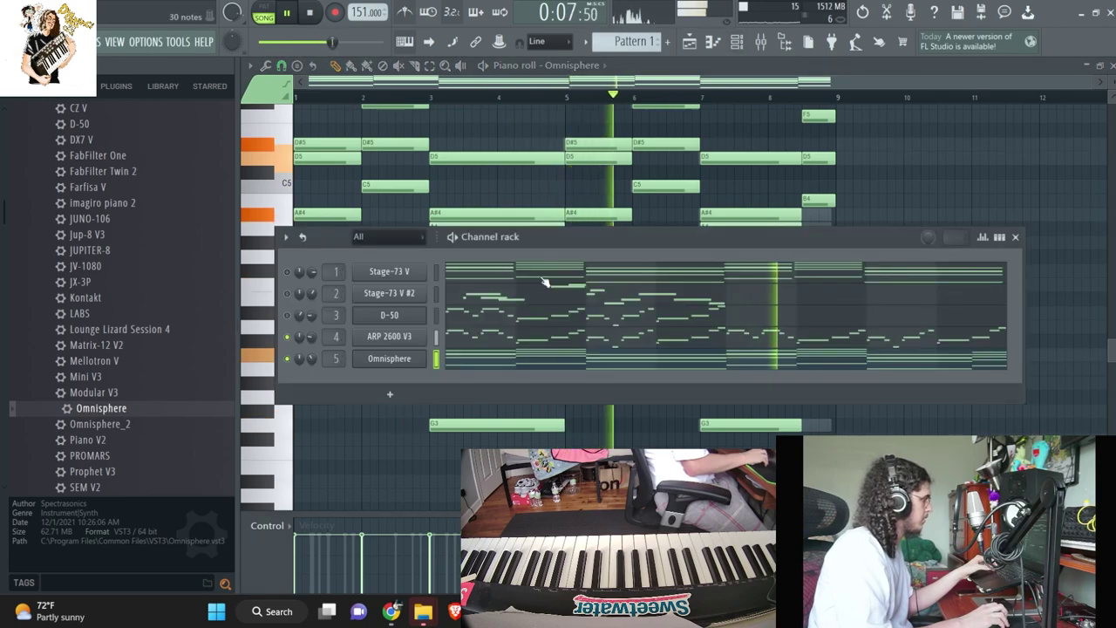
{"action": "left_click", "coordinate": [554, 341]}
{"action": "scroll", "coordinate": [573, 210], "scroll_direction": "up", "scroll_amount": 7}
{"action": "scroll", "coordinate": [568, 229], "scroll_direction": "up", "scroll_amount": 4}
{"action": "left_click_drag", "start_coordinate": [573, 245], "coordinate": [602, 177]}
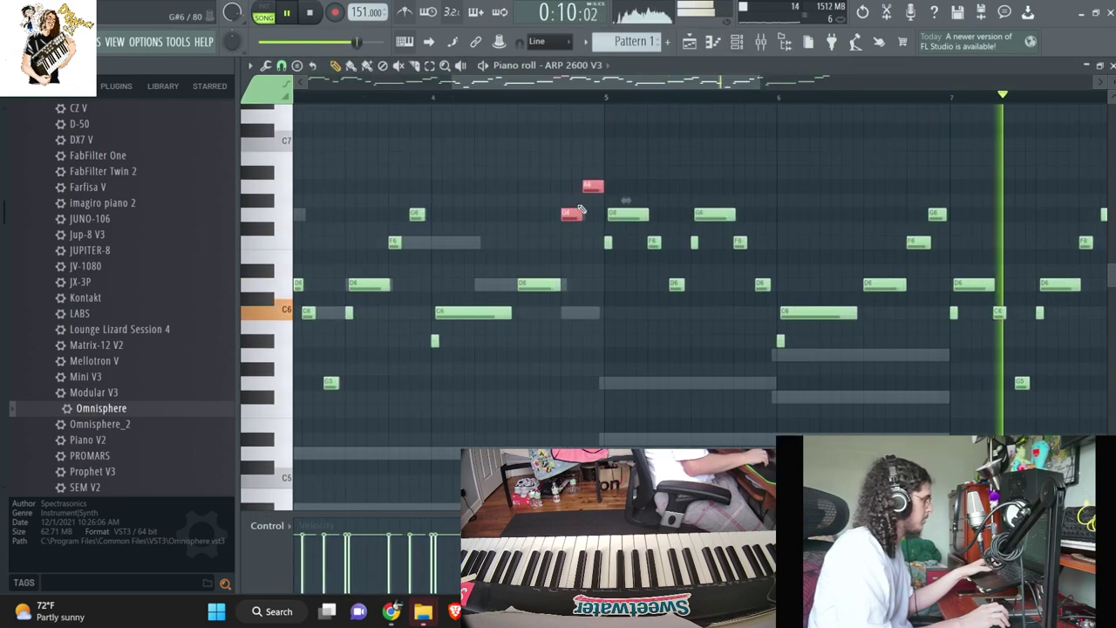
- Delete the ARP 2600 V3 notes in bars 5 to 8 and duplicate bars 1 to 4 in their place
{"action": "scroll", "coordinate": [616, 180], "scroll_direction": "down", "scroll_amount": 4}
{"action": "left_click_drag", "start_coordinate": [837, 431], "coordinate": [560, 148]}
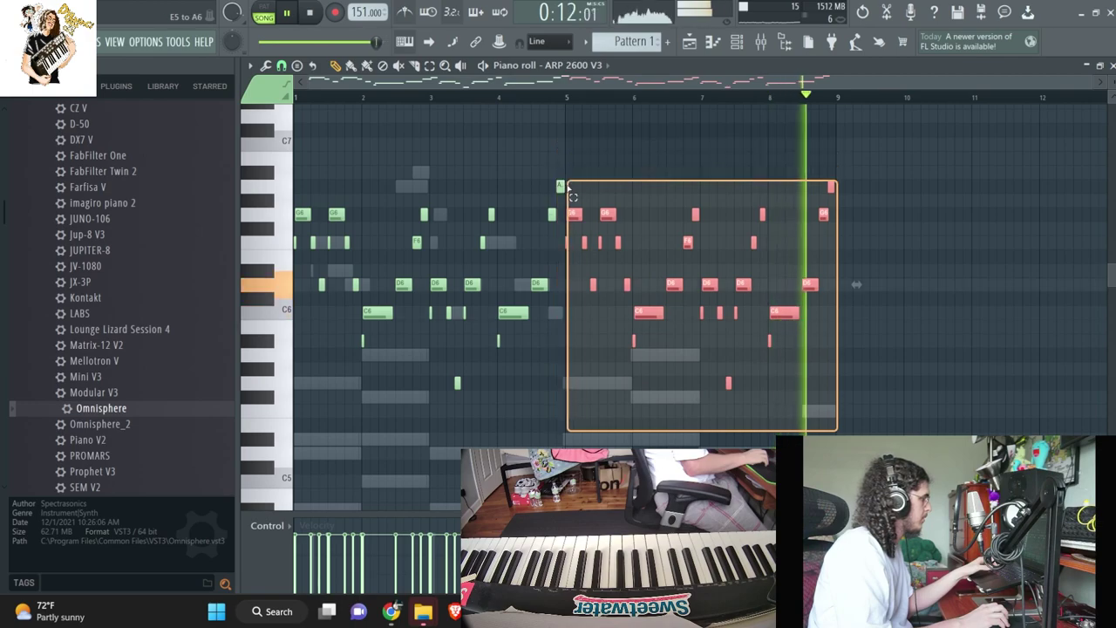
{"action": "key", "text": "Delete"}
{"action": "key", "text": "ctrl+a"}
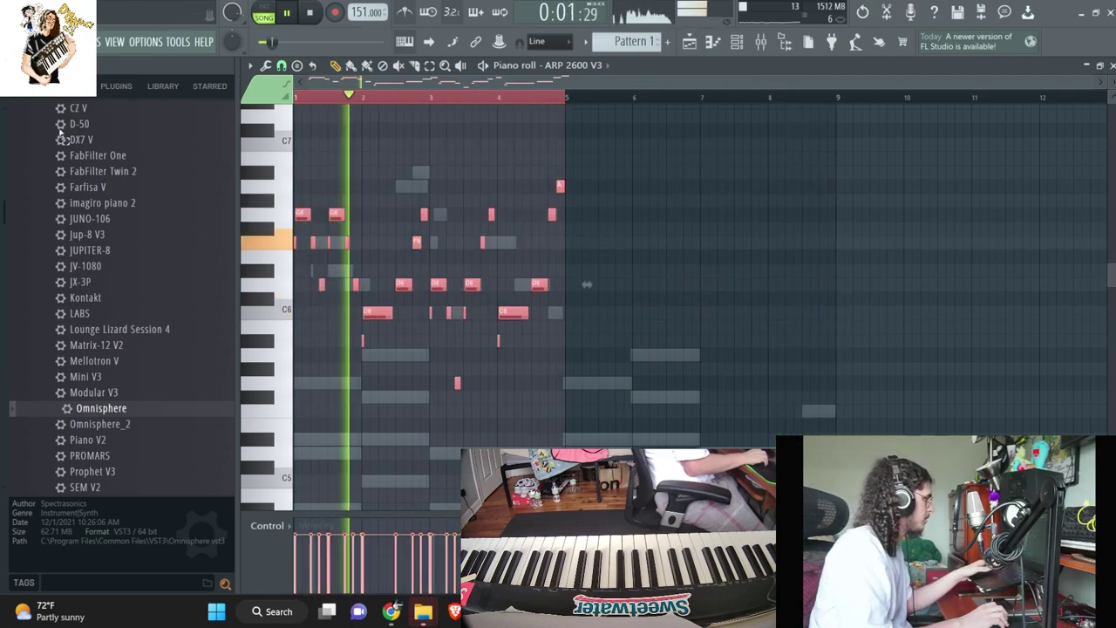
{"action": "key", "text": "ctrl+b"}
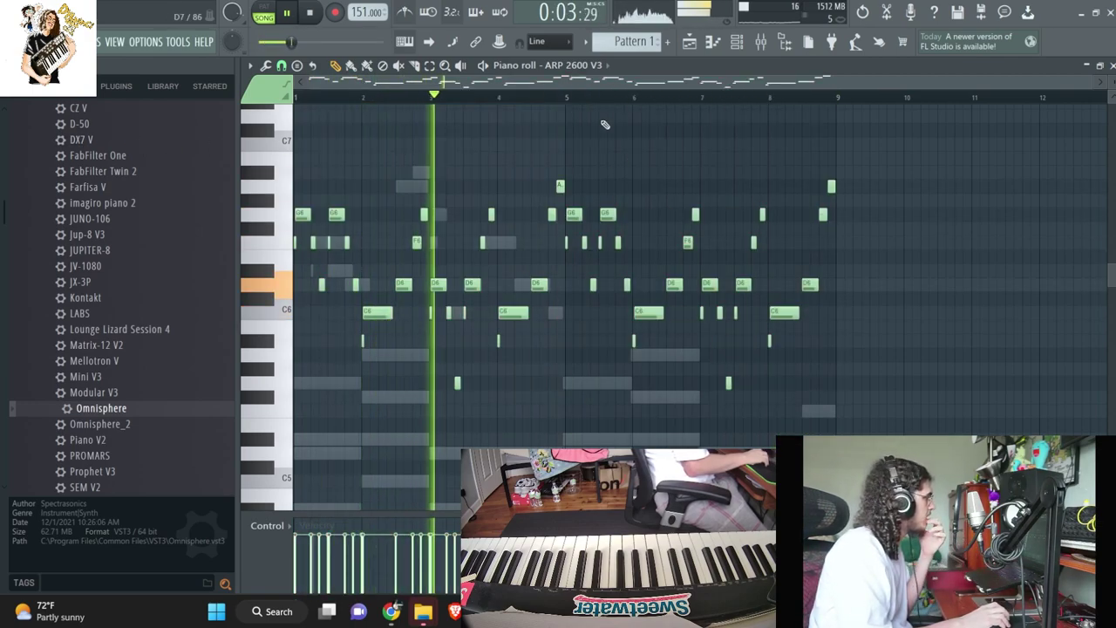
- Shorten Omnisphere's chord in bars 3 and 4 so it ends halfway through bar 4
{"action": "left_click", "coordinate": [558, 66]}
{"action": "left_click", "coordinate": [579, 143]}
{"action": "left_click_drag", "start_coordinate": [538, 267], "coordinate": [549, 418]}
{"action": "left_click_drag", "start_coordinate": [565, 252], "coordinate": [531, 254]}
- Copy the half-bar chord and its B3 bass note from the end of bar 8 to the second half of bar 4
{"action": "left_click_drag", "start_coordinate": [842, 432], "coordinate": [808, 109]}
{"action": "key", "text": "ctrl+b"}
{"action": "left_click_drag", "start_coordinate": [860, 179], "coordinate": [554, 169]}
{"action": "key", "text": "ctrl+d"}
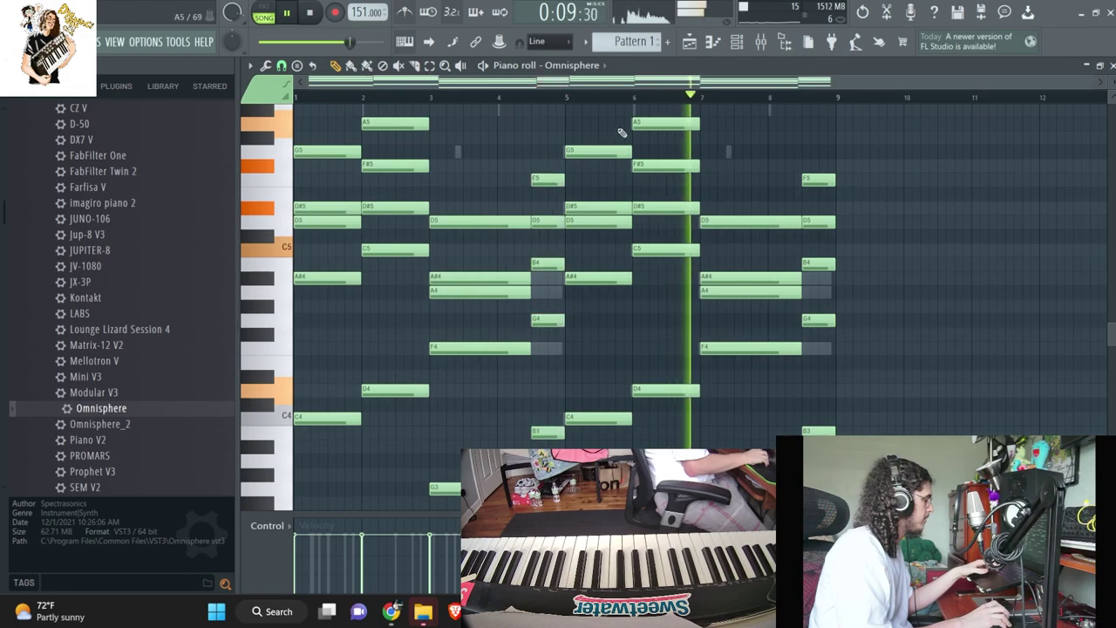
- Close the Omnisphere piano roll and the Omnisphere and D-50 instrument windows
{"action": "left_click", "coordinate": [1113, 65]}
{"action": "left_click_drag", "start_coordinate": [1049, 106], "coordinate": [711, 148]}
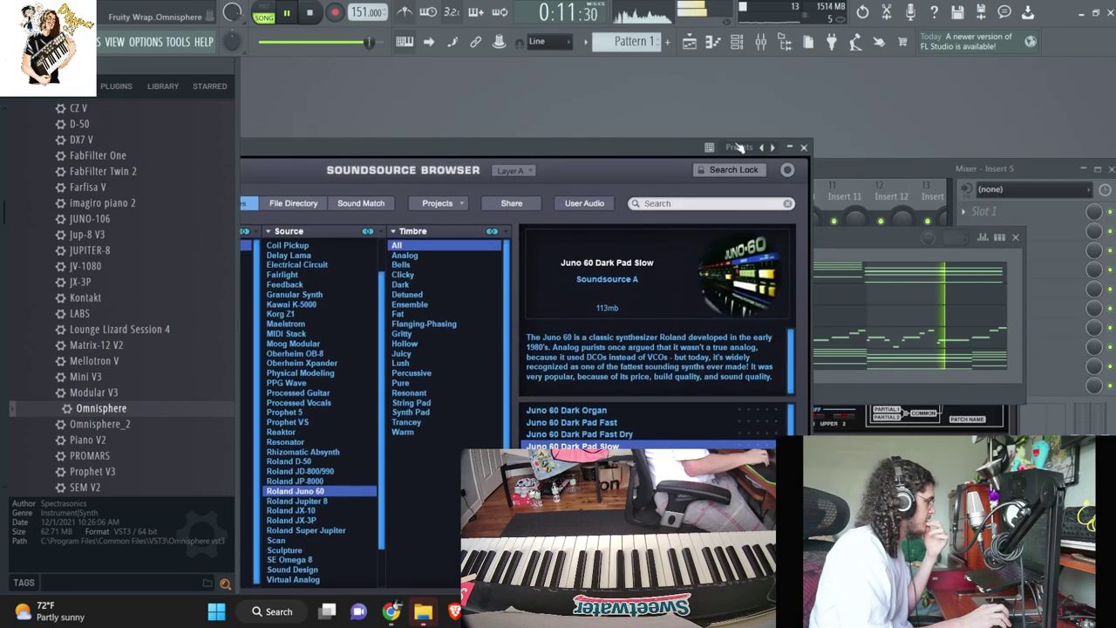
{"action": "left_click", "coordinate": [804, 148]}
{"action": "key", "text": "Return"}
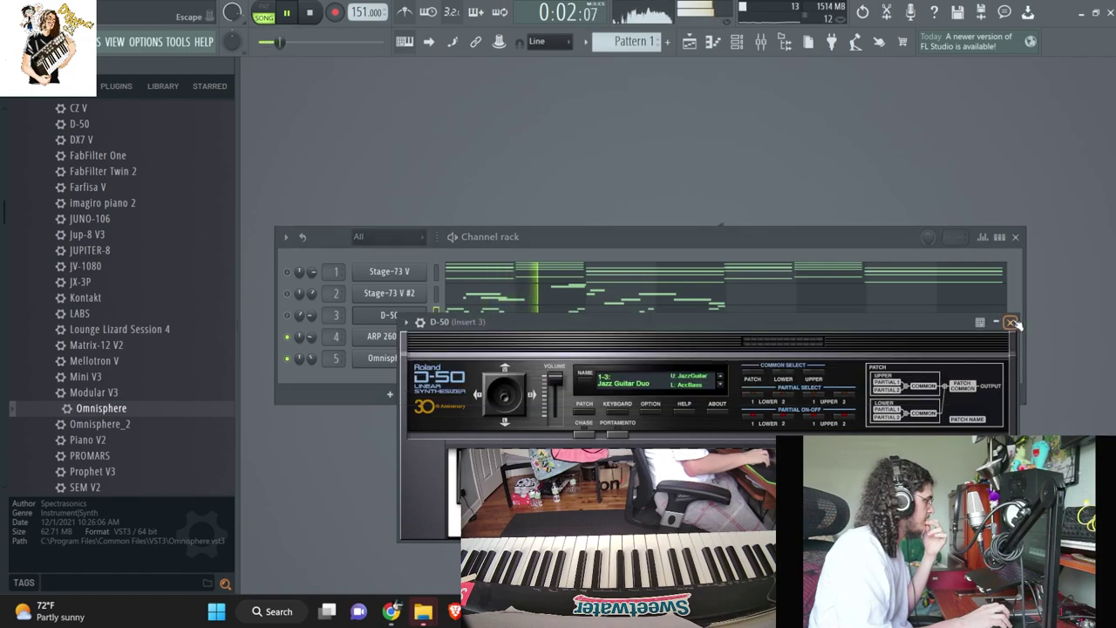
{"action": "left_click", "coordinate": [1010, 322]}
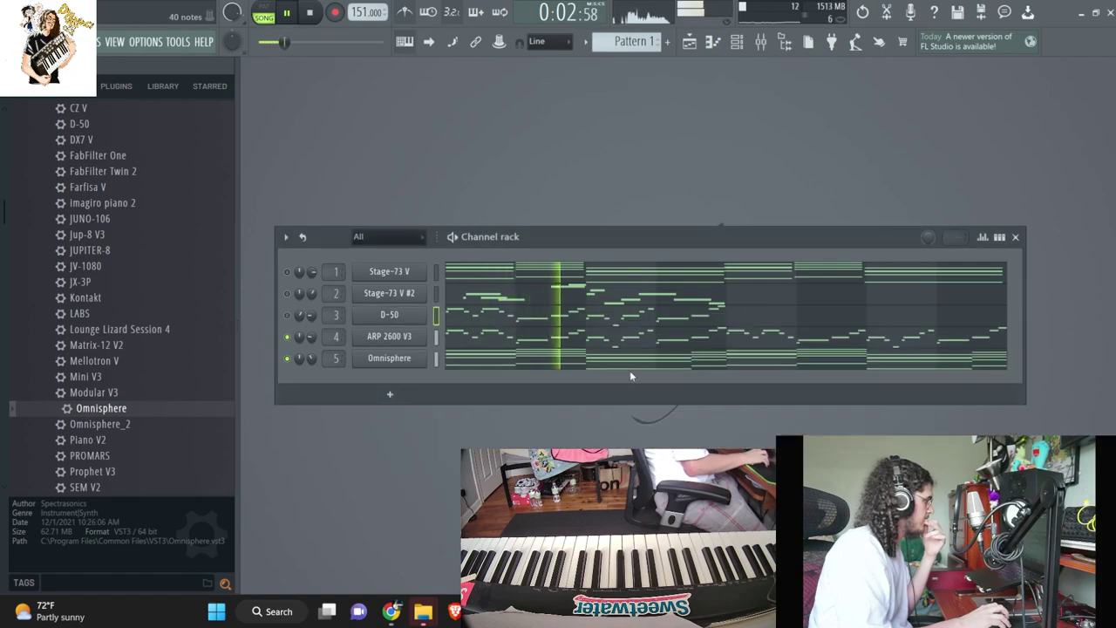
- Delete Omnisphere's copied half-bar chord and its B3 bass note from the second half of bar 4
{"action": "left_click", "coordinate": [654, 357]}
{"action": "right_click", "coordinate": [548, 431]}
{"action": "left_click_drag", "start_coordinate": [521, 496], "coordinate": [481, 504]}
{"action": "left_click", "coordinate": [551, 155], "text": "ctrl"}
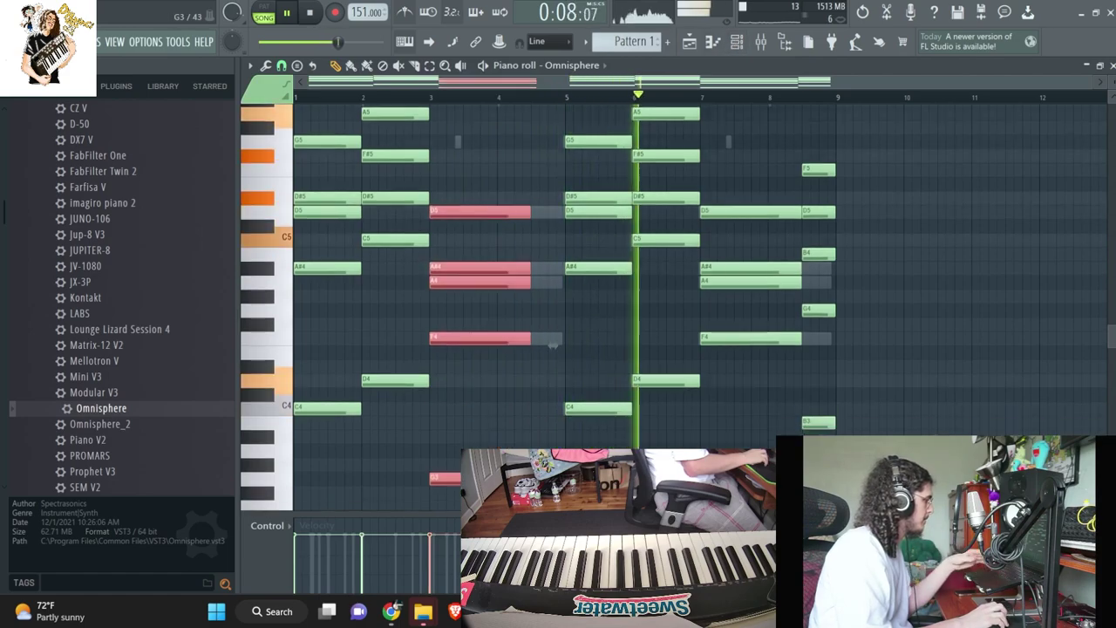
- Load H-Delay Stereo into effect slot 2 of mixer Insert 4
{"action": "left_click", "coordinate": [737, 42]}
{"action": "left_click", "coordinate": [760, 42]}
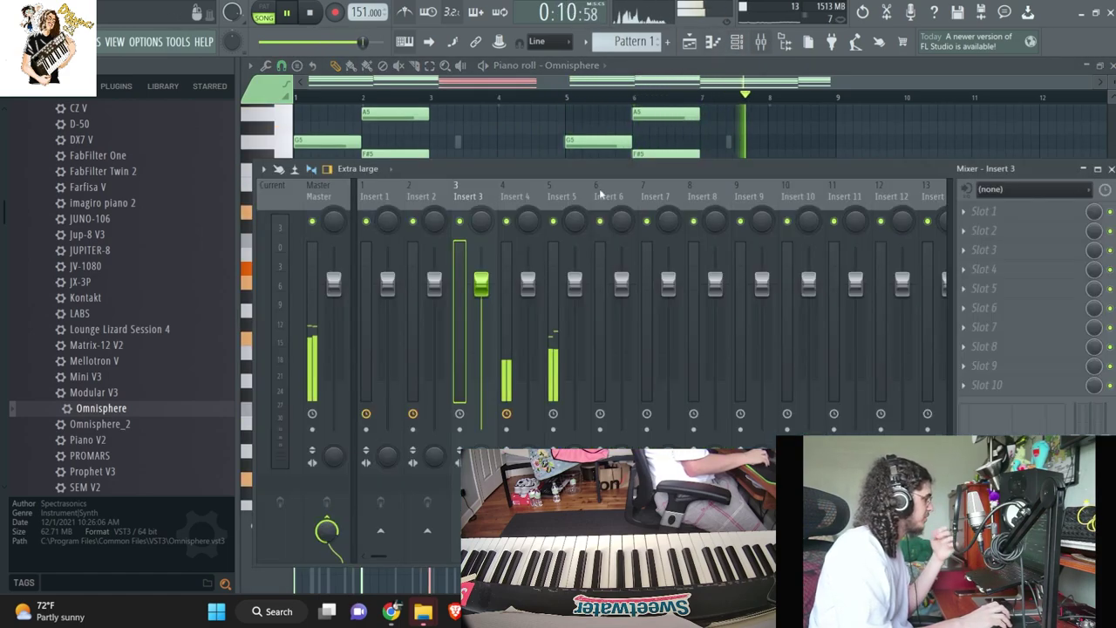
{"action": "left_click", "coordinate": [502, 314]}
{"action": "left_click", "coordinate": [1045, 229]}
{"action": "mouse_move", "coordinate": [1003, 247]}
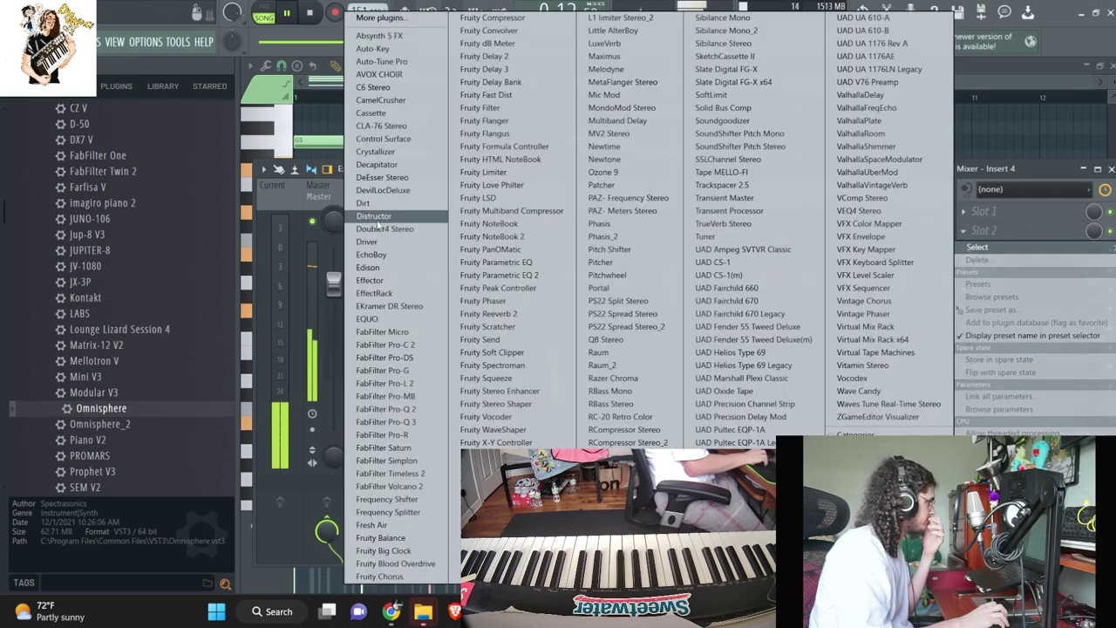
{"action": "left_click", "coordinate": [379, 18]}
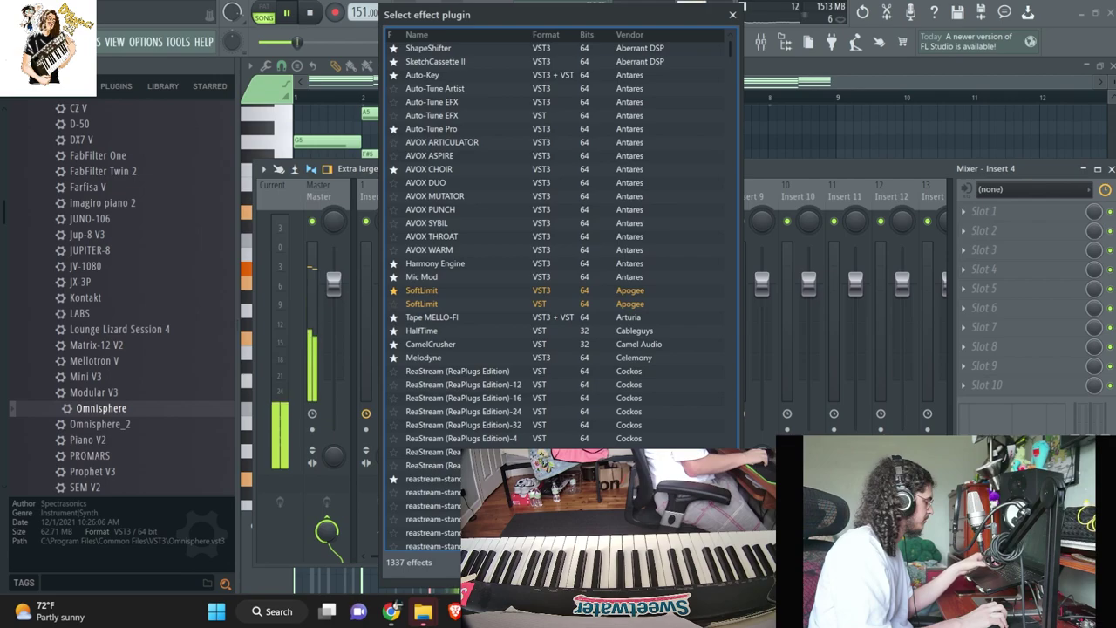
{"action": "type", "text": "h-"}
{"action": "double_click", "coordinate": [440, 157]}
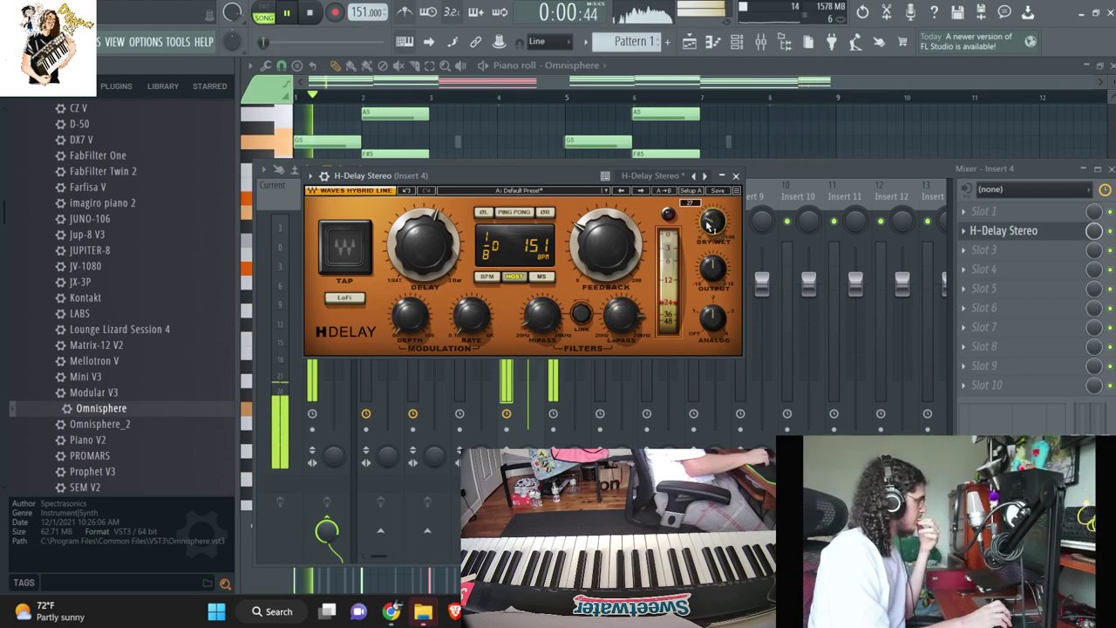
- Reduce H-Delay's dry/wet mix, turn on its LoFi and ping-pong modes, and close the plugin, mixer and piano roll
{"action": "scroll", "coordinate": [499, 254], "scroll_direction": "down", "scroll_amount": 2}
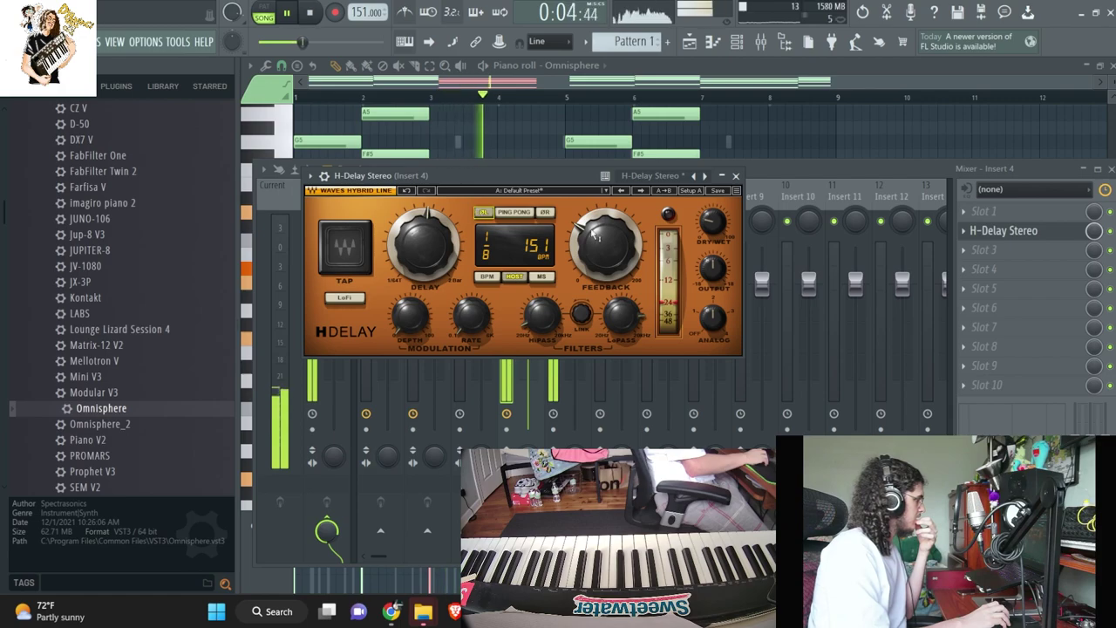
{"action": "left_click", "coordinate": [739, 42]}
{"action": "left_click", "coordinate": [484, 217]}
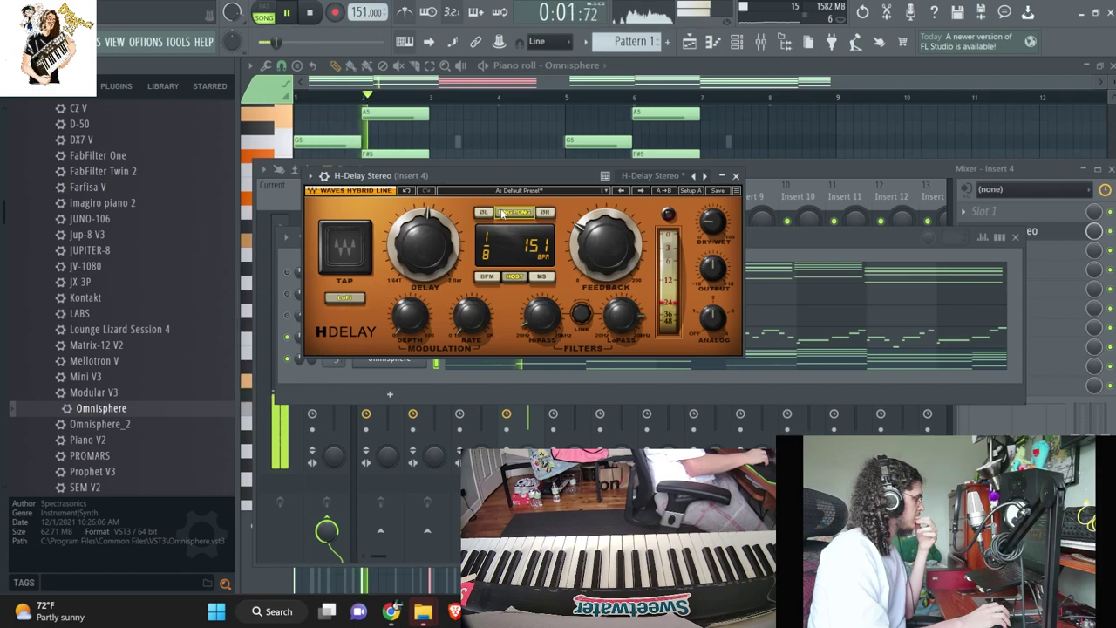
{"action": "left_click", "coordinate": [1111, 169]}
{"action": "left_click", "coordinate": [1112, 66]}
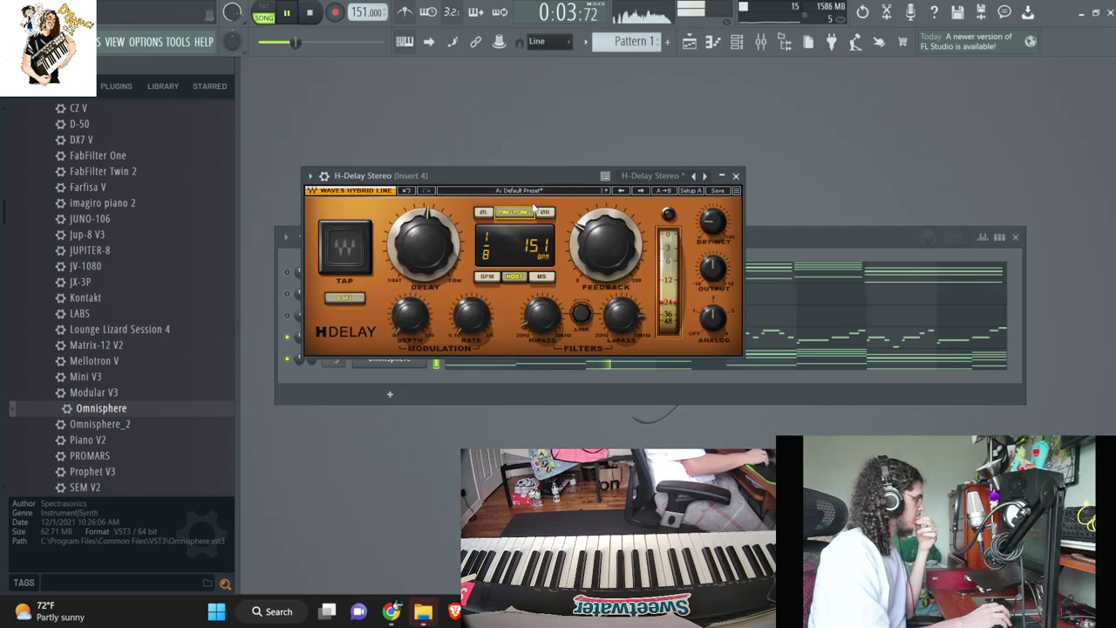
{"action": "left_click", "coordinate": [735, 176]}
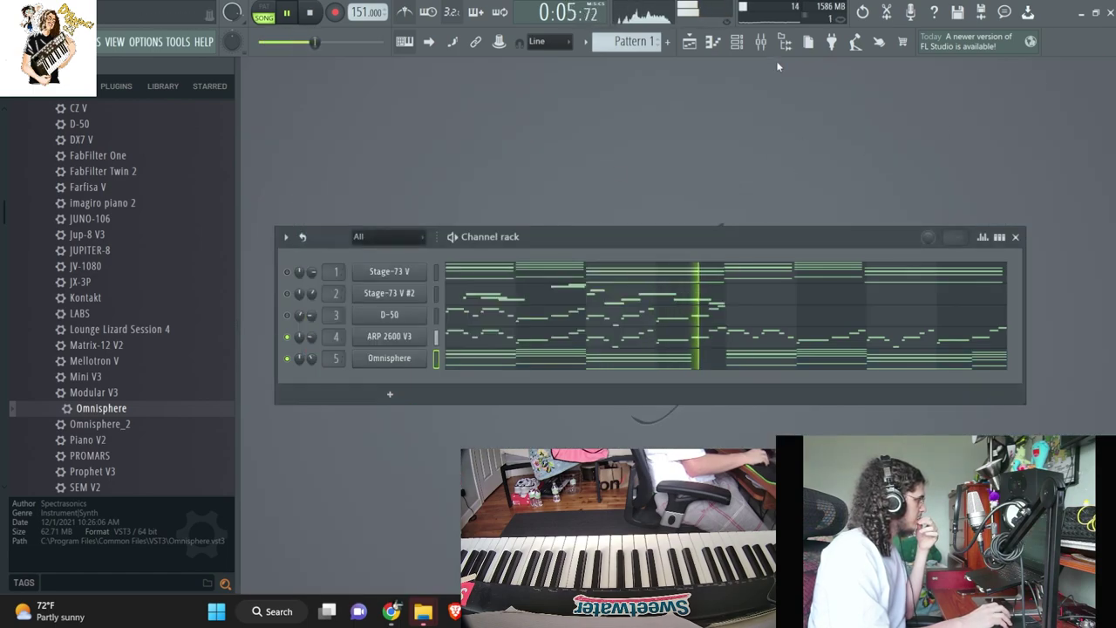
- Turn off ping-pong in the H-Delay on mixer Insert 4, keeping LoFi on, and close the plugin and mixer
{"action": "key", "text": "F9"}
{"action": "left_click", "coordinate": [1003, 231]}
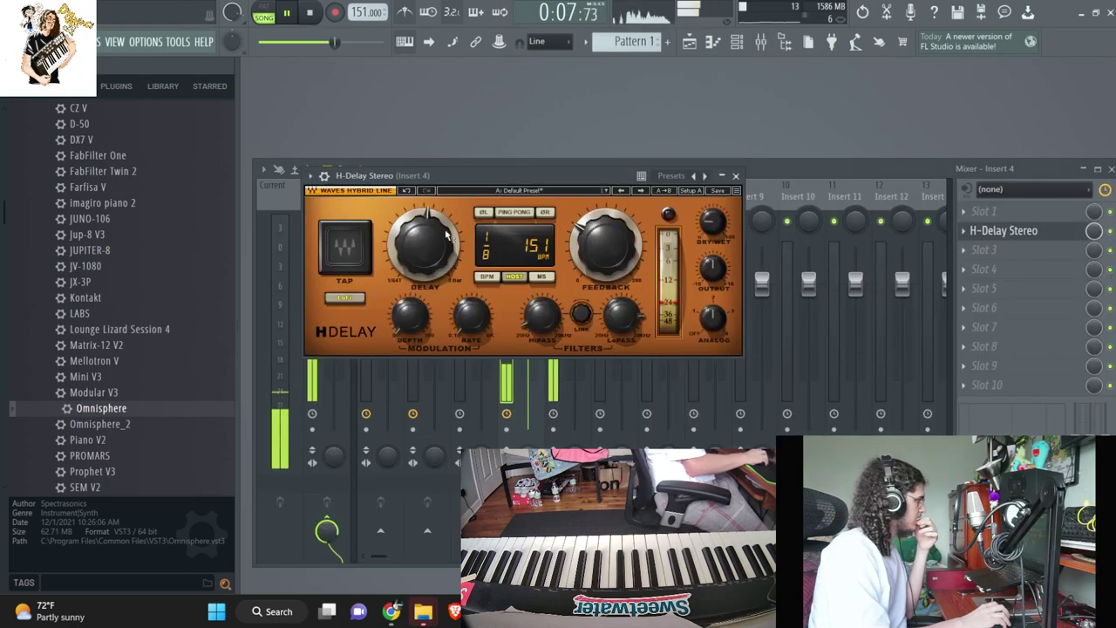
{"action": "left_click", "coordinate": [1098, 168]}
{"action": "left_click", "coordinate": [736, 176]}
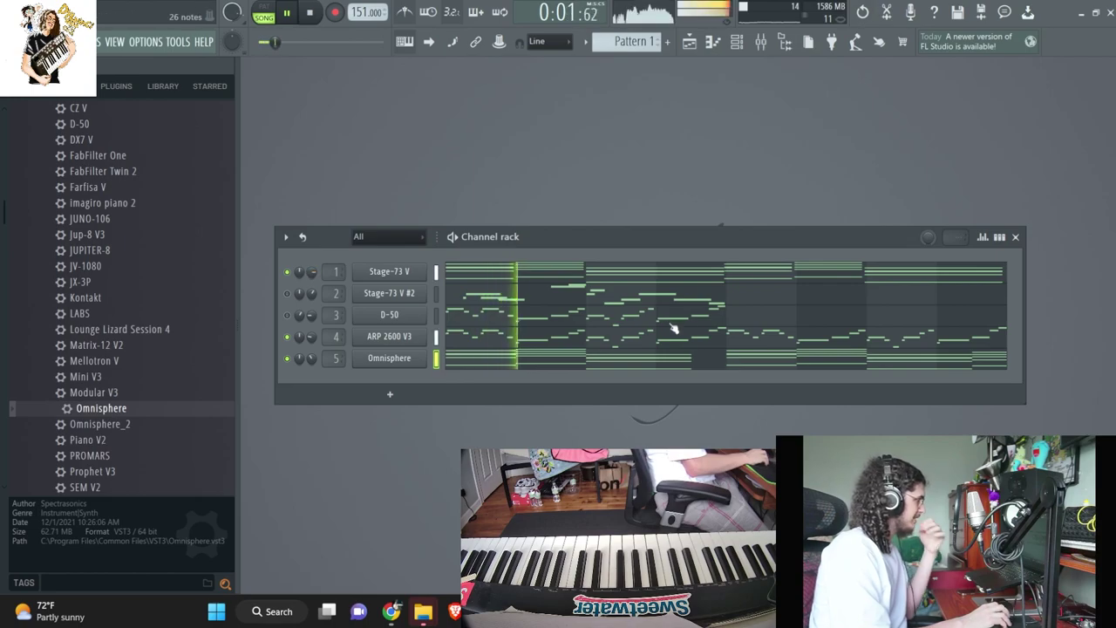
- Open the Stage-73 V chords in the piano roll and load RC-20 Retro Color into slot 3 of mixer Insert 1
{"action": "left_click", "coordinate": [694, 274]}
{"action": "scroll", "coordinate": [696, 281], "scroll_direction": "down", "scroll_amount": 5}
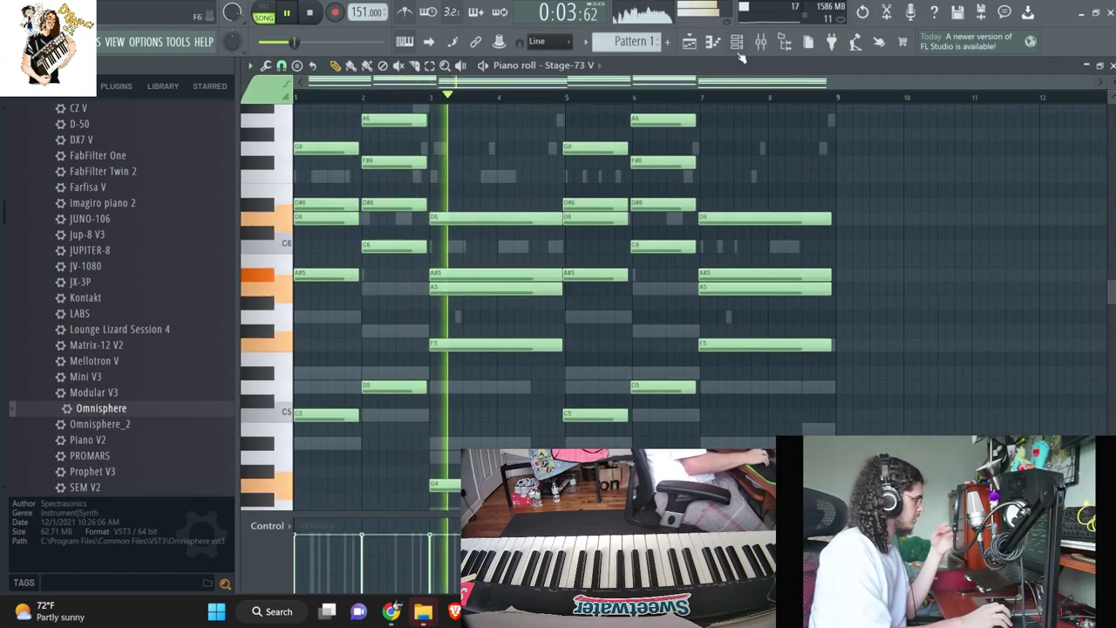
{"action": "key", "text": "F6"}
{"action": "key", "text": "F9"}
{"action": "left_click", "coordinate": [389, 306]}
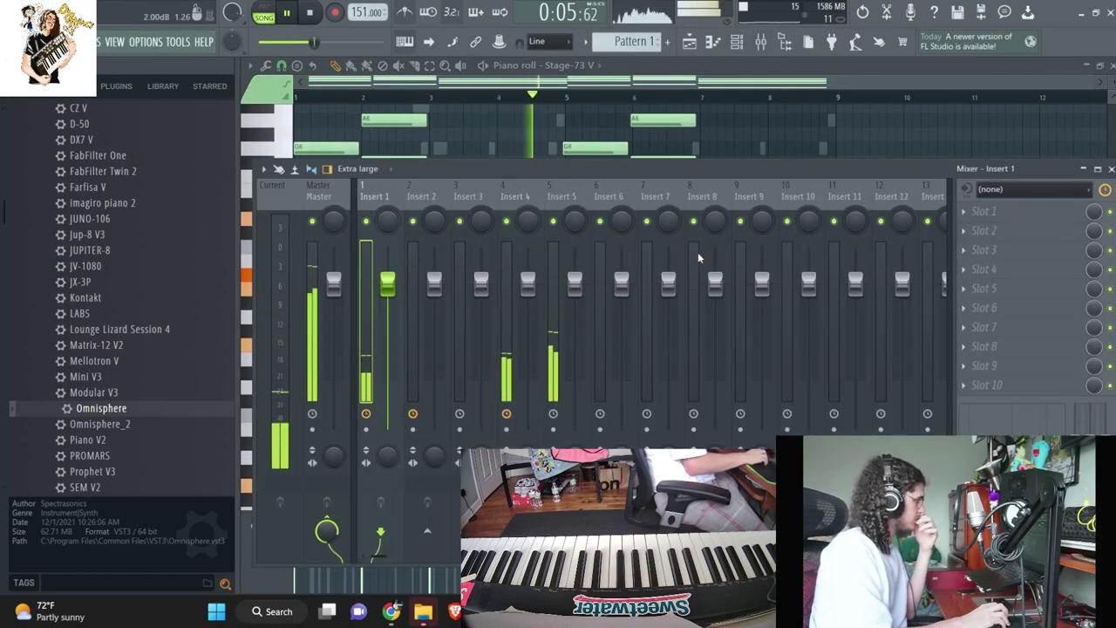
{"action": "left_click", "coordinate": [968, 251]}
{"action": "mouse_move", "coordinate": [978, 265]}
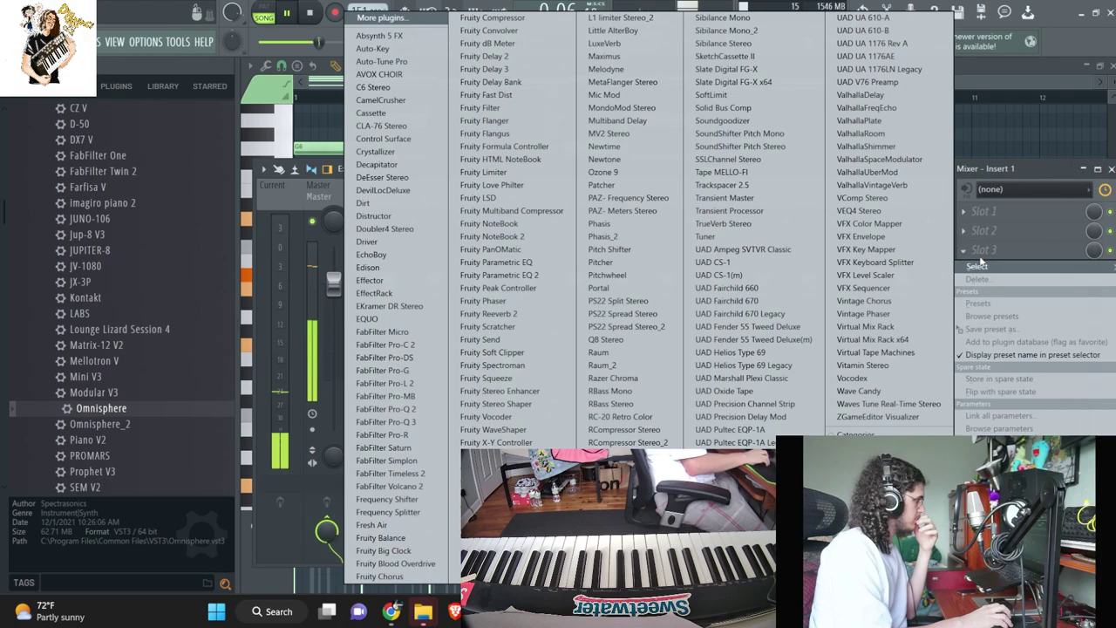
{"action": "left_click", "coordinate": [621, 416]}
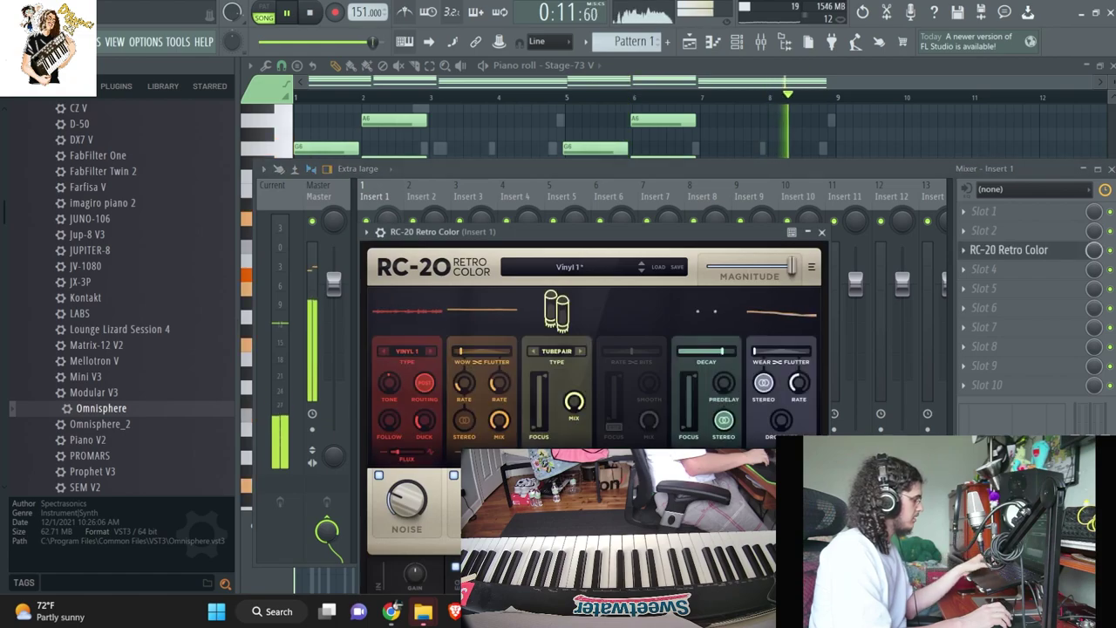
- Extend the Stage-73 V chords to close the gaps between them, and lower that channel's volume
{"action": "left_click", "coordinate": [826, 161]}
{"action": "left_click", "coordinate": [1104, 66]}
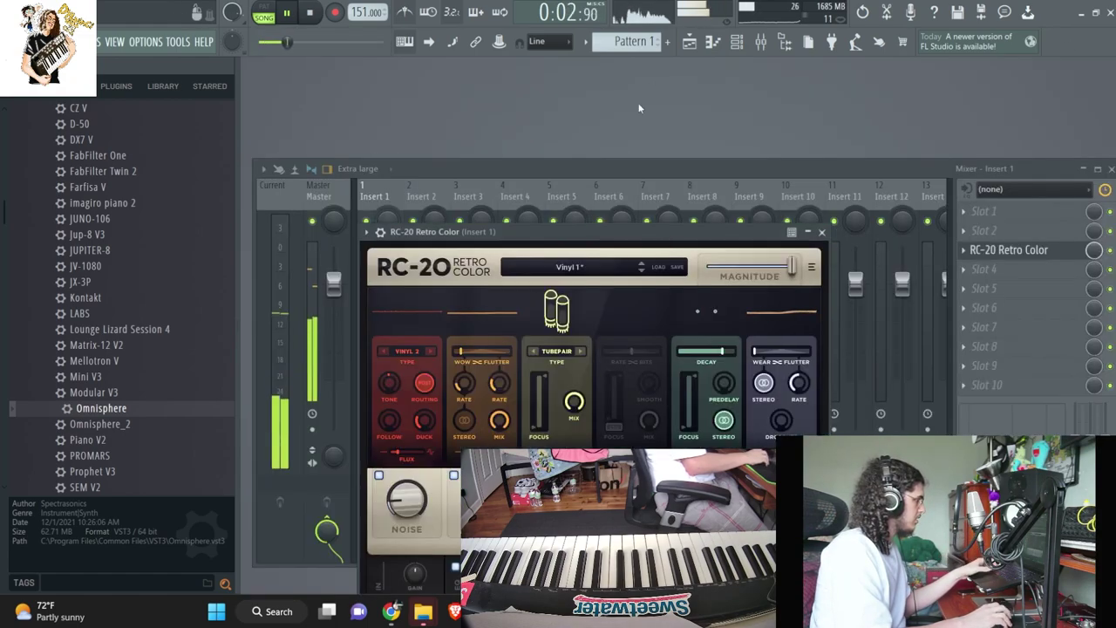
{"action": "left_click", "coordinate": [737, 42]}
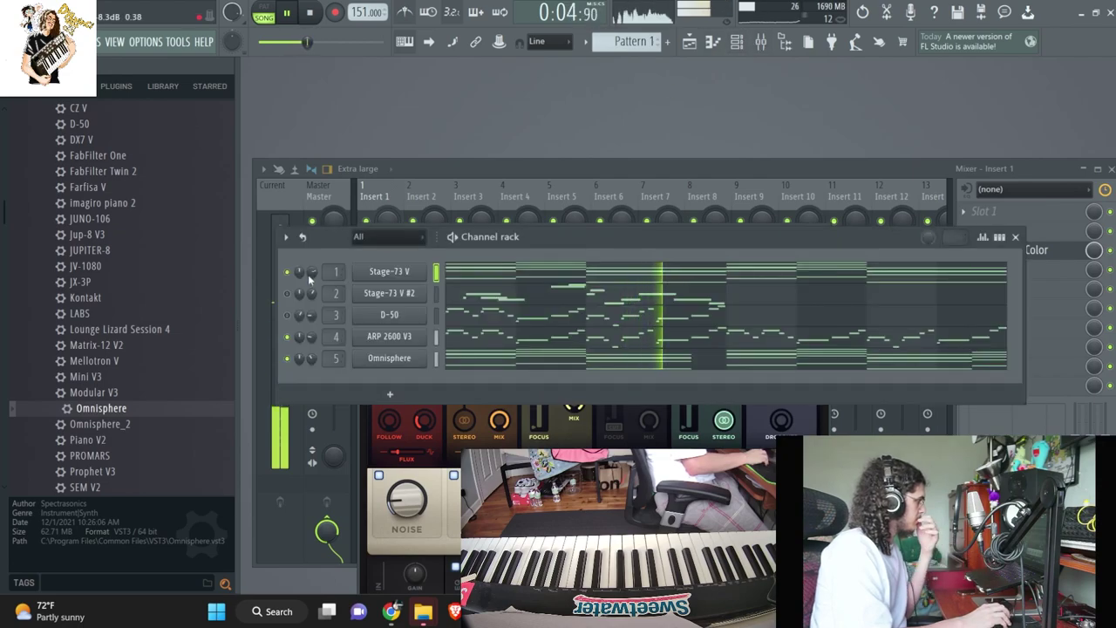
{"action": "left_click_drag", "start_coordinate": [401, 494], "coordinate": [403, 504]}
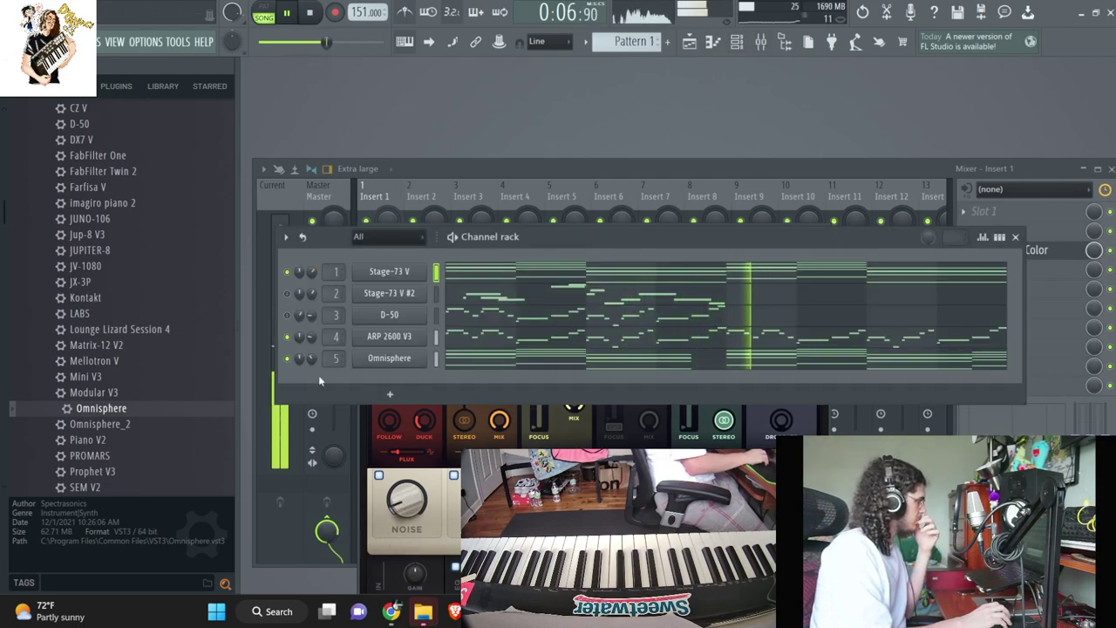
- Transpose all of Pattern 1 up 4 semitones and restart playback
{"action": "left_click", "coordinate": [586, 42]}
{"action": "left_click", "coordinate": [675, 161]}
{"action": "type", "text": "4"}
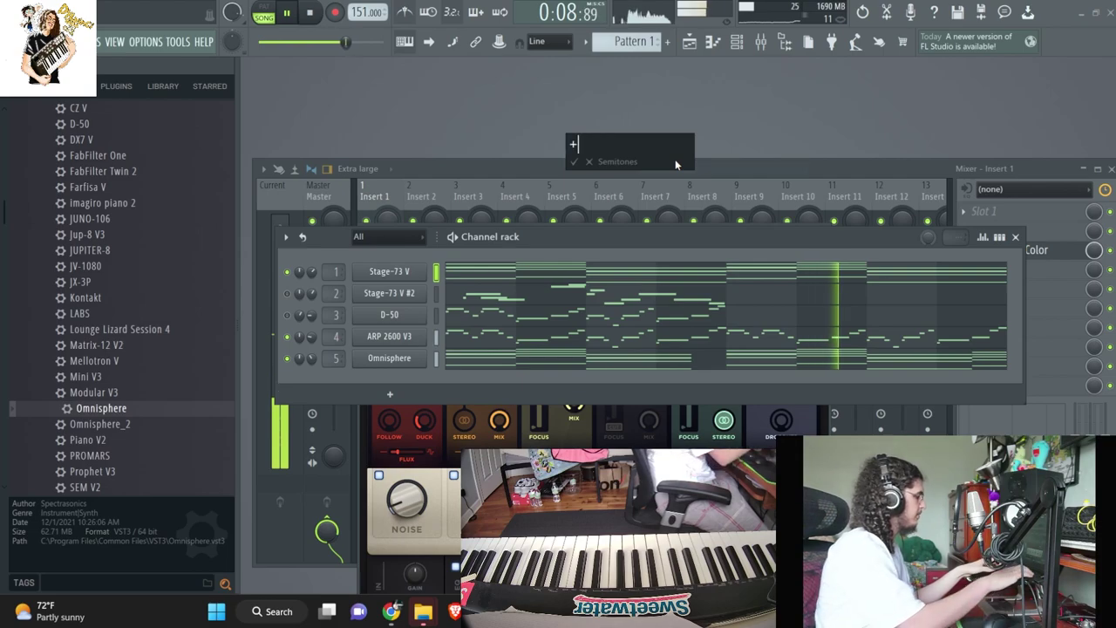
{"action": "key", "text": "Return"}
{"action": "key", "text": "space"}
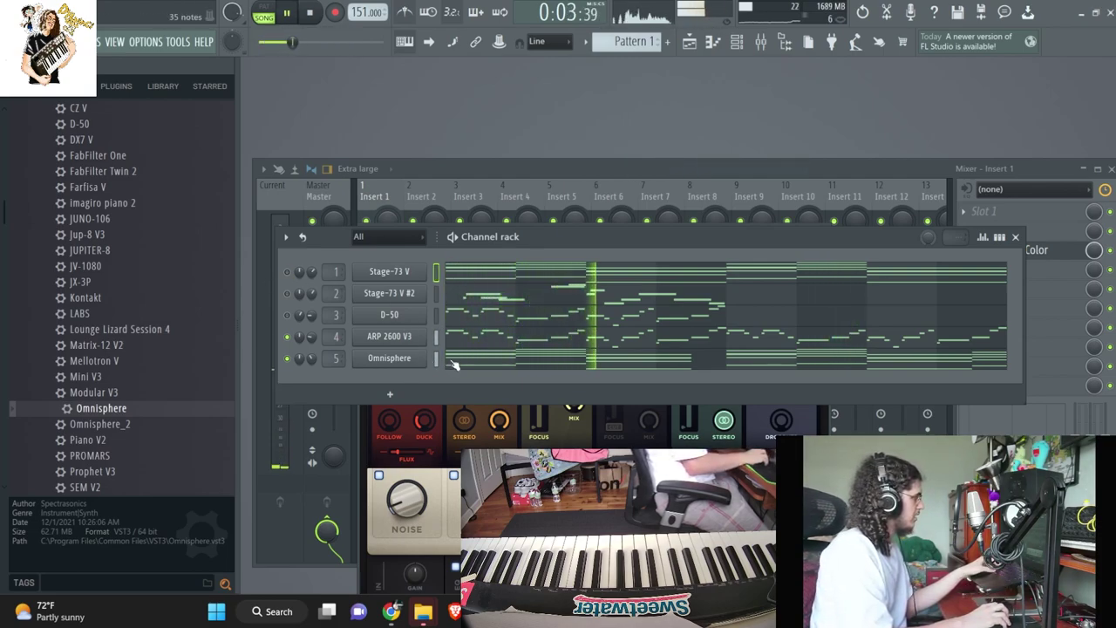
- Transpose all of Pattern 1 up 1 more semitone and restart playback
{"action": "left_click", "coordinate": [586, 42]}
{"action": "left_click", "coordinate": [718, 167]}
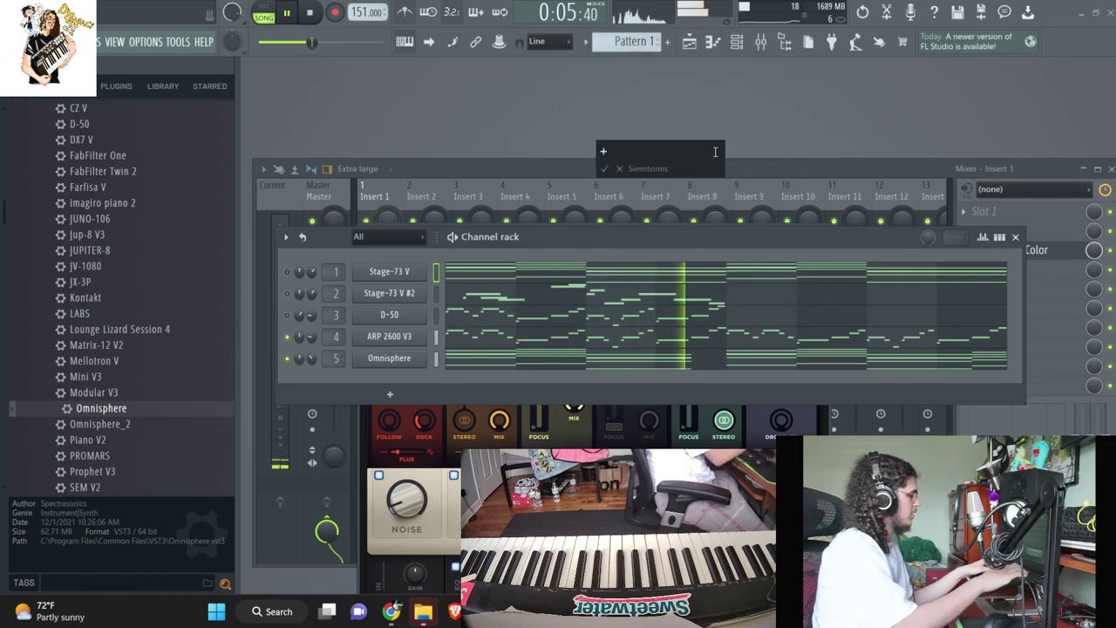
{"action": "type", "text": "1"}
{"action": "key", "text": "Return"}
{"action": "key", "text": "space"}
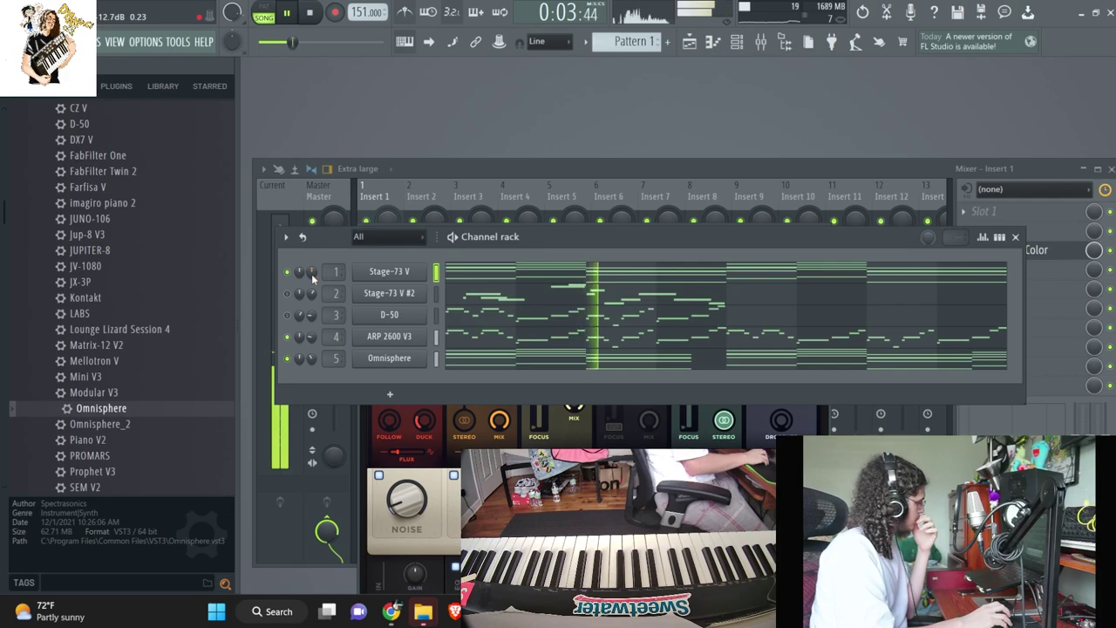
- Find SRX ORCHESTRA among the installed VST3 generators and add it as a new channel below Omnisphere
{"action": "scroll", "coordinate": [62, 279], "scroll_direction": "up", "scroll_amount": 12}
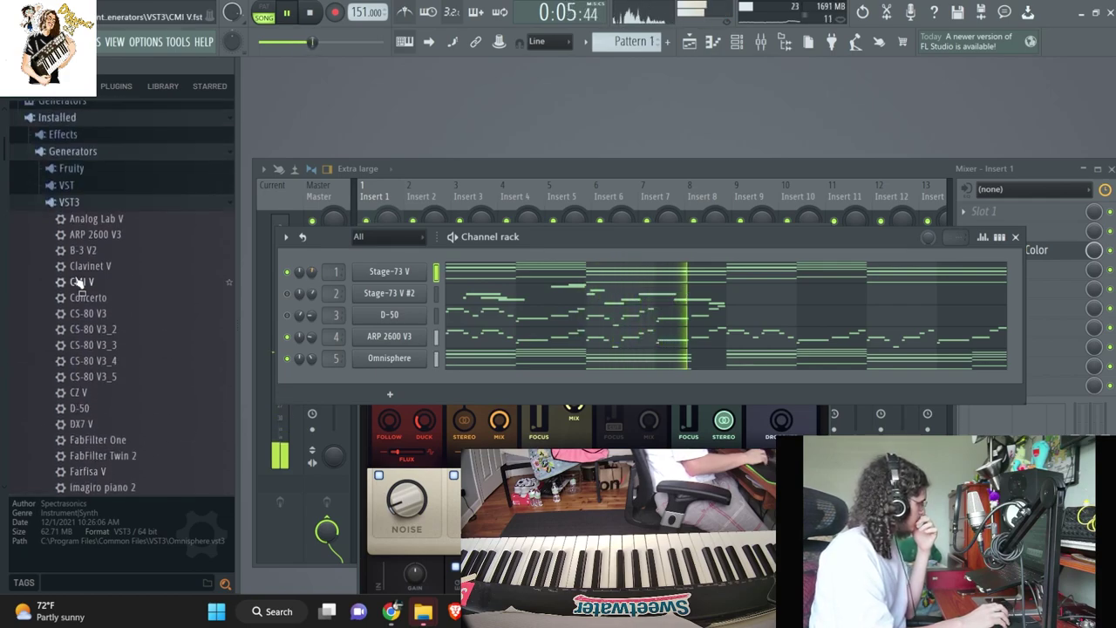
{"action": "left_click", "coordinate": [72, 264]}
{"action": "scroll", "coordinate": [96, 292], "scroll_direction": "down", "scroll_amount": 13}
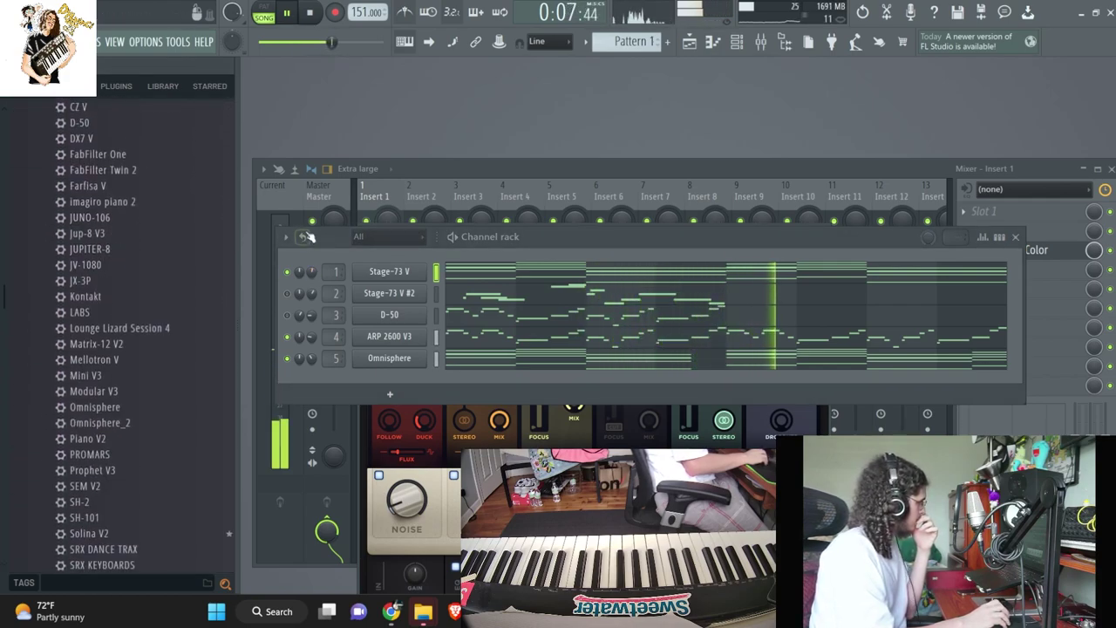
{"action": "scroll", "coordinate": [145, 319], "scroll_direction": "down", "scroll_amount": 4}
{"action": "left_click_drag", "start_coordinate": [103, 390], "coordinate": [451, 369]}
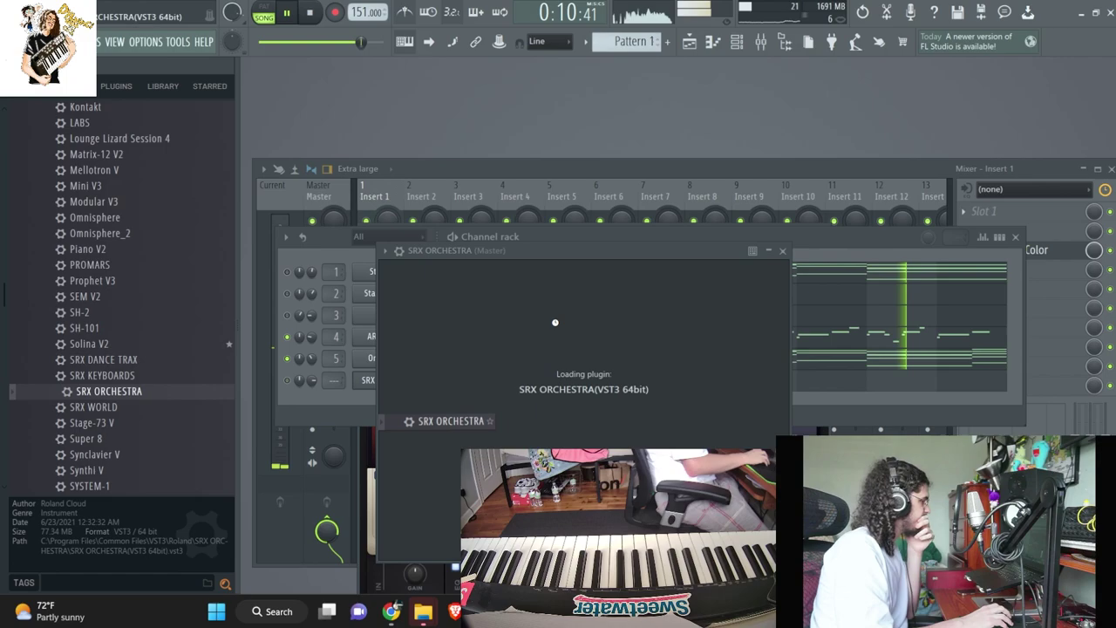
- Load patch 037 MusicBellSRX from SRX ORCHESTRA's PR-C bank
{"action": "left_click", "coordinate": [463, 305]}
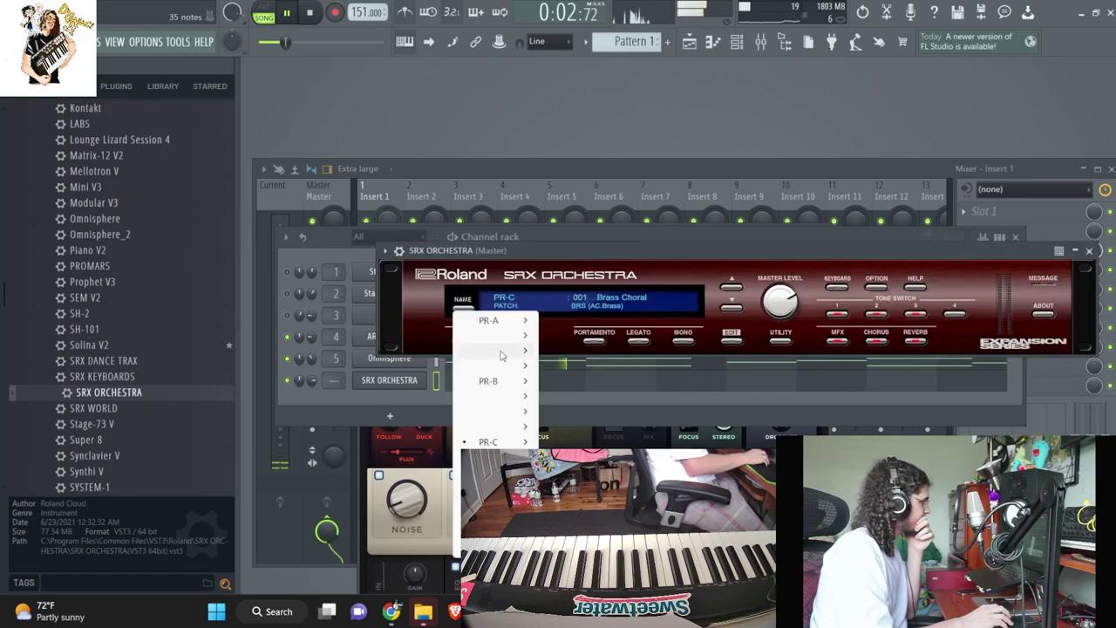
{"action": "mouse_move", "coordinate": [488, 355]}
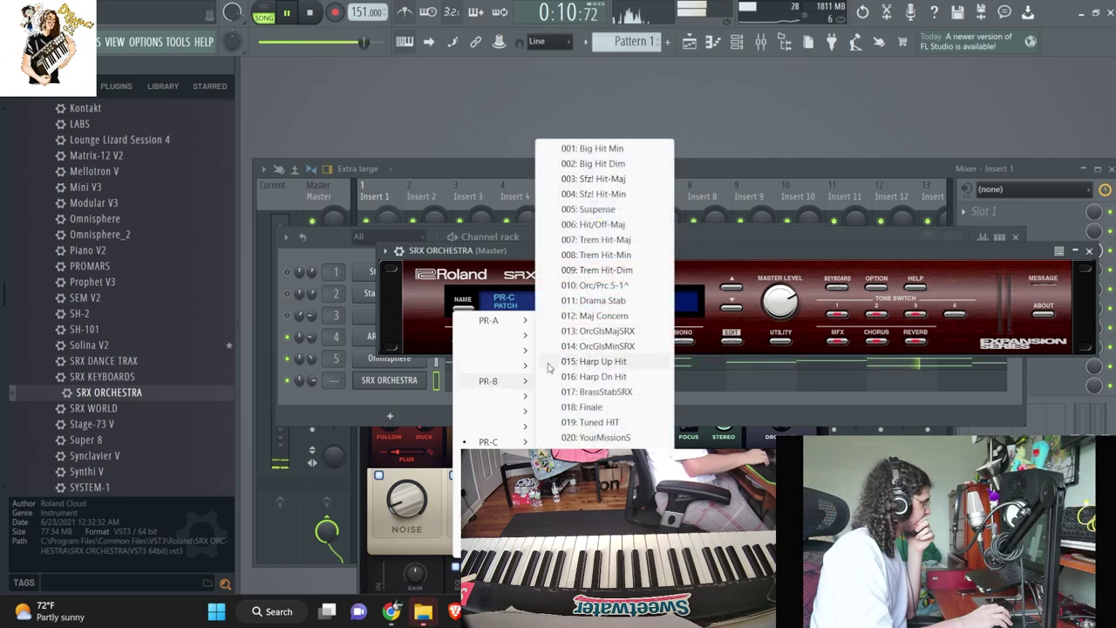
{"action": "mouse_move", "coordinate": [478, 430]}
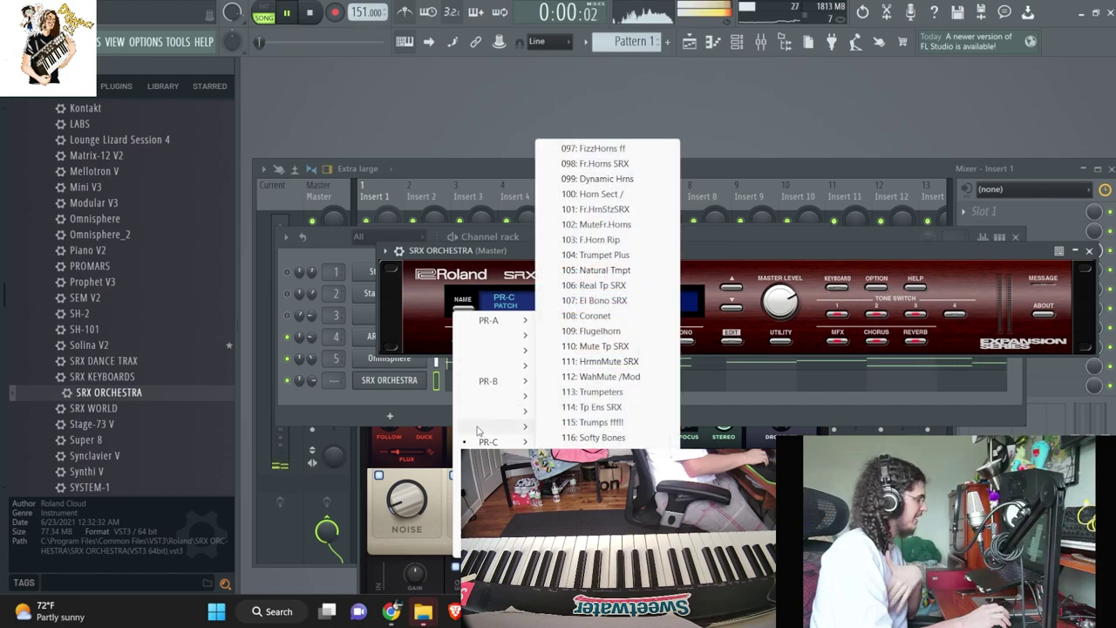
{"action": "mouse_move", "coordinate": [479, 457]}
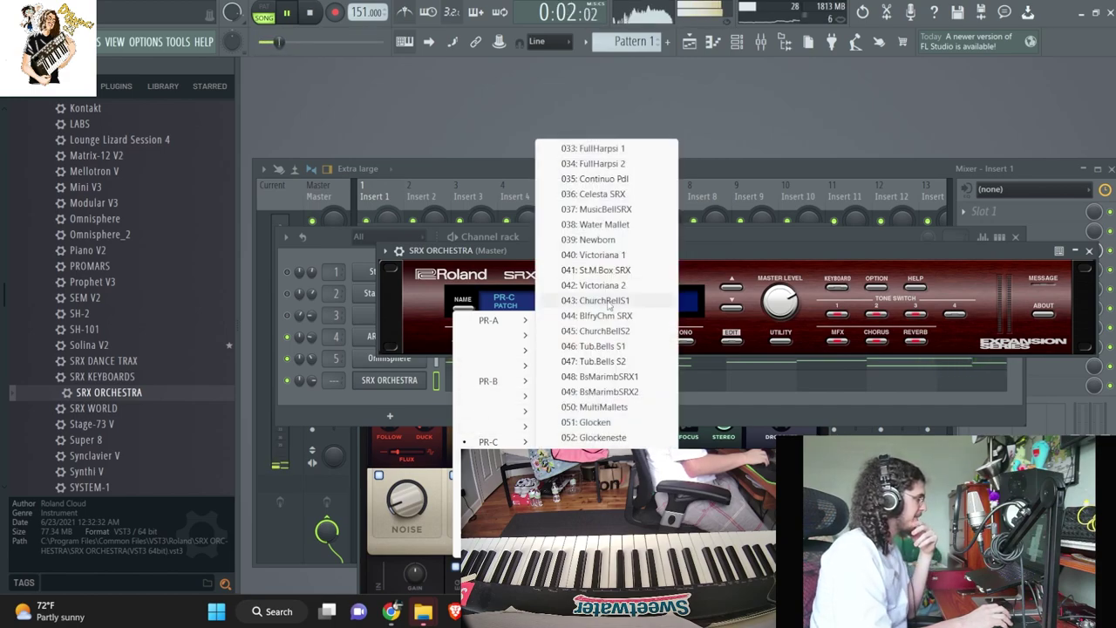
{"action": "left_click", "coordinate": [598, 210]}
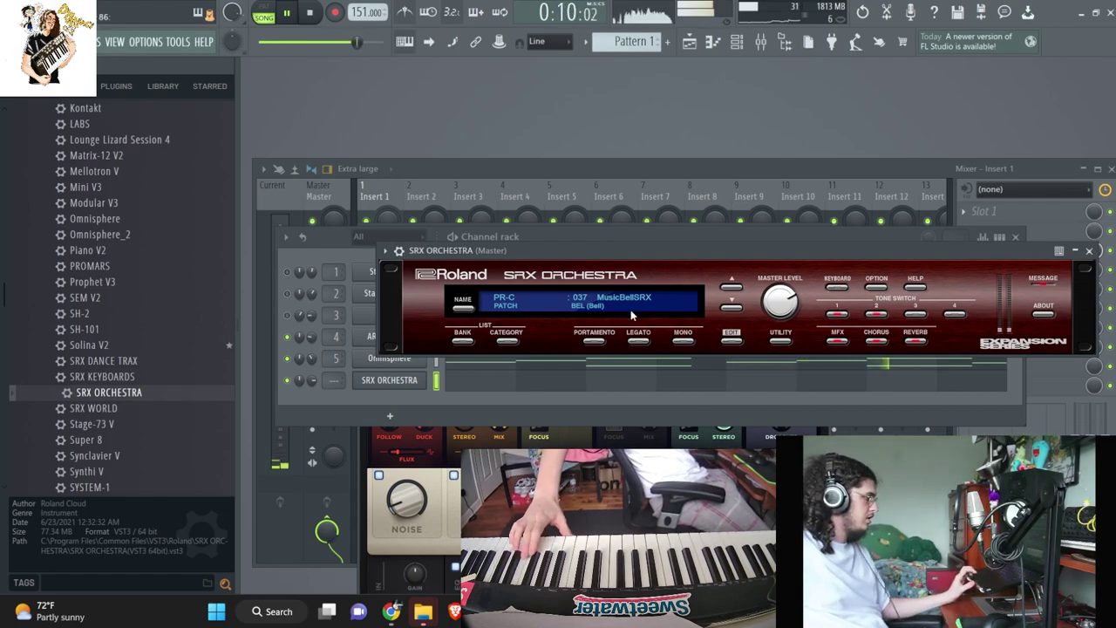
- Transpose all of Pattern 1 down 3 semitones
{"action": "left_click", "coordinate": [645, 41]}
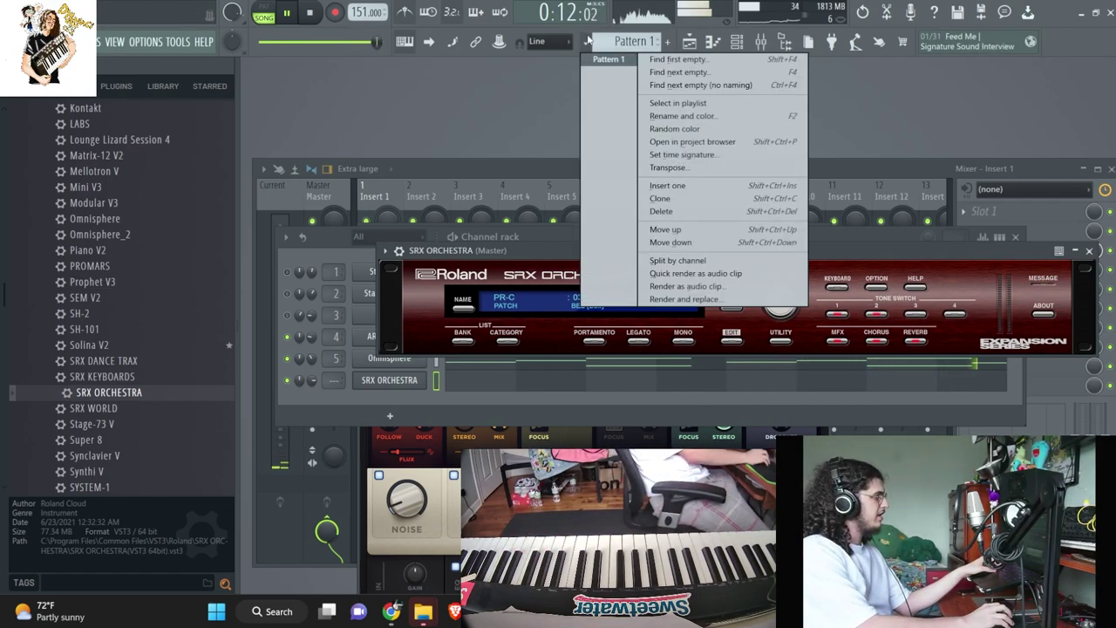
{"action": "left_click", "coordinate": [686, 162]}
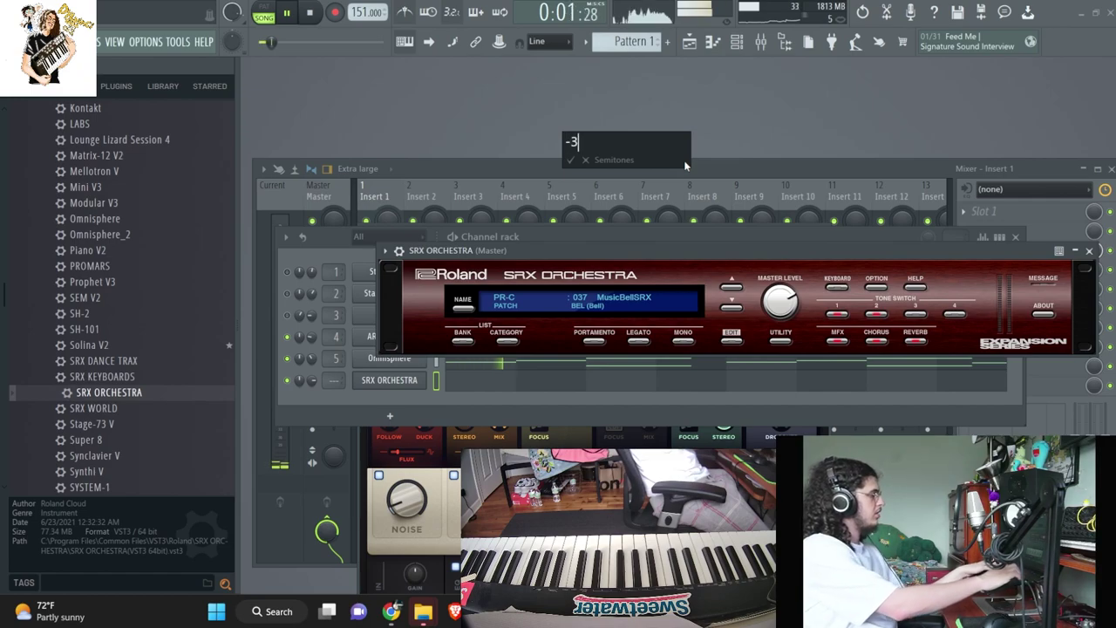
{"action": "key", "text": "Return"}
- Transpose Pattern 1 once more to adjust its key for playing along with the bell patch
{"action": "left_click", "coordinate": [584, 42]}
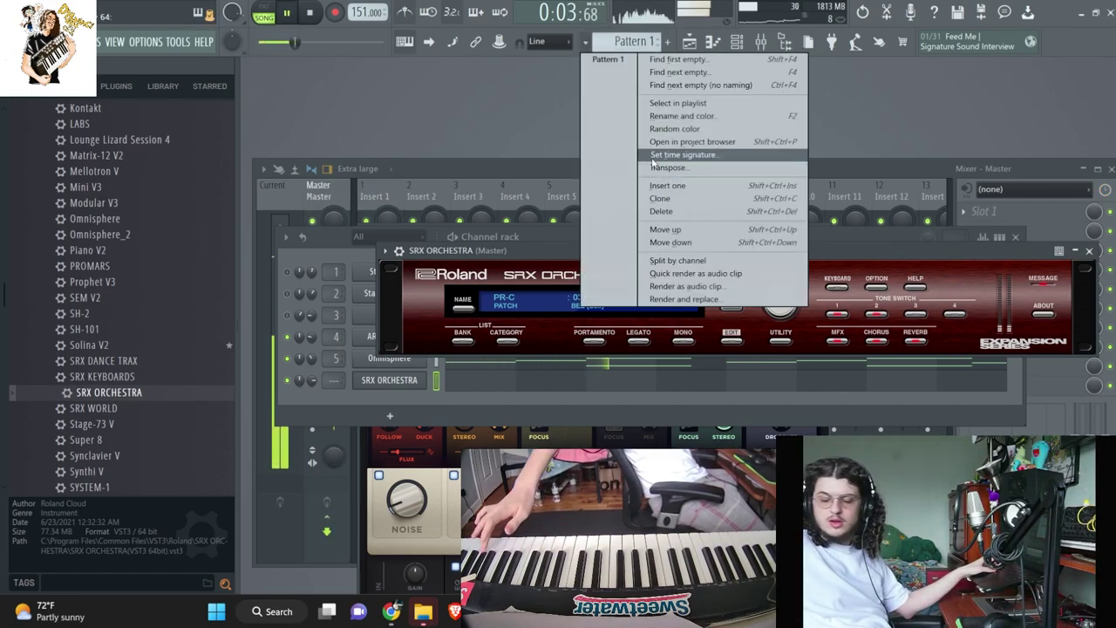
{"action": "left_click", "coordinate": [675, 163]}
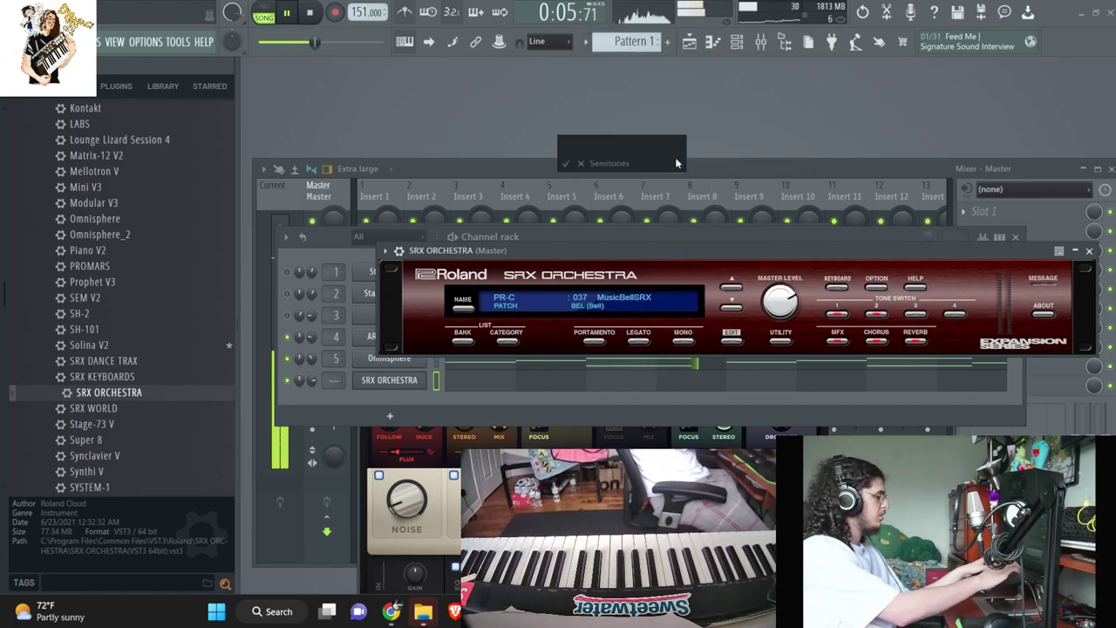
{"action": "key", "text": "Return"}
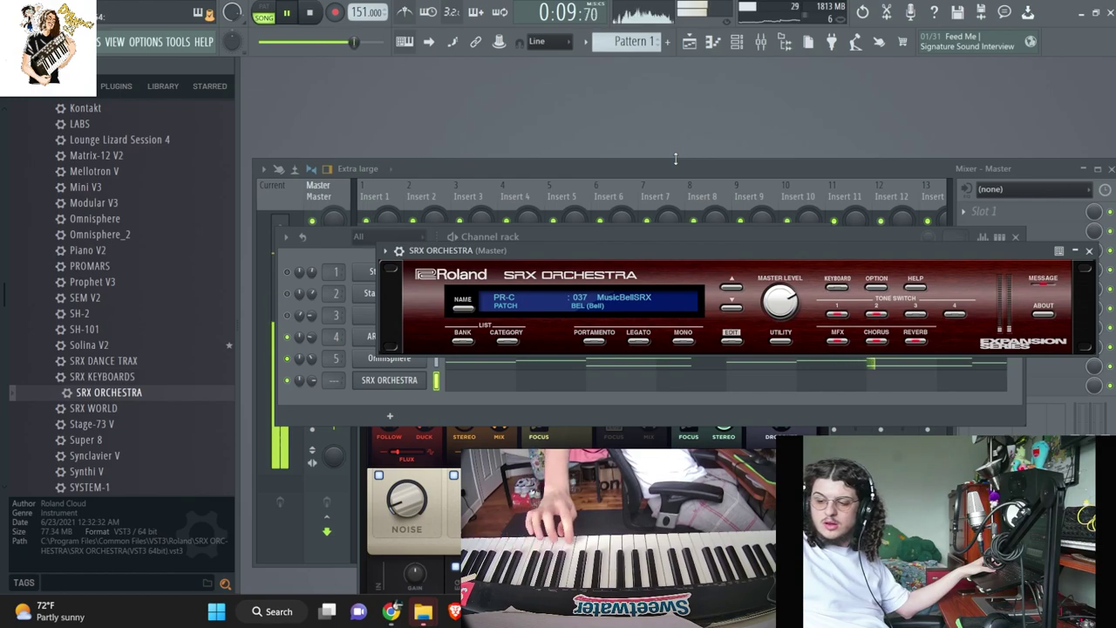
- Record the played SRX ORCHESTRA bell part into Pattern 1 as notes and automation, open its notes and disable recording
{"action": "left_click", "coordinate": [313, 13]}
{"action": "left_click", "coordinate": [335, 13]}
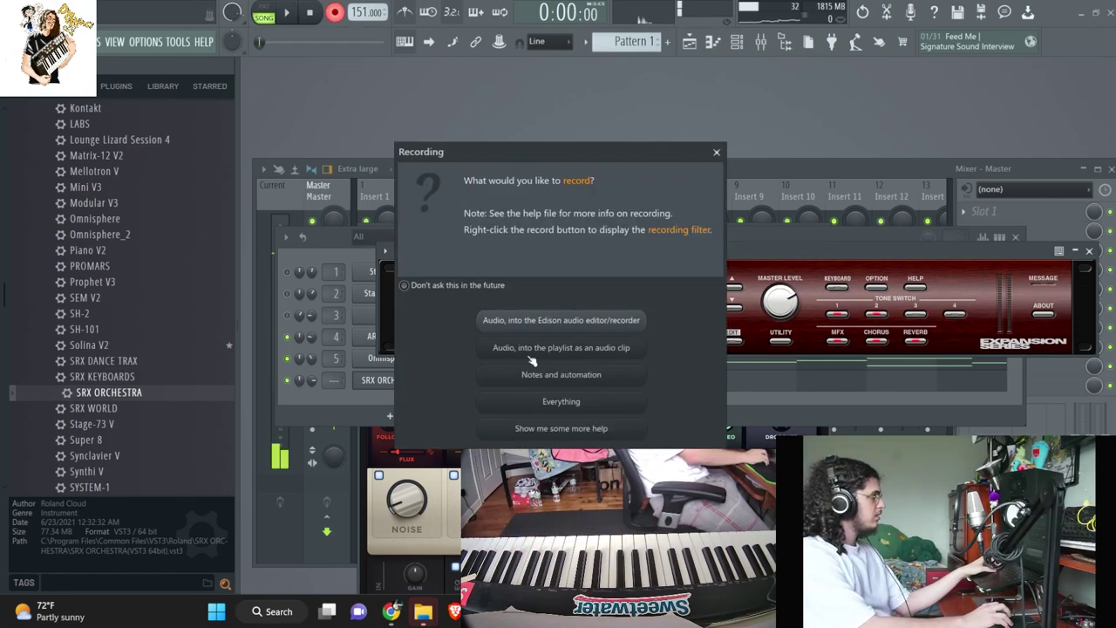
{"action": "left_click", "coordinate": [541, 375]}
{"action": "left_click", "coordinate": [366, 400]}
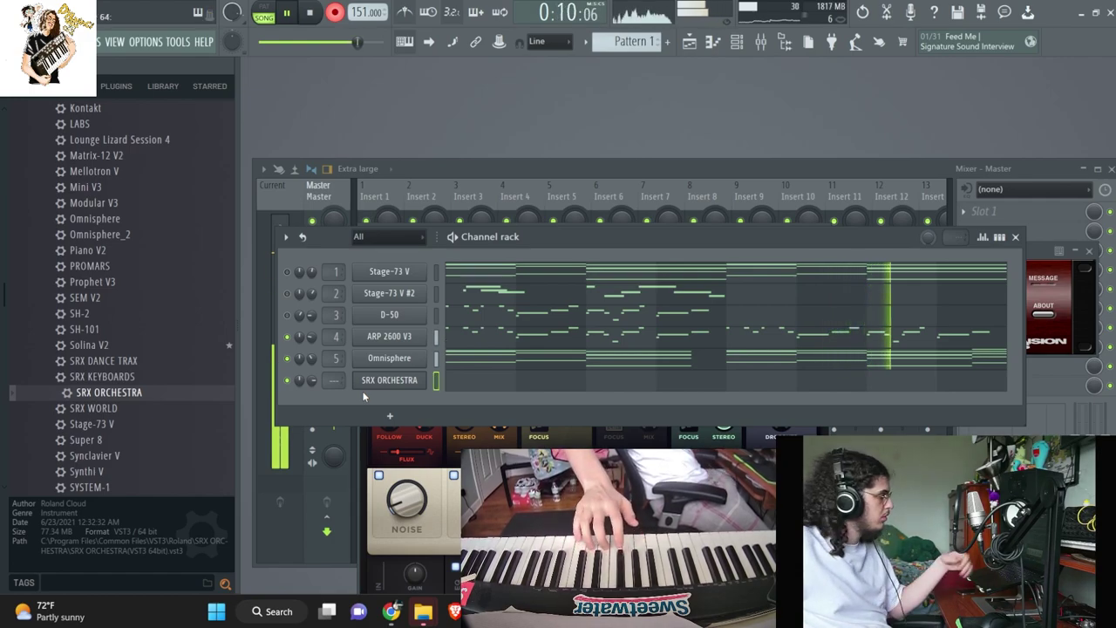
{"action": "key", "text": "space"}
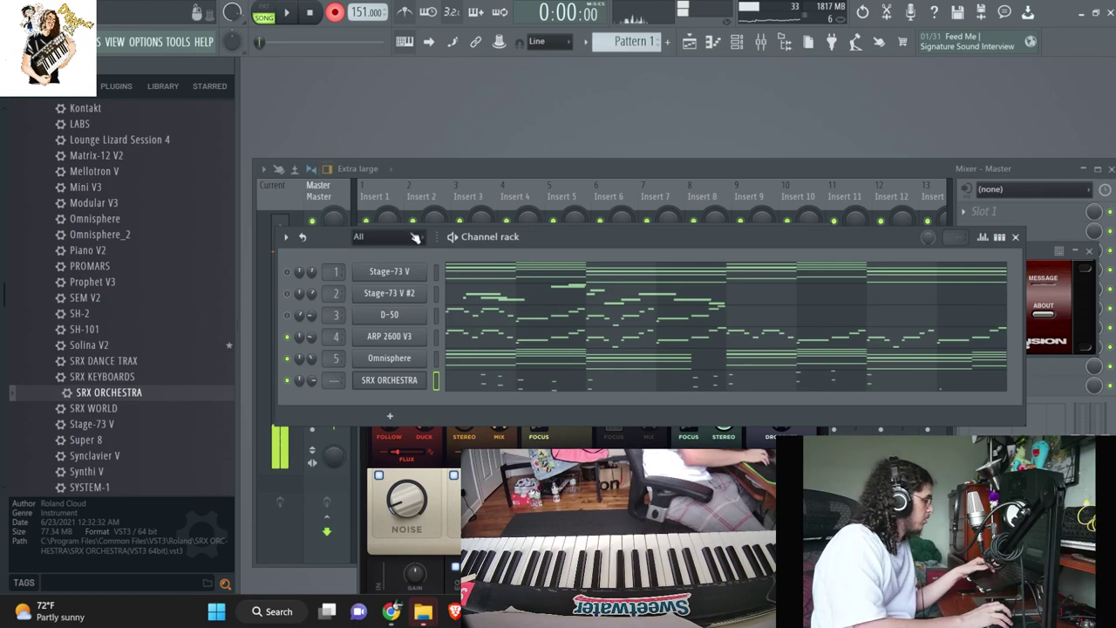
{"action": "left_click", "coordinate": [542, 389]}
{"action": "left_click", "coordinate": [336, 13]}
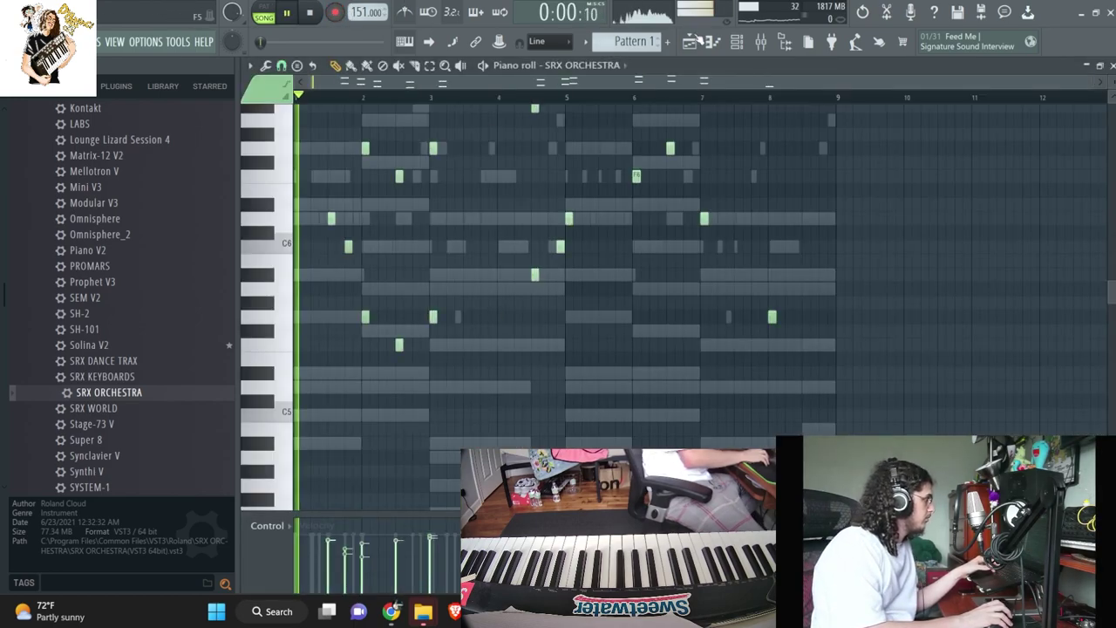
- Route SRX ORCHESTRA to mixer insert 6 and transpose all of Pattern 1 up 1 semitone
{"action": "key", "text": "F6"}
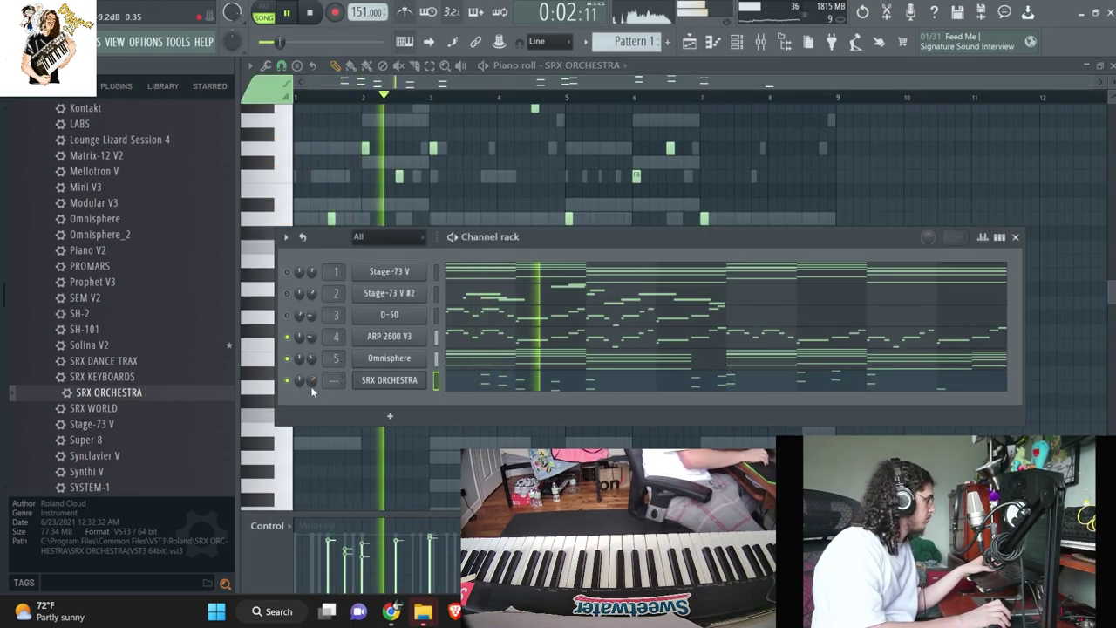
{"action": "left_click", "coordinate": [587, 44]}
{"action": "left_click", "coordinate": [733, 170]}
{"action": "type", "text": "1"}
{"action": "key", "text": "Return"}
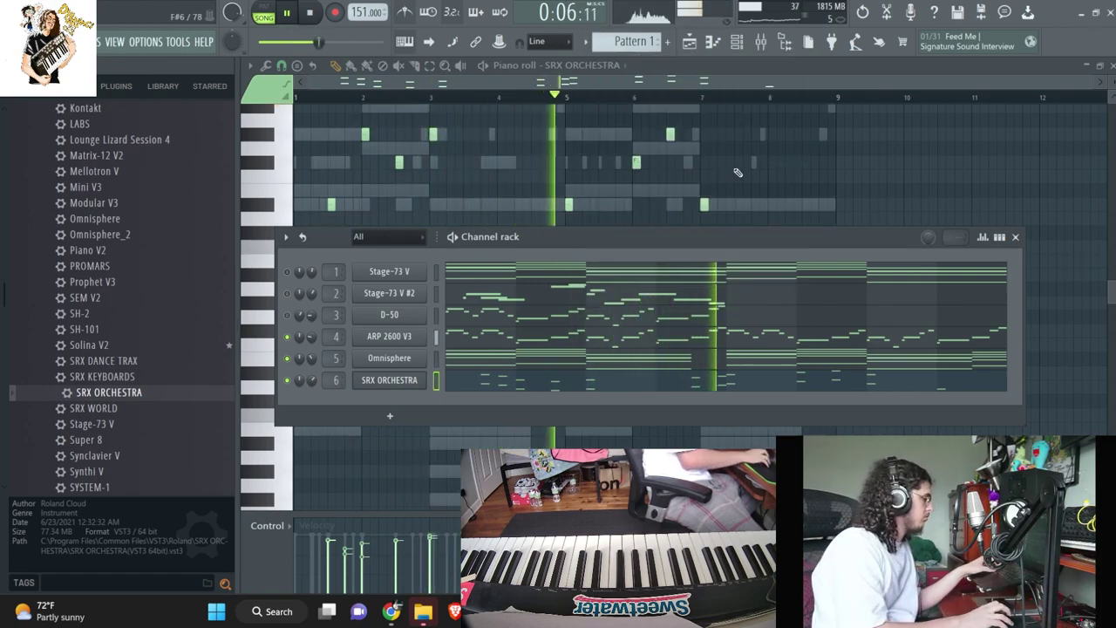
- Move the octave pair of bell notes just before bar 5 one grid step earlier
{"action": "key", "text": "F6"}
{"action": "scroll", "coordinate": [599, 276], "scroll_direction": "up", "scroll_amount": 3}
{"action": "left_click_drag", "start_coordinate": [555, 378], "coordinate": [565, 187]}
{"action": "key", "text": "shift+Left"}
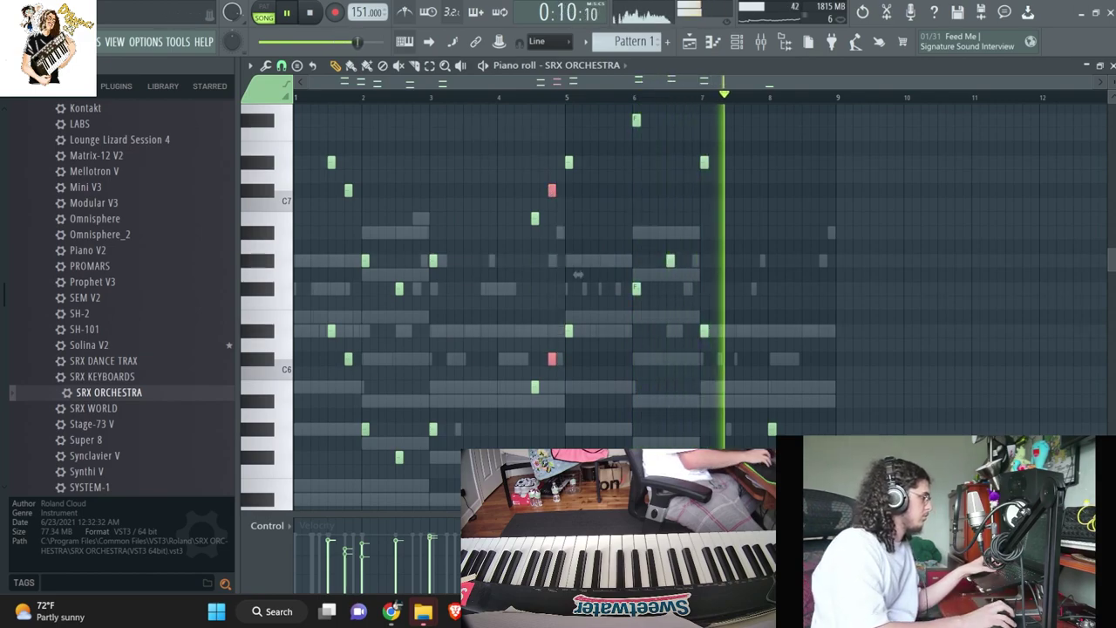
- Transpose Pattern 1 twice more, the second time up 1 semitone
{"action": "key", "text": "F7"}
{"action": "left_click", "coordinate": [585, 44]}
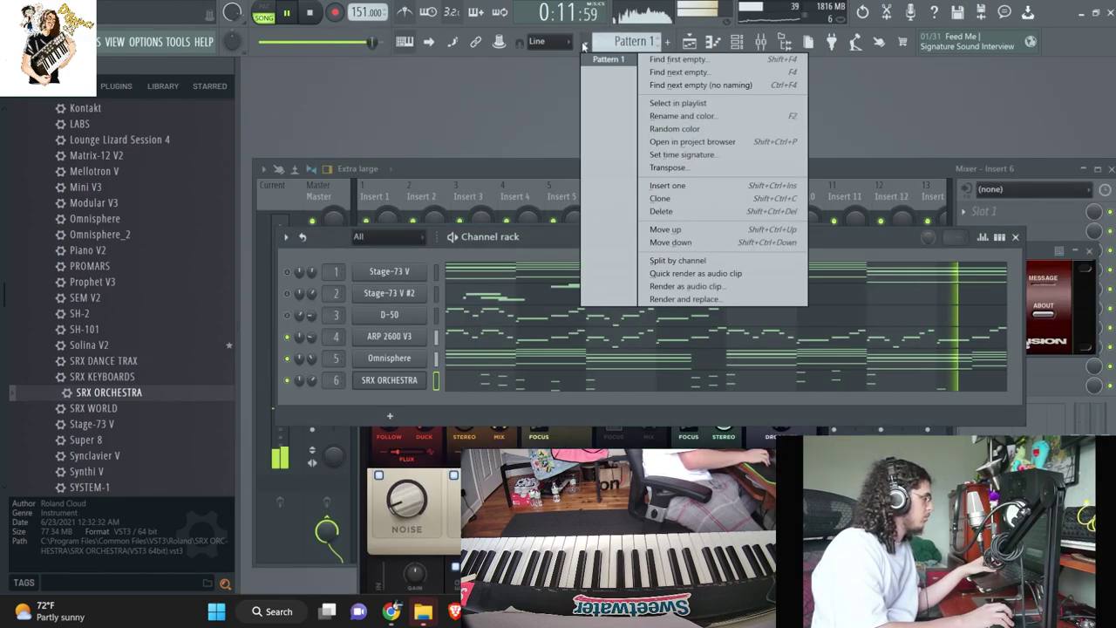
{"action": "left_click", "coordinate": [667, 166]}
{"action": "key", "text": "Return"}
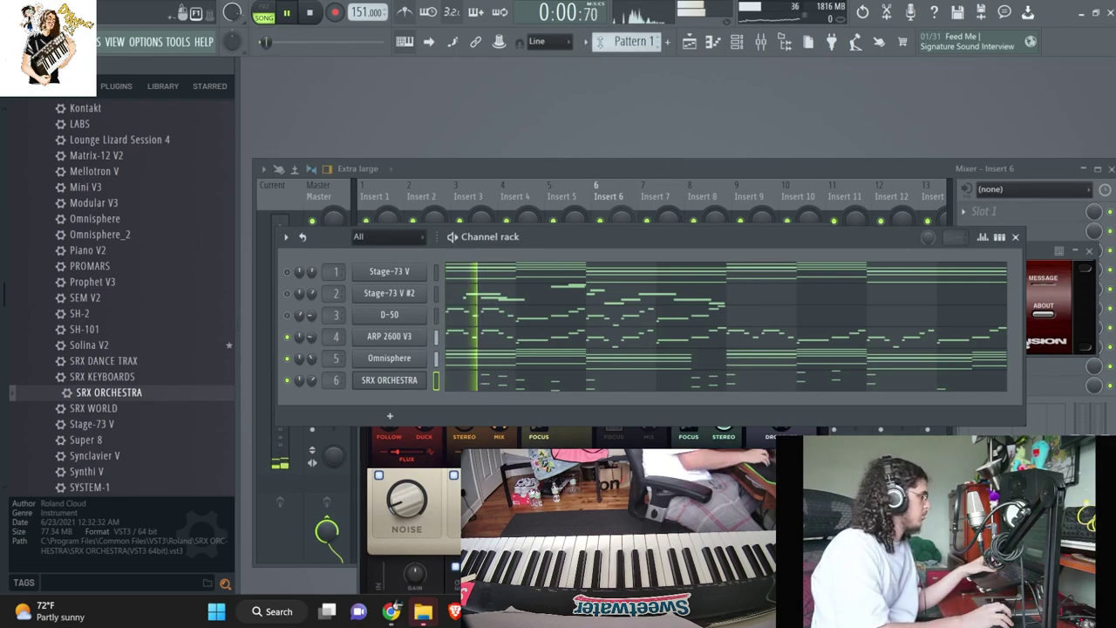
{"action": "left_click", "coordinate": [600, 43]}
{"action": "left_click", "coordinate": [653, 166]}
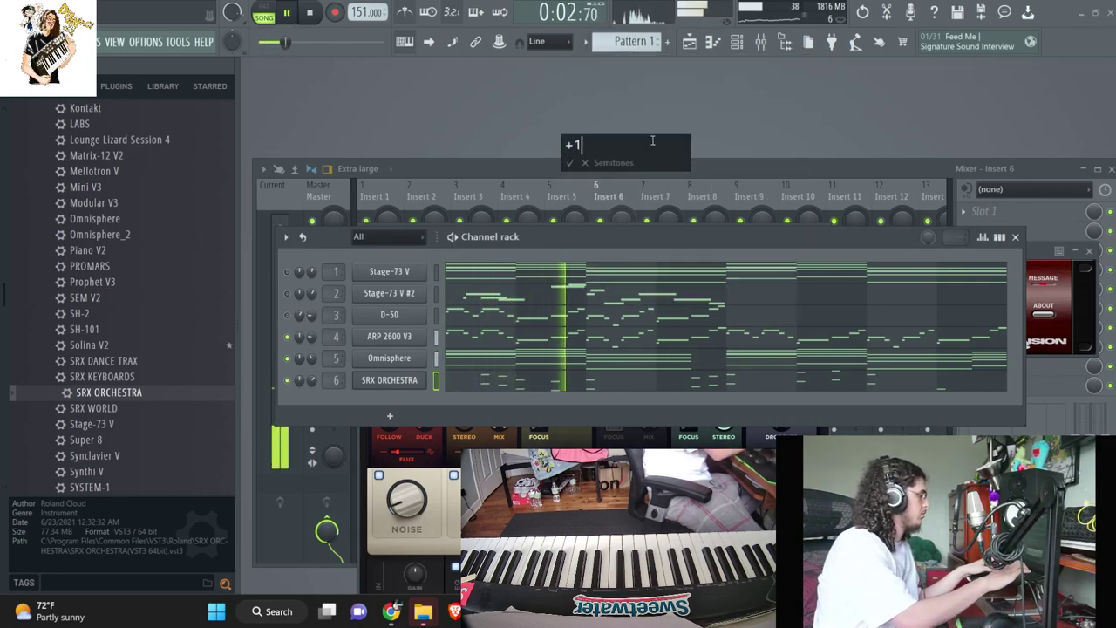
{"action": "type", "text": "+1"}
{"action": "key", "text": "Return"}
- With Omnisphere's notes open, transpose Pattern 1 up 2 more semitones, replay it and open the ARP 2600 V3 notes
{"action": "left_click", "coordinate": [537, 362]}
{"action": "scroll", "coordinate": [521, 355], "scroll_direction": "up", "scroll_amount": 1}
{"action": "scroll", "coordinate": [522, 355], "scroll_direction": "down", "scroll_amount": 4}
{"action": "key", "text": "space"}
{"action": "key", "text": "space"}
{"action": "key", "text": "F6"}
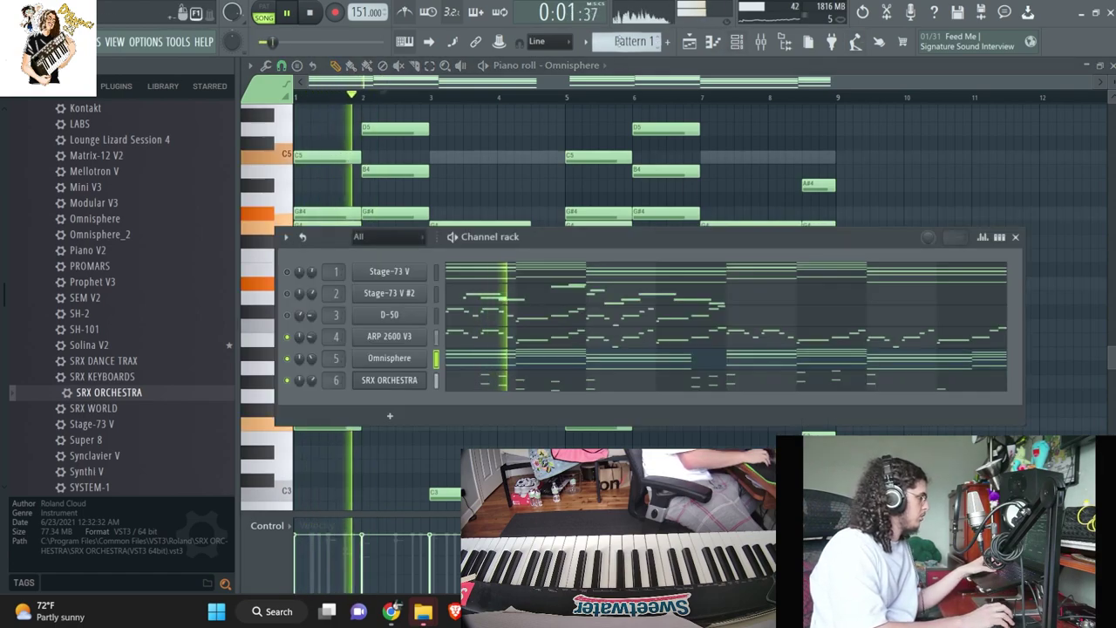
{"action": "left_click", "coordinate": [615, 41]}
{"action": "left_click", "coordinate": [741, 172]}
{"action": "scroll", "coordinate": [736, 162], "scroll_direction": "up", "scroll_amount": 2}
{"action": "key", "text": "Return"}
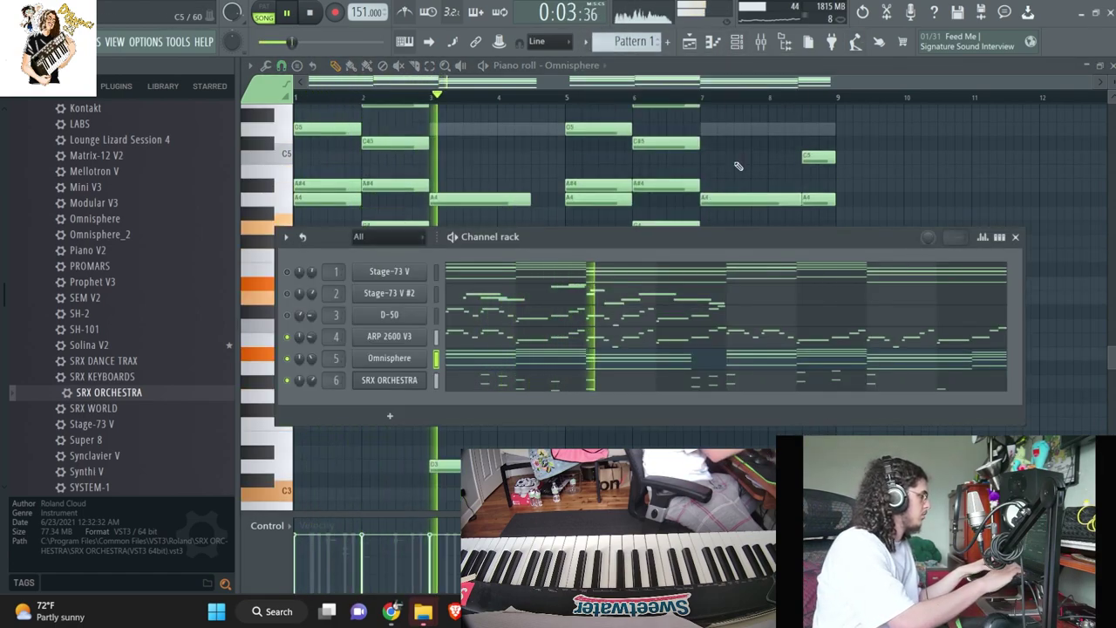
{"action": "key", "text": "space"}
{"action": "key", "text": "space"}
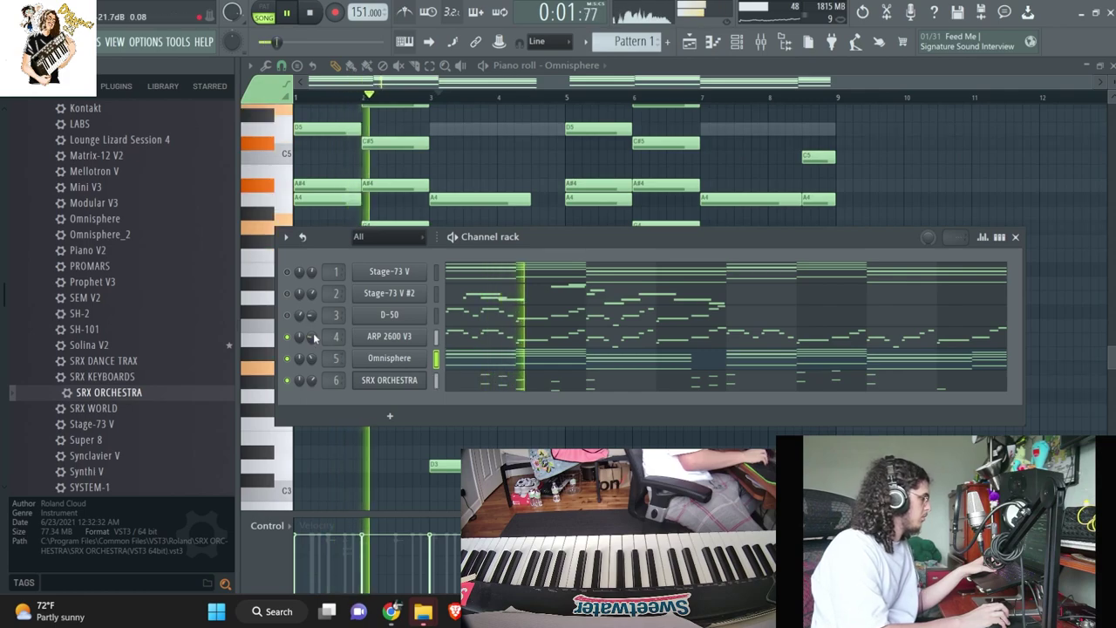
{"action": "left_click", "coordinate": [451, 337]}
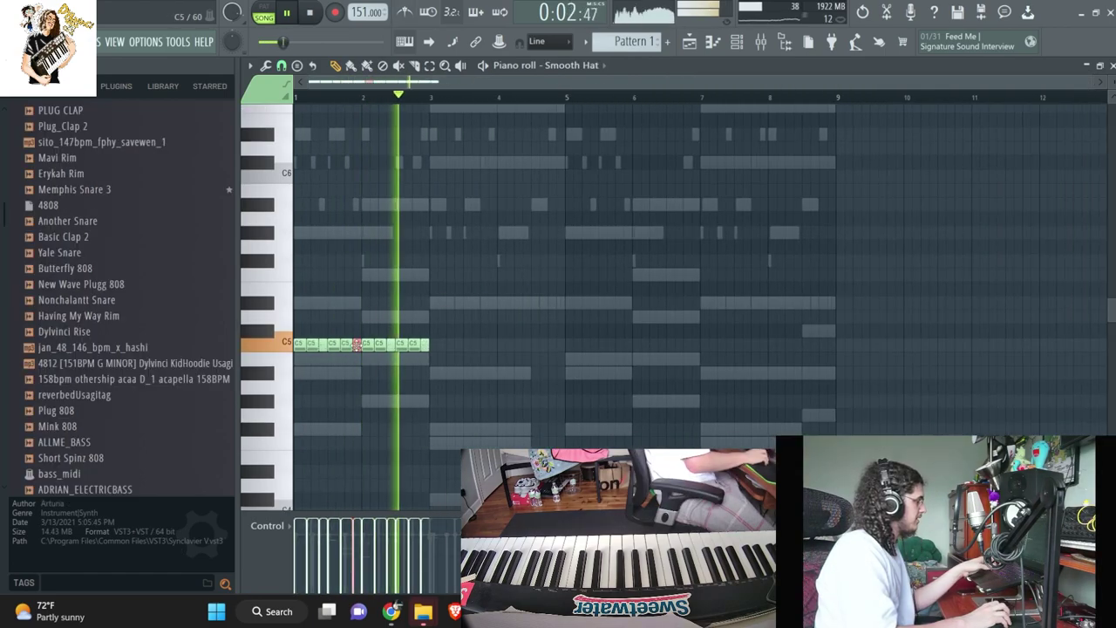
- Chop the selected Smooth Hat note just before bar 2 into a short roll and delete the hat note following it
{"action": "key", "text": "alt+u"}
{"action": "left_click_drag", "start_coordinate": [523, 266], "coordinate": [523, 284]}
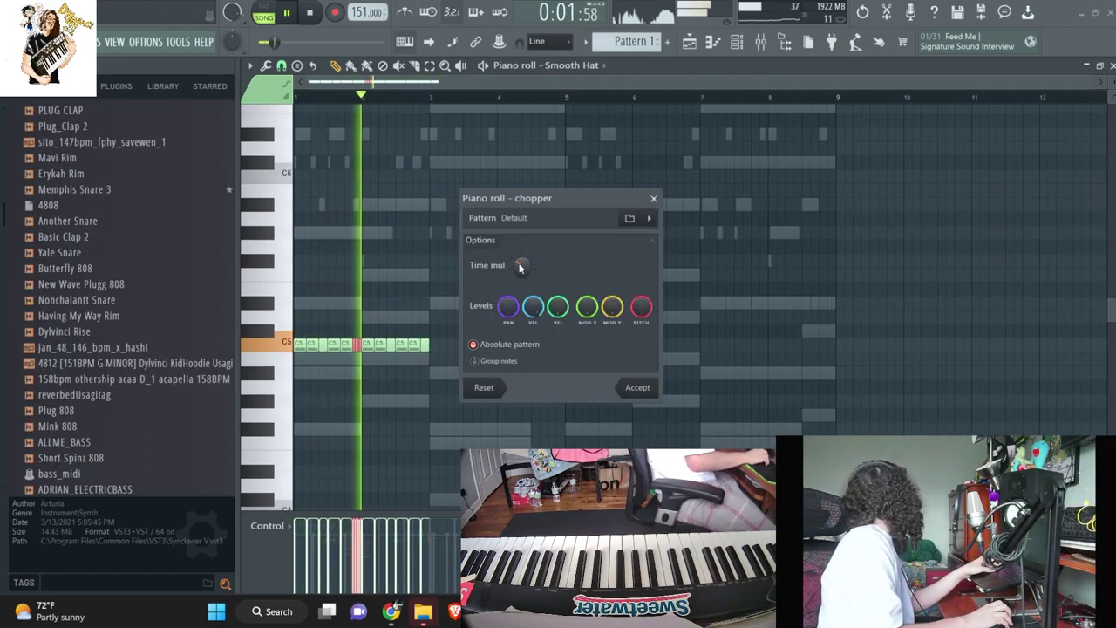
{"action": "left_click", "coordinate": [638, 387]}
{"action": "right_click", "coordinate": [402, 345]}
{"action": "key", "text": "ctrl+z"}
{"action": "key", "text": "space"}
{"action": "key", "text": "space"}
{"action": "right_click", "coordinate": [410, 347]}
{"action": "left_click", "coordinate": [406, 298], "text": "ctrl"}
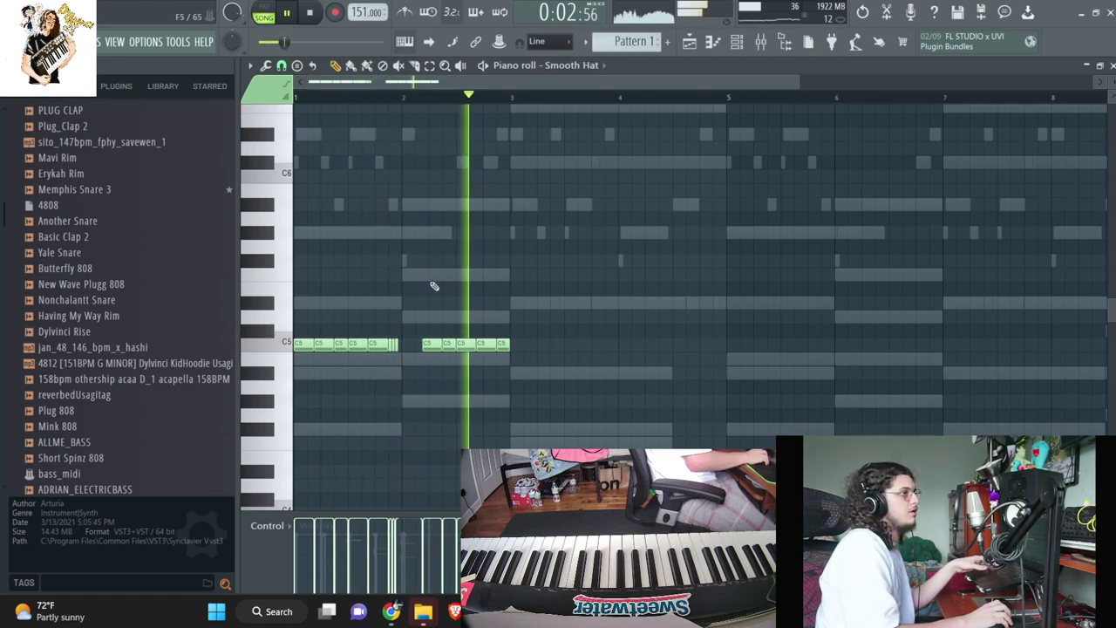
- Add a lower-pitched Smooth Hat note at the start of bar 2 and repeat the two-bar hat pattern across the loop
{"action": "scroll", "coordinate": [419, 339], "scroll_direction": "up", "scroll_amount": 3}
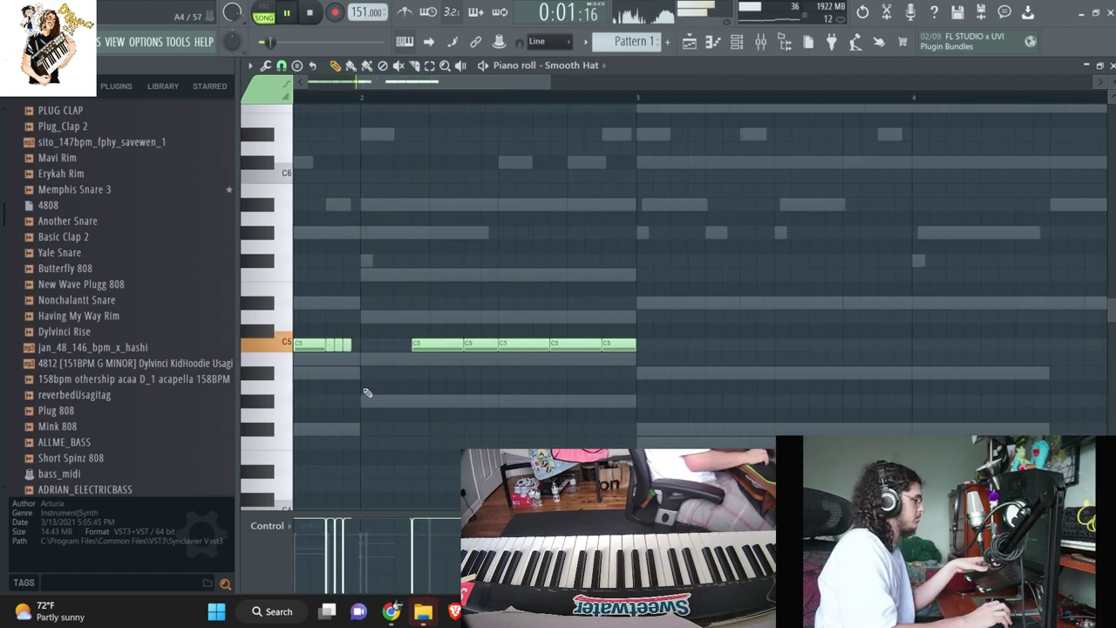
{"action": "left_click", "coordinate": [368, 399]}
{"action": "right_click", "coordinate": [371, 404]}
{"action": "left_click_drag", "start_coordinate": [371, 429], "coordinate": [375, 497]}
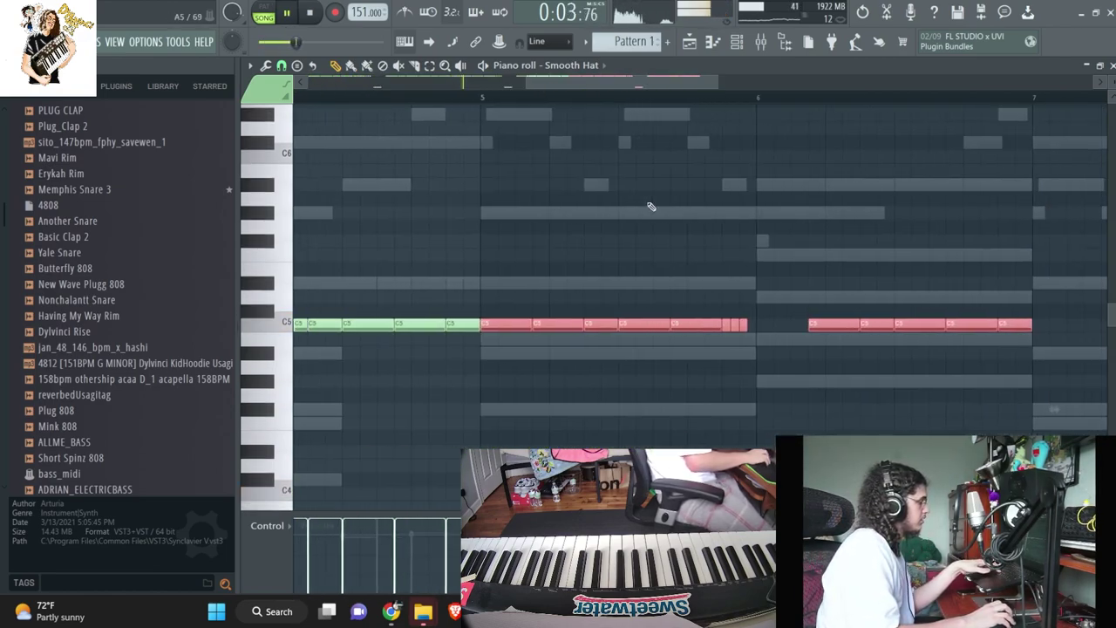
- Add the Yale Snare sample from the recent files as a channel below Plugg Snare and open its piano roll
{"action": "left_click", "coordinate": [737, 44]}
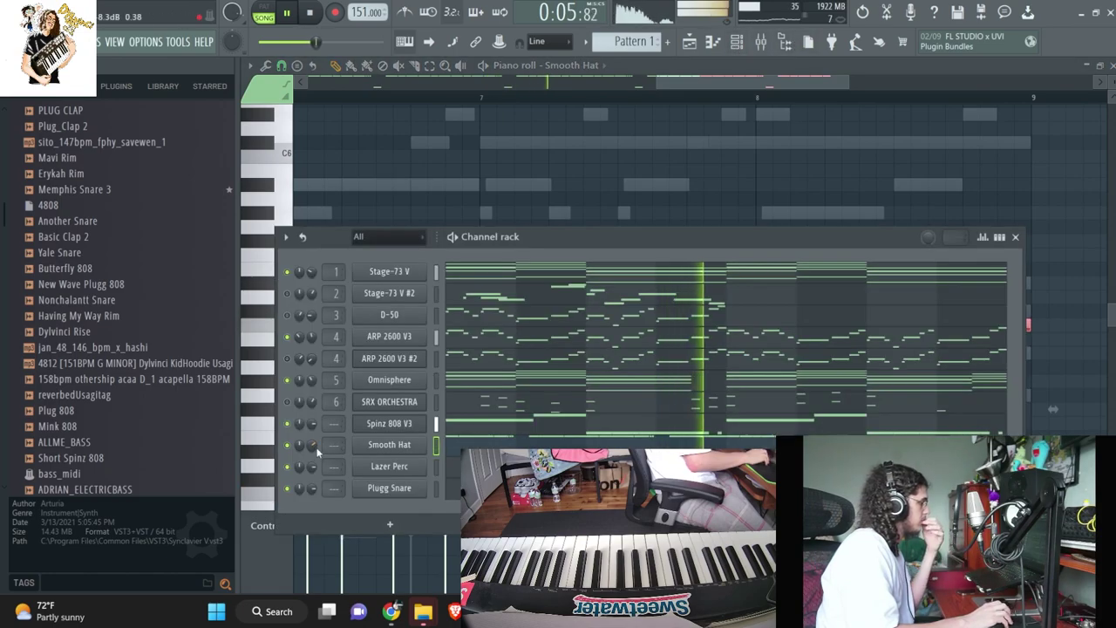
{"action": "scroll", "coordinate": [90, 336], "scroll_direction": "up", "scroll_amount": 2}
{"action": "left_click", "coordinate": [79, 347]}
{"action": "scroll", "coordinate": [87, 419], "scroll_direction": "up", "scroll_amount": 2}
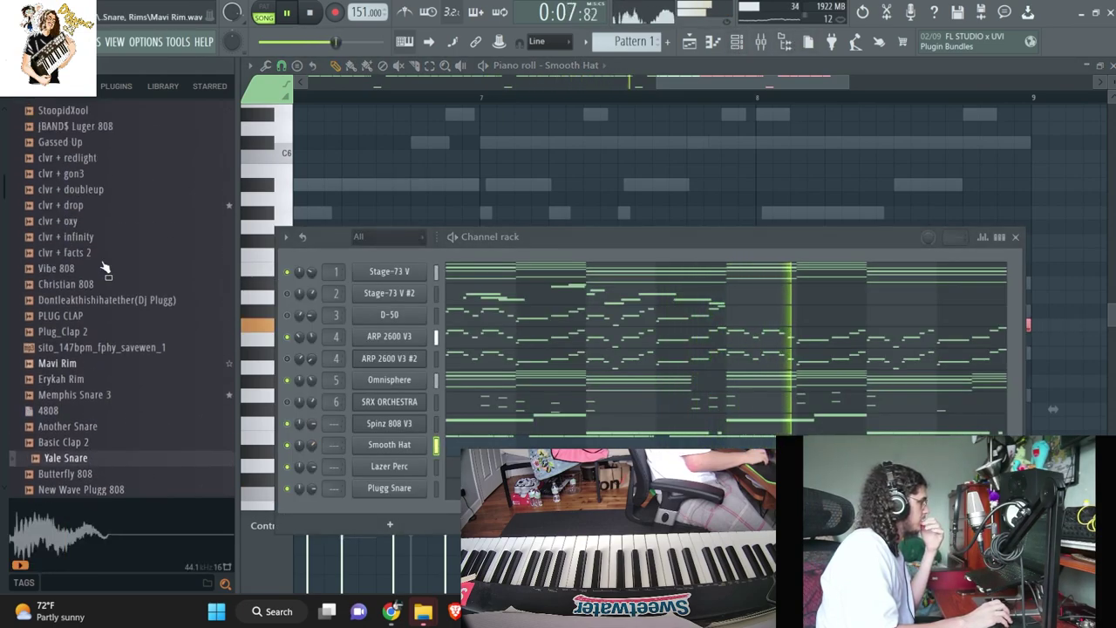
{"action": "left_click_drag", "start_coordinate": [82, 445], "coordinate": [387, 508]}
{"action": "right_click", "coordinate": [389, 509]}
{"action": "left_click", "coordinate": [421, 356]}
{"action": "scroll", "coordinate": [417, 314], "scroll_direction": "down", "scroll_amount": 3}
- Place Yale Snare hits on C5 halfway through bars 2, 4, 6 and 8
{"action": "left_click", "coordinate": [396, 324]}
{"action": "left_click", "coordinate": [535, 324]}
{"action": "left_click", "coordinate": [670, 325]}
{"action": "left_click", "coordinate": [806, 324]}
{"action": "left_click", "coordinate": [651, 239]}
- Raise the project tempo to 154 BPM and review the channels alongside mixer insert 4's effects
{"action": "left_click_drag", "start_coordinate": [359, 13], "coordinate": [359, 5]}
{"action": "left_click", "coordinate": [738, 44]}
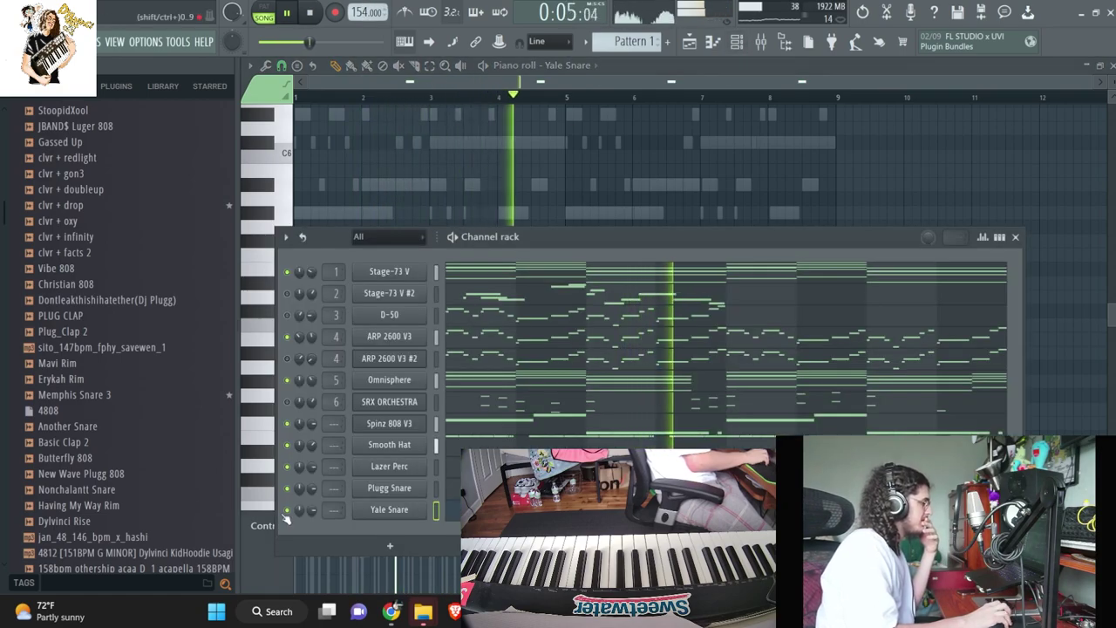
{"action": "left_click", "coordinate": [759, 44]}
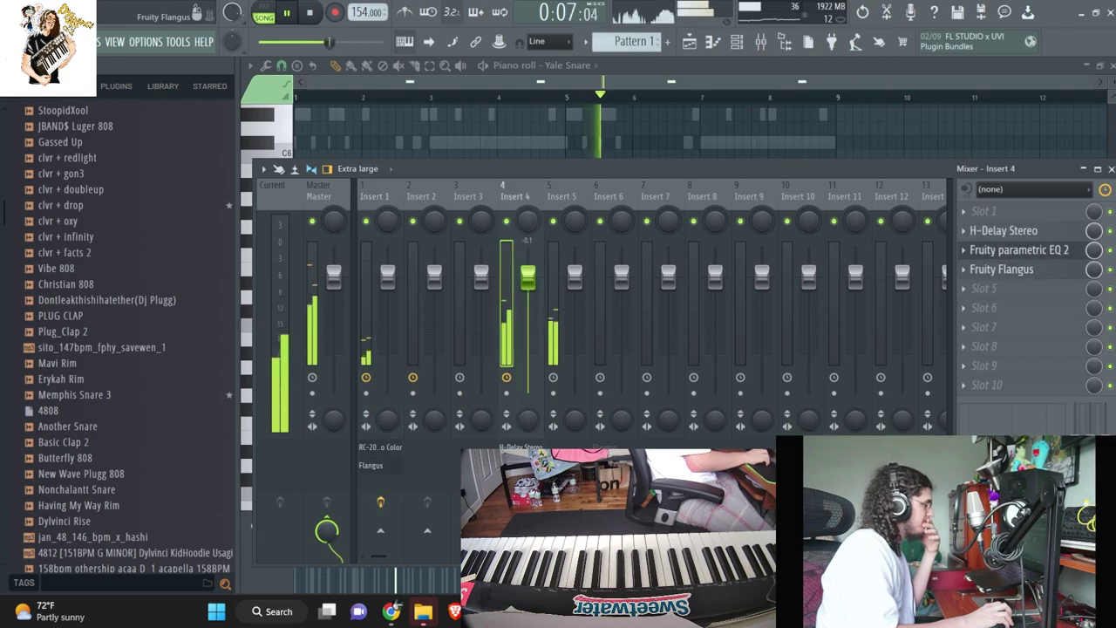
{"action": "left_click", "coordinate": [738, 44]}
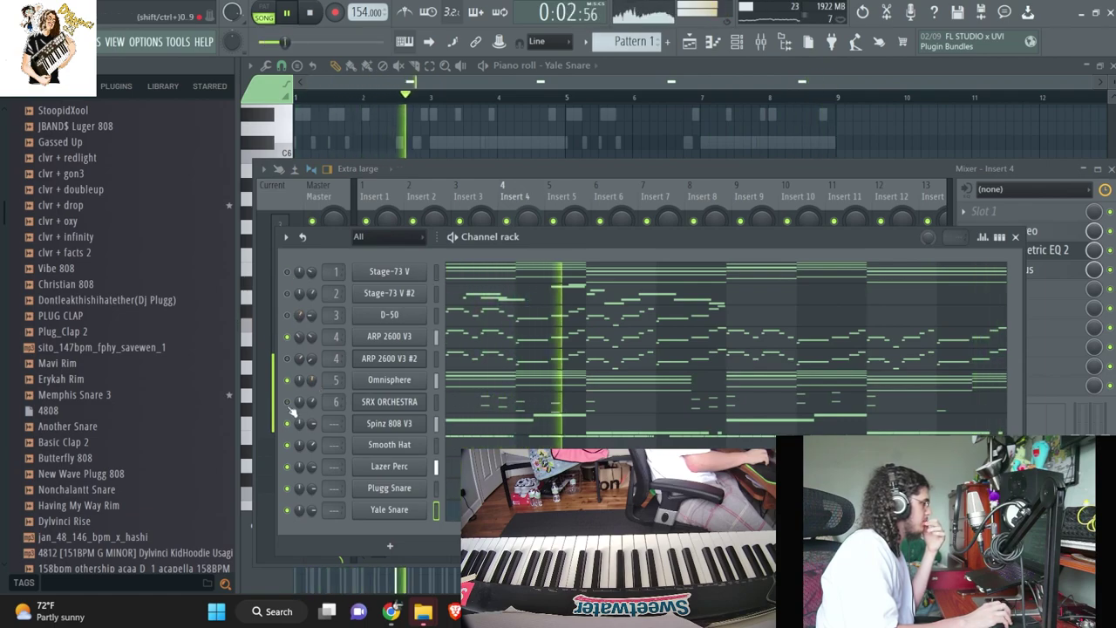
{"action": "left_click", "coordinate": [514, 185]}
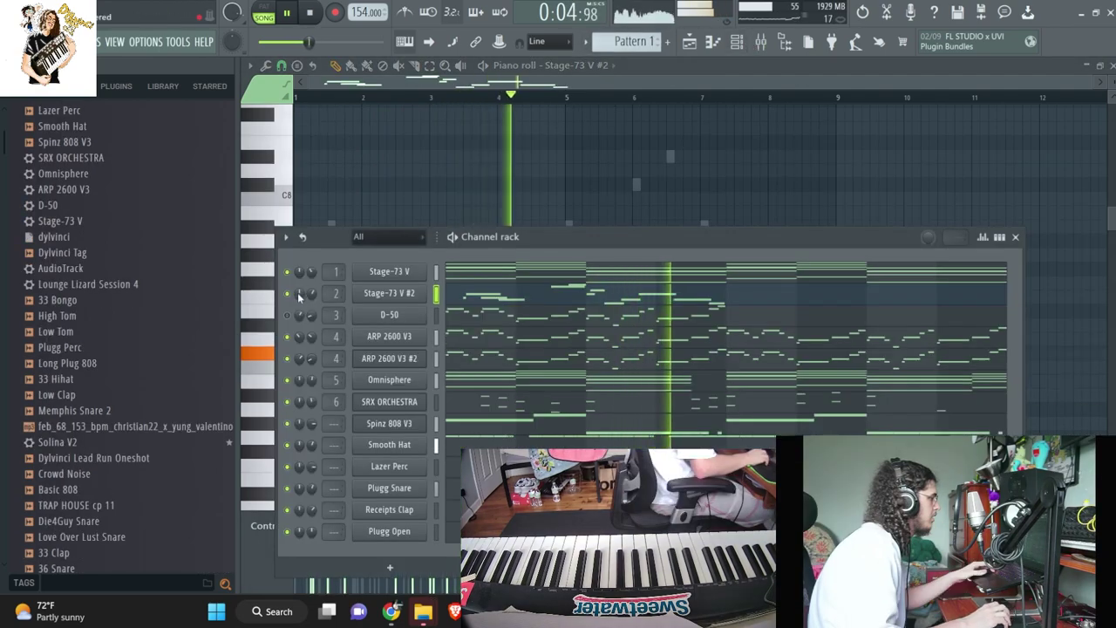
- Adjust the stereo separation of mixer inserts 5 and 6
{"action": "key", "text": "F9"}
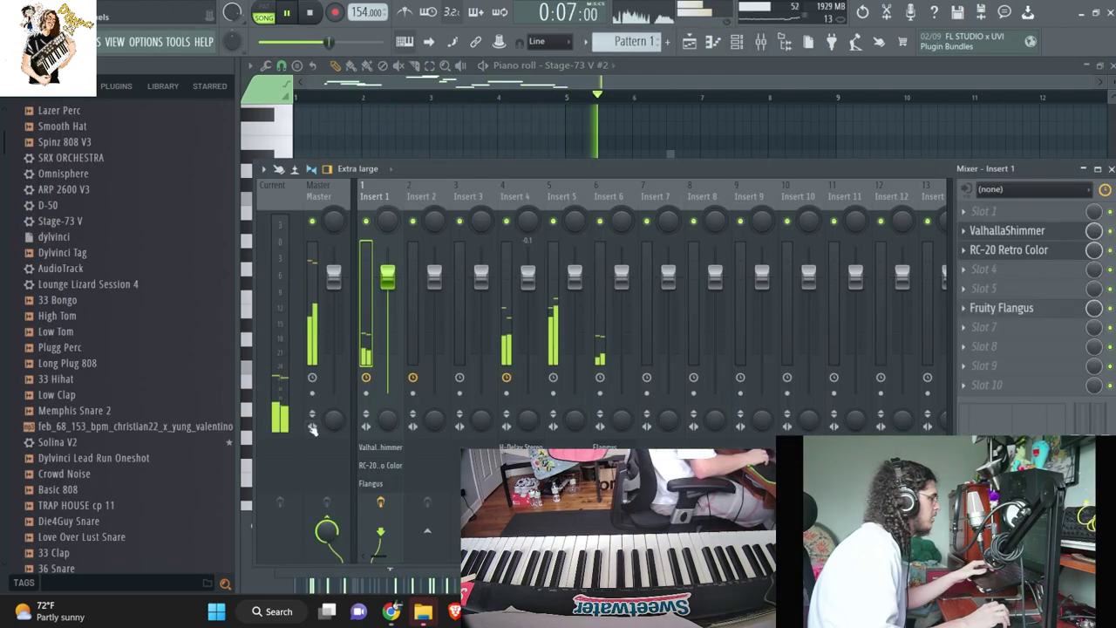
{"action": "left_click", "coordinate": [499, 433]}
{"action": "left_click_drag", "start_coordinate": [575, 420], "coordinate": [574, 371]}
{"action": "left_click_drag", "start_coordinate": [622, 420], "coordinate": [622, 403]}
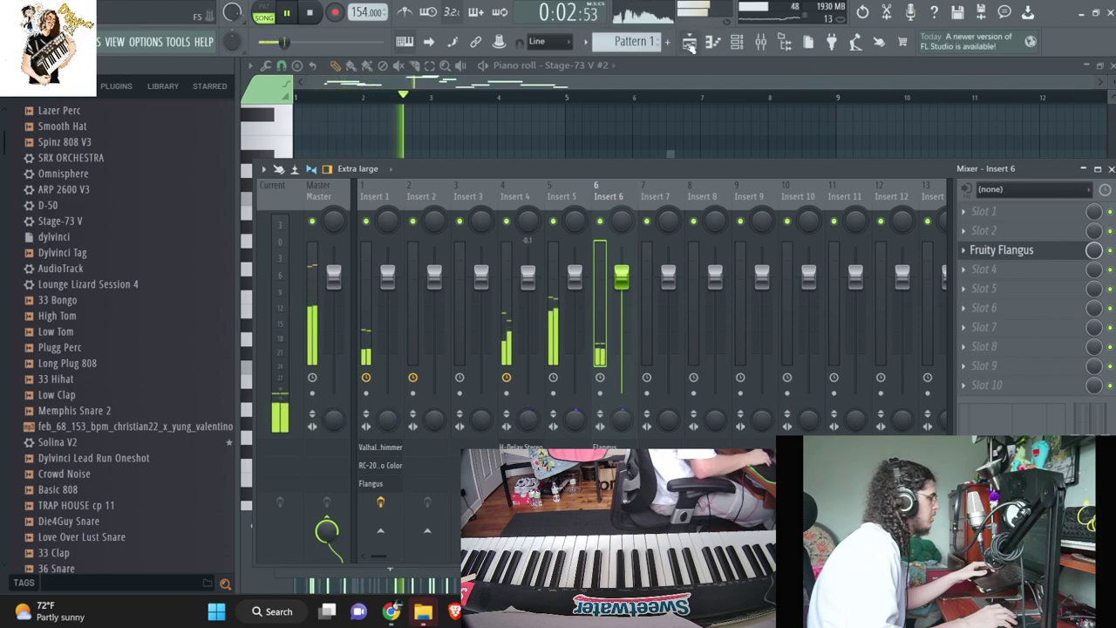
- Show the playlist arrangement and split Pattern 1 by channel
{"action": "left_click", "coordinate": [689, 46]}
{"action": "left_click", "coordinate": [632, 41]}
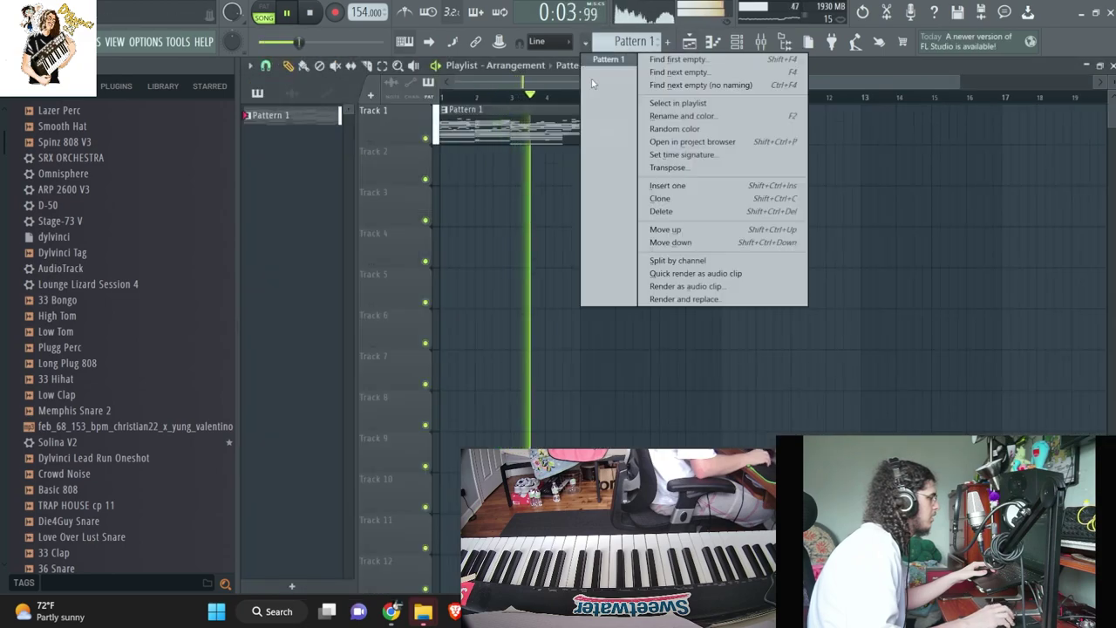
{"action": "left_click", "coordinate": [678, 260]}
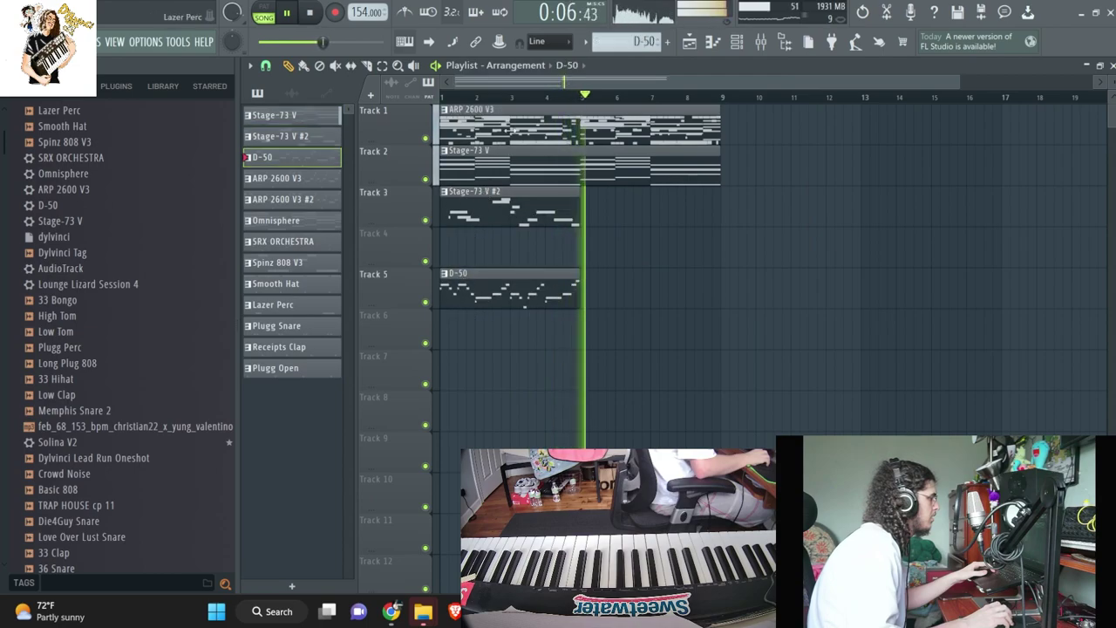
- Move the remaining overlapping split clips onto their own playlist tracks, from the ARP 2600 V3 and Omnisphere down to the drums and Lazer Perc
{"action": "left_click_drag", "start_coordinate": [512, 131], "coordinate": [511, 375]}
{"action": "left_click_drag", "start_coordinate": [512, 122], "coordinate": [511, 416]}
{"action": "left_click_drag", "start_coordinate": [505, 130], "coordinate": [488, 535]}
{"action": "left_click_drag", "start_coordinate": [462, 130], "coordinate": [434, 494]}
{"action": "left_click_drag", "start_coordinate": [501, 130], "coordinate": [488, 497]}
{"action": "scroll", "coordinate": [489, 349], "scroll_direction": "up", "scroll_amount": 2}
{"action": "left_click_drag", "start_coordinate": [488, 130], "coordinate": [489, 539]}
{"action": "scroll", "coordinate": [488, 349], "scroll_direction": "up", "scroll_amount": 2}
{"action": "left_click_drag", "start_coordinate": [472, 126], "coordinate": [613, 128]}
{"action": "left_click", "coordinate": [475, 127], "text": "ctrl"}
{"action": "left_click", "coordinate": [515, 128], "text": "ctrl+shift"}
{"action": "left_click_drag", "start_coordinate": [484, 176], "coordinate": [403, 557]}
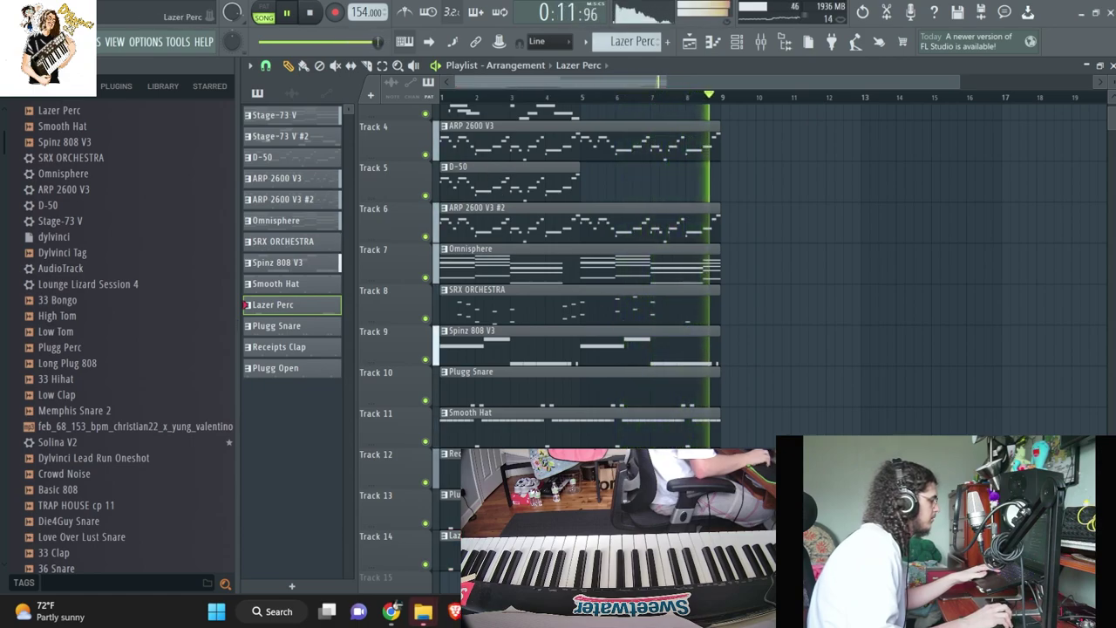
- Move all playlist clips up one track to begin on Track 1 and duplicate the whole eight-bar section to bar 9
{"action": "left_click_drag", "start_coordinate": [773, 572], "coordinate": [428, 107]}
{"action": "left_click_drag", "start_coordinate": [537, 288], "coordinate": [544, 157]}
{"action": "key", "text": "ctrl+b"}
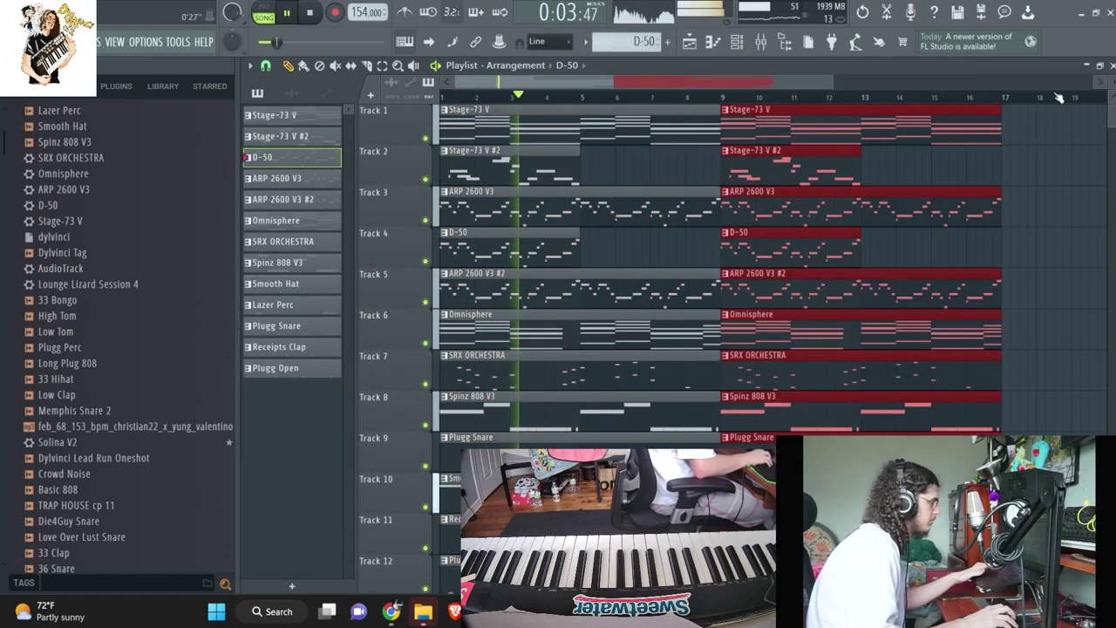
{"action": "scroll", "coordinate": [1035, 132], "scroll_direction": "down", "scroll_amount": 1}
{"action": "key", "text": "ctrl+d"}
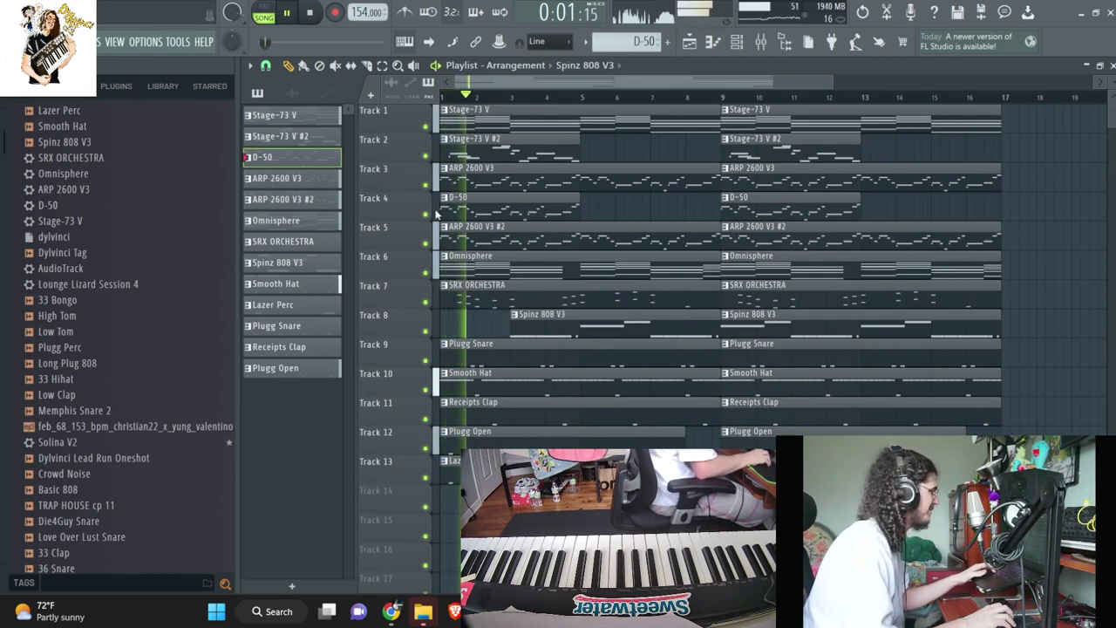
- Delete the duplicated clips at bar 9 for both Stage-73 V parts, both ARP 2600 V3 parts and the D-50
{"action": "scroll", "coordinate": [44, 295], "scroll_direction": "up", "scroll_amount": 3}
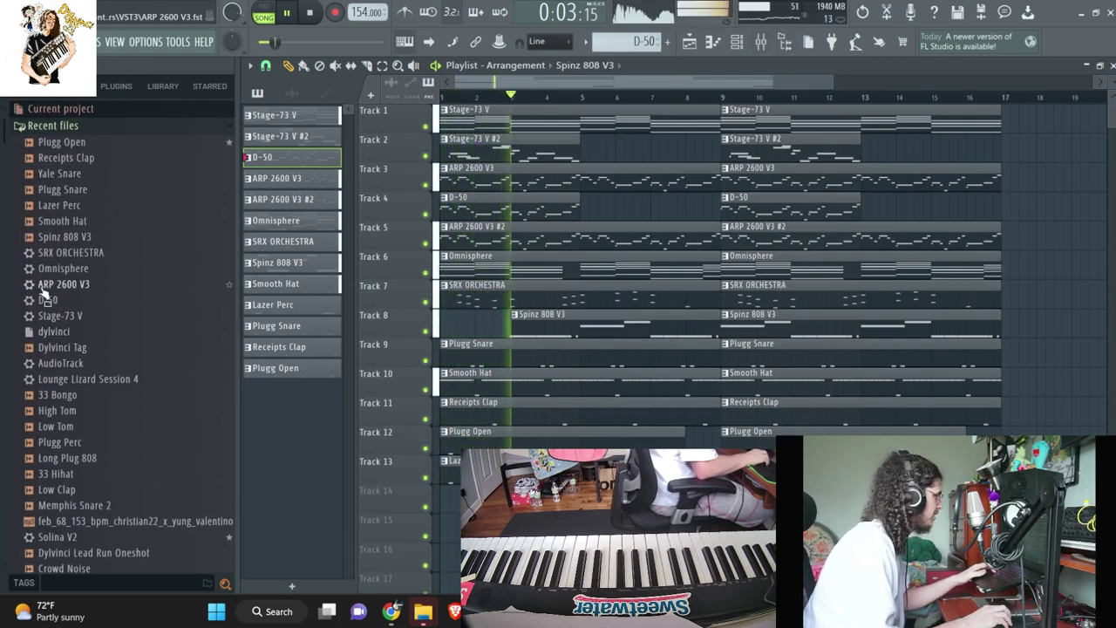
{"action": "left_click", "coordinate": [783, 44]}
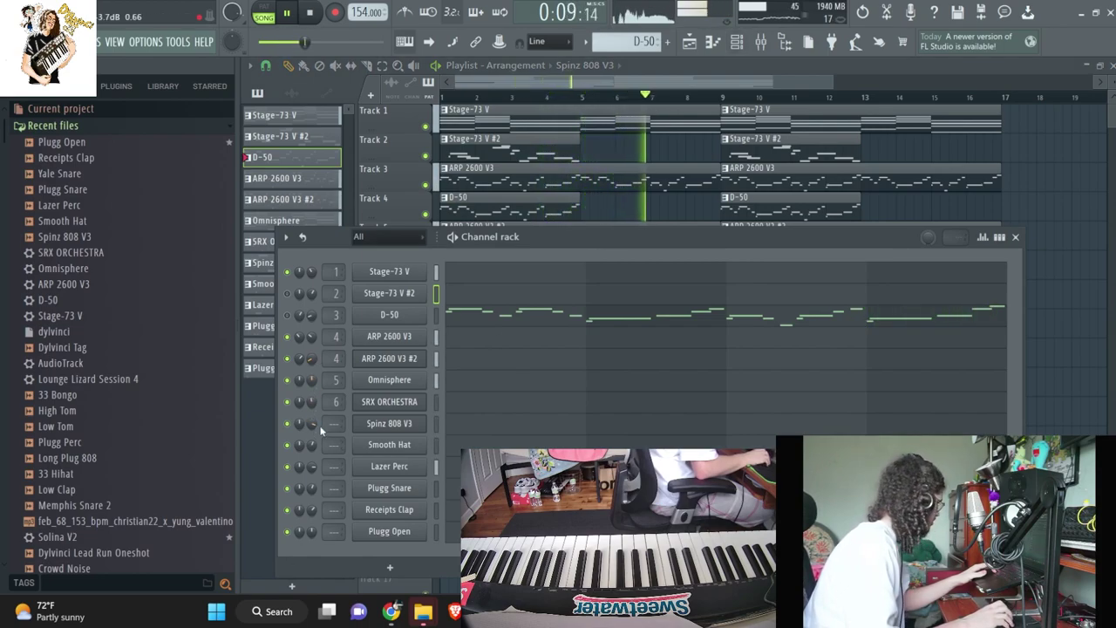
{"action": "right_click", "coordinate": [698, 203]}
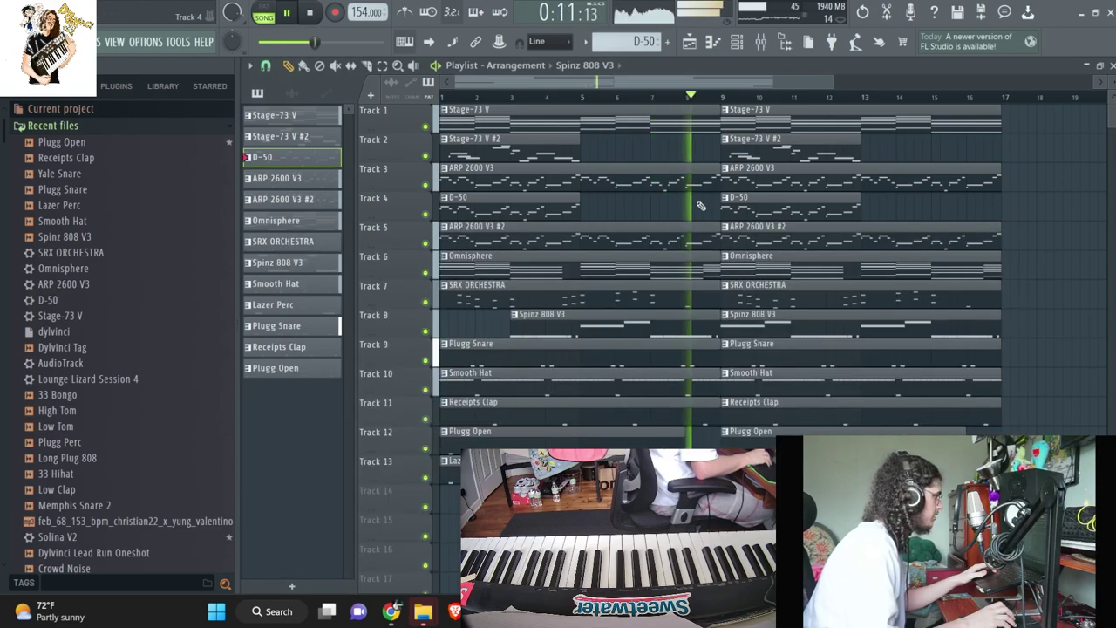
{"action": "right_click", "coordinate": [759, 180]}
{"action": "right_click", "coordinate": [765, 199]}
{"action": "right_click", "coordinate": [757, 232]}
{"action": "right_click", "coordinate": [768, 152]}
{"action": "right_click", "coordinate": [767, 117]}
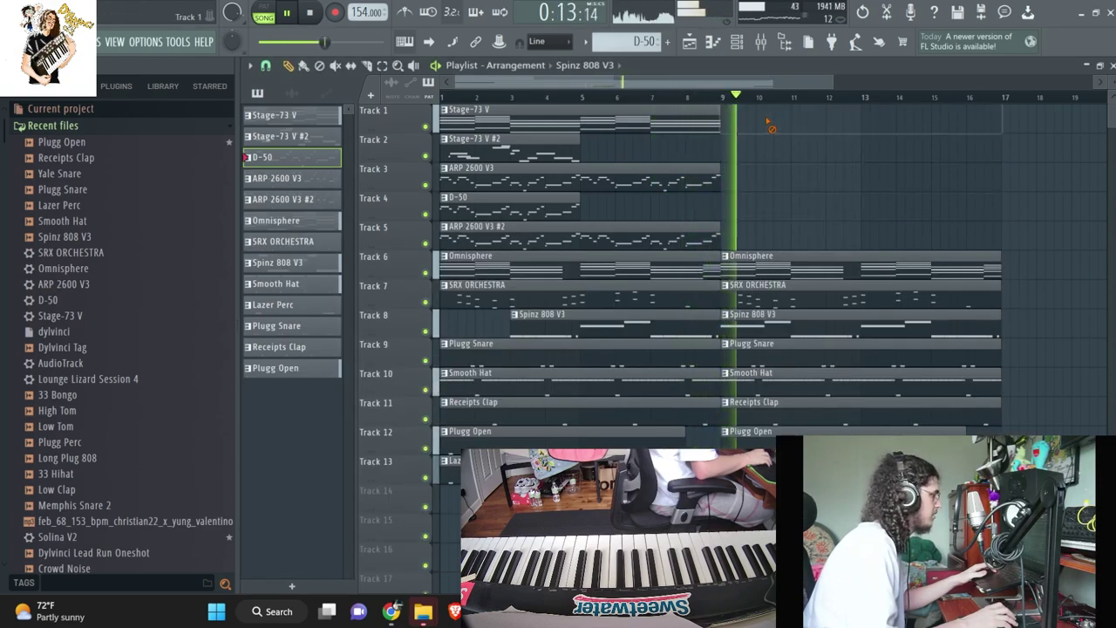